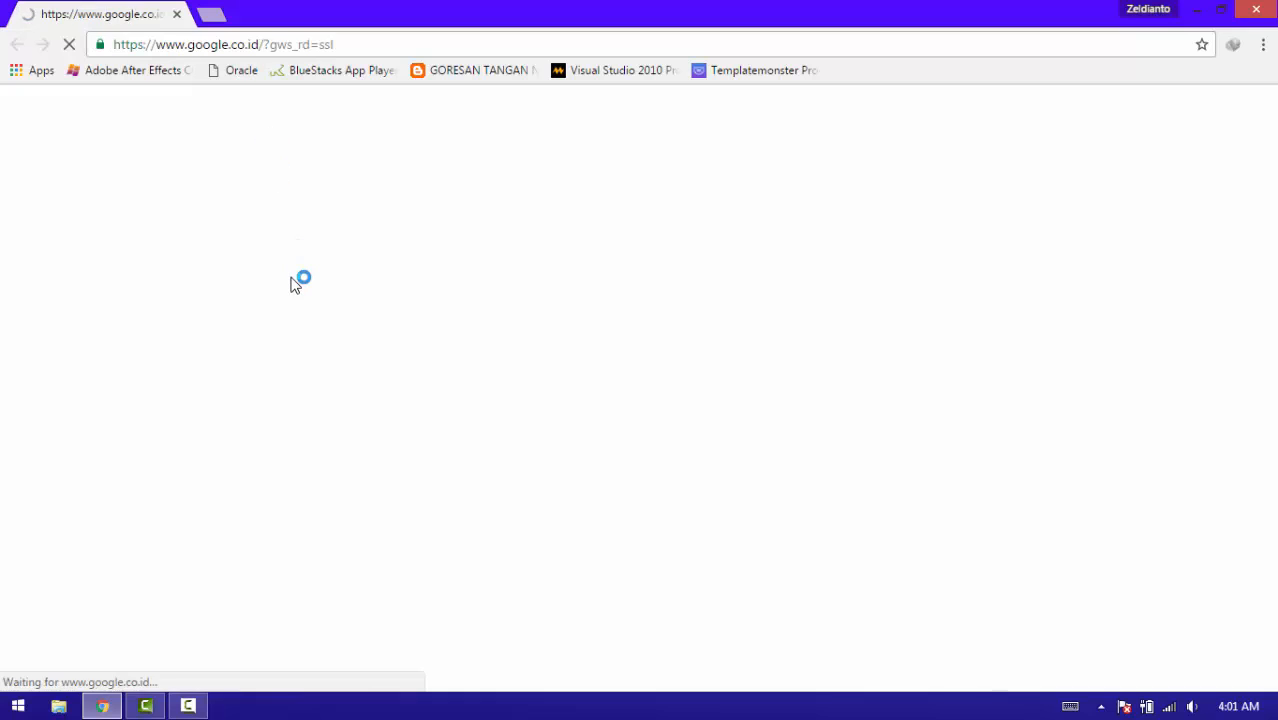
Search Google for 'download prestashop' using the autocomplete suggestion.
{"action": "type", "text": "DO"}
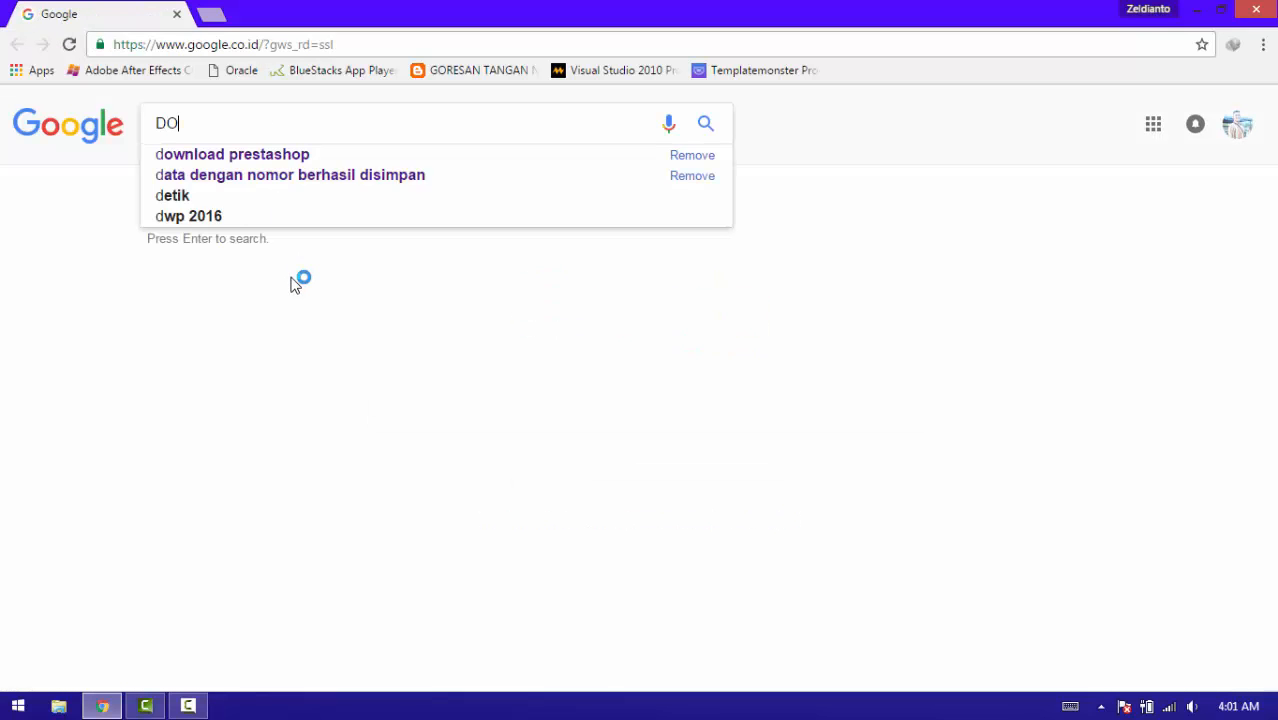
{"action": "type", "text": "WNLOAD"}
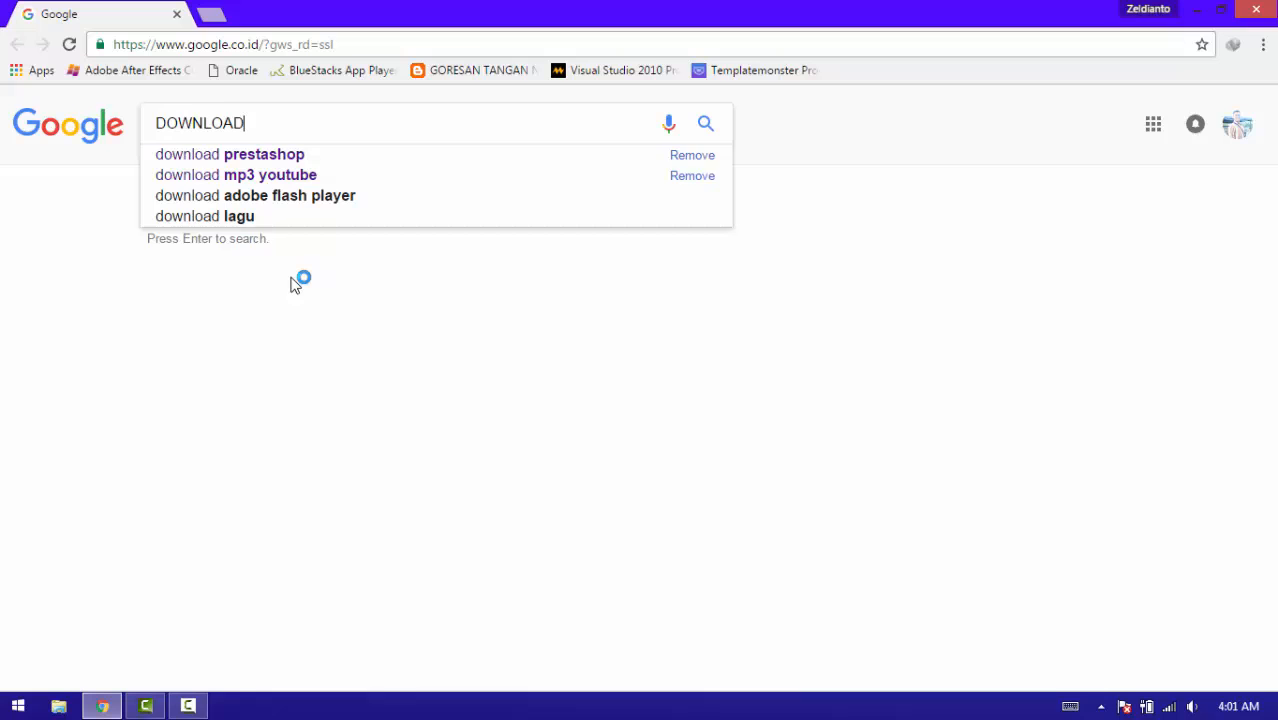
{"action": "key", "text": "Down"}
{"action": "key", "text": "Return"}
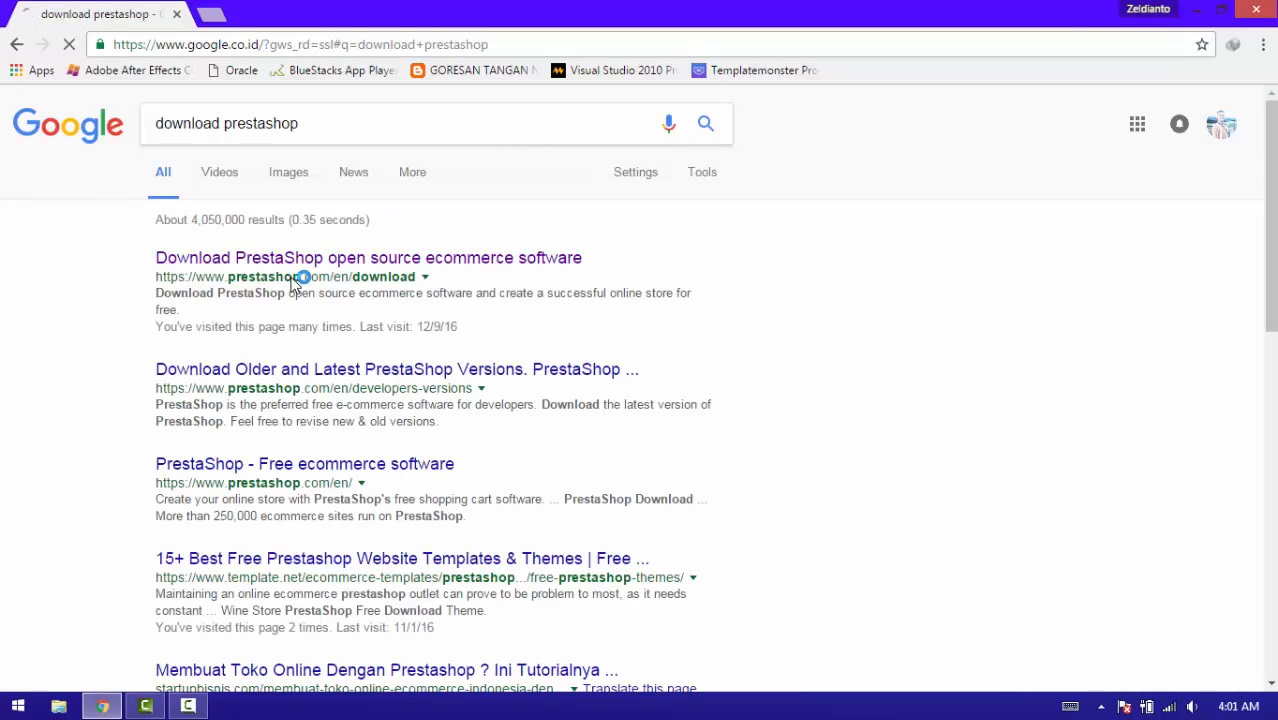
Open PrestaShop's official download page and reveal the PrestaShop 1.6 download form.
{"action": "left_click", "coordinate": [293, 262]}
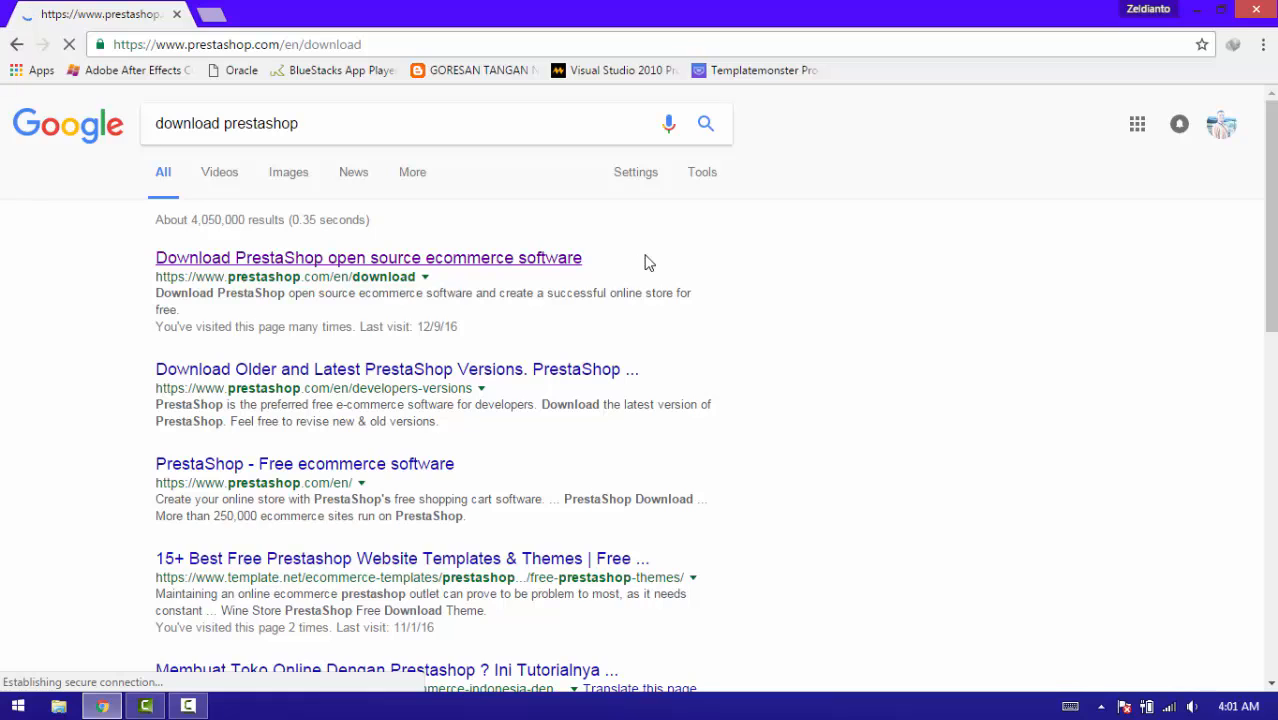
{"action": "left_click_drag", "start_coordinate": [1274, 192], "coordinate": [1274, 402]}
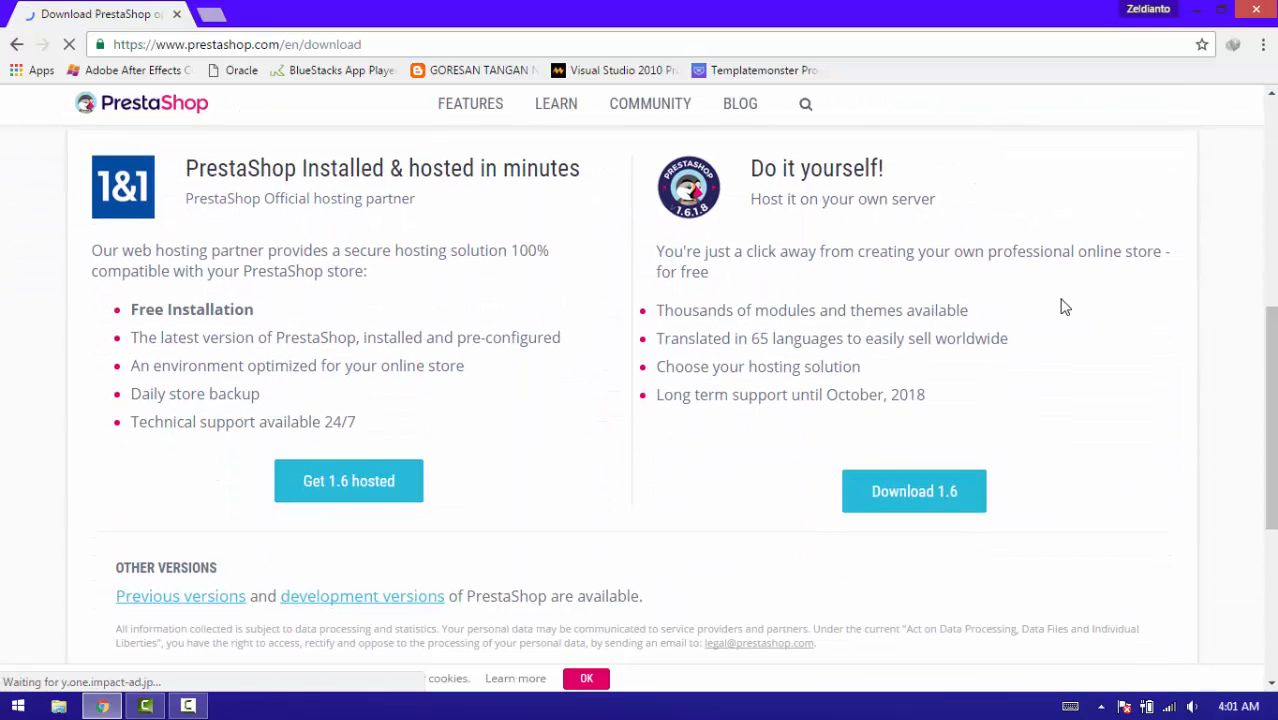
{"action": "left_click", "coordinate": [940, 490]}
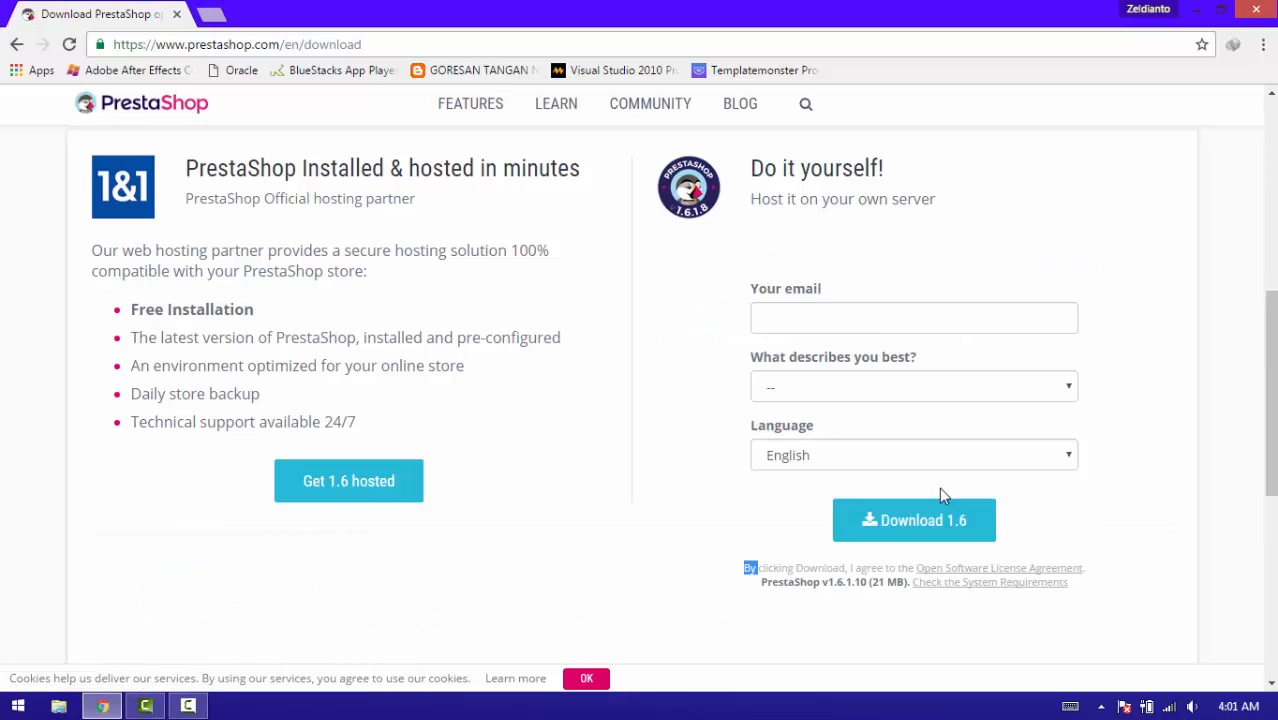
Fill the form with a saved e-mail, 'I am just trying PrestaShop' role and English, then download 1.6.
{"action": "left_click", "coordinate": [876, 320]}
{"action": "key", "text": "Down"}
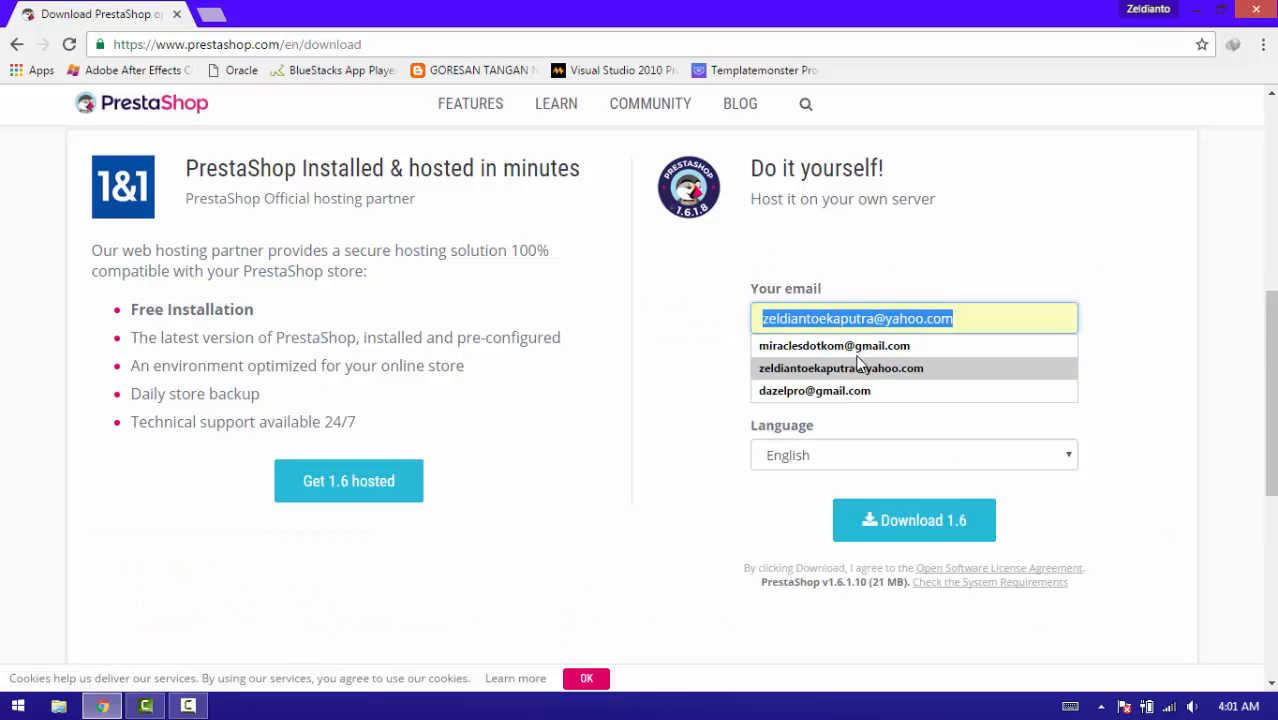
{"action": "left_click", "coordinate": [857, 353]}
{"action": "left_click", "coordinate": [861, 319]}
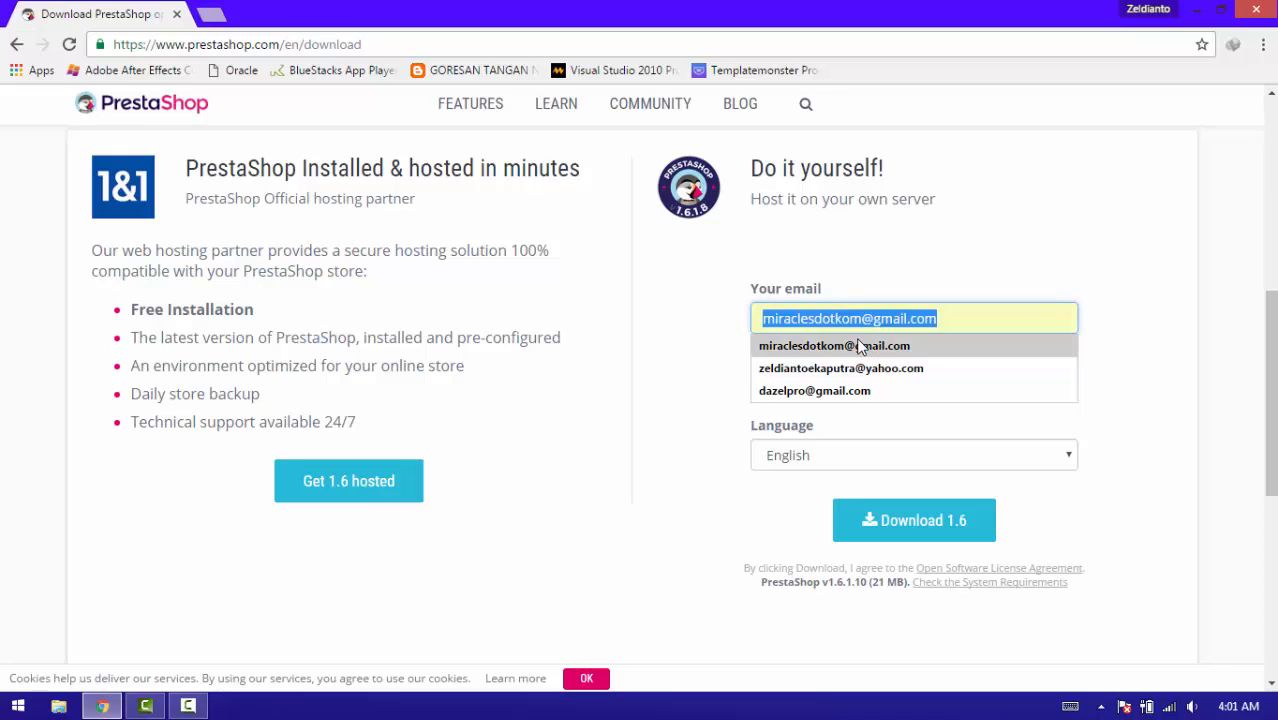
{"action": "left_click", "coordinate": [857, 345]}
{"action": "left_click", "coordinate": [856, 390]}
{"action": "key", "text": "Escape"}
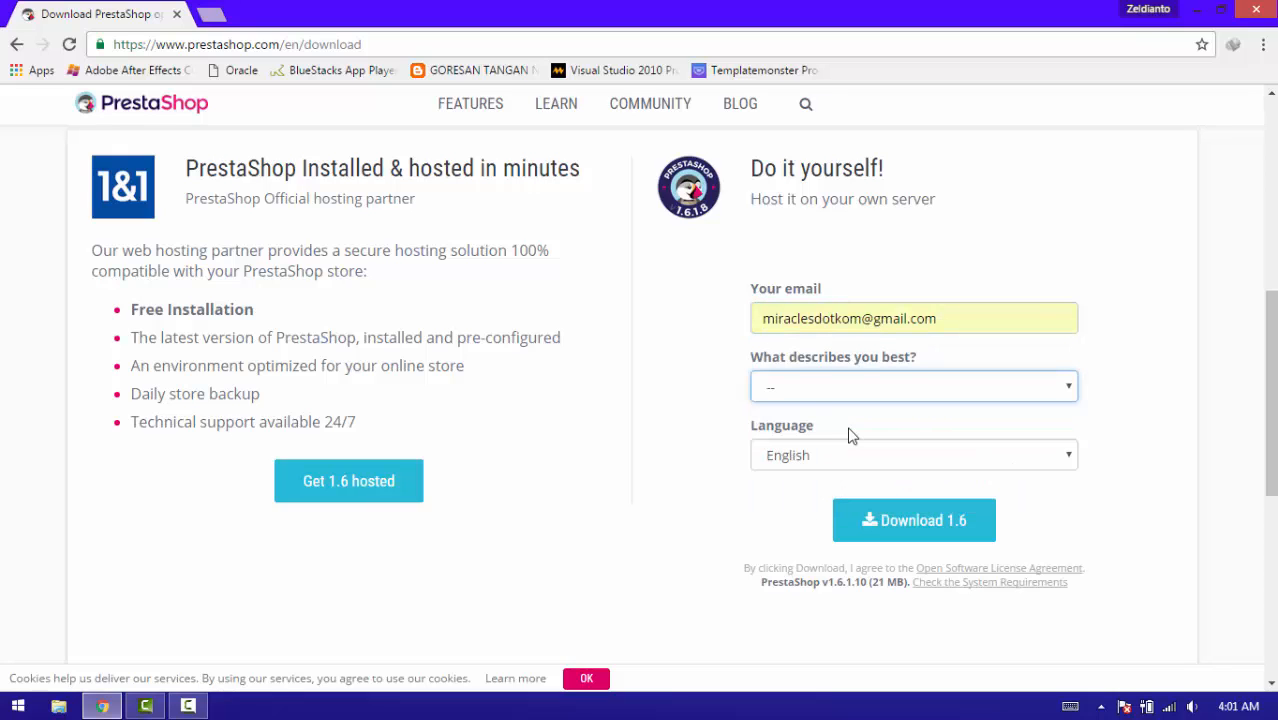
{"action": "key", "text": "Down"}
{"action": "left_click", "coordinate": [845, 457]}
{"action": "left_click", "coordinate": [845, 461]}
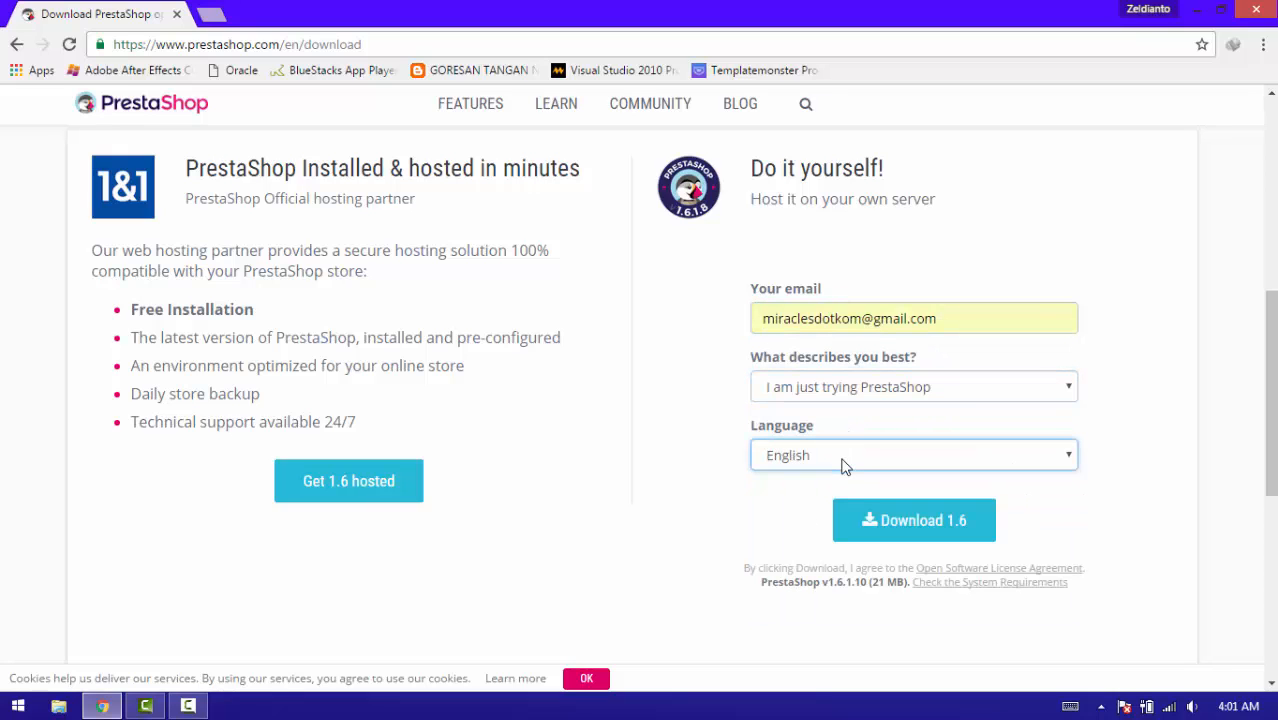
{"action": "left_click", "coordinate": [872, 527]}
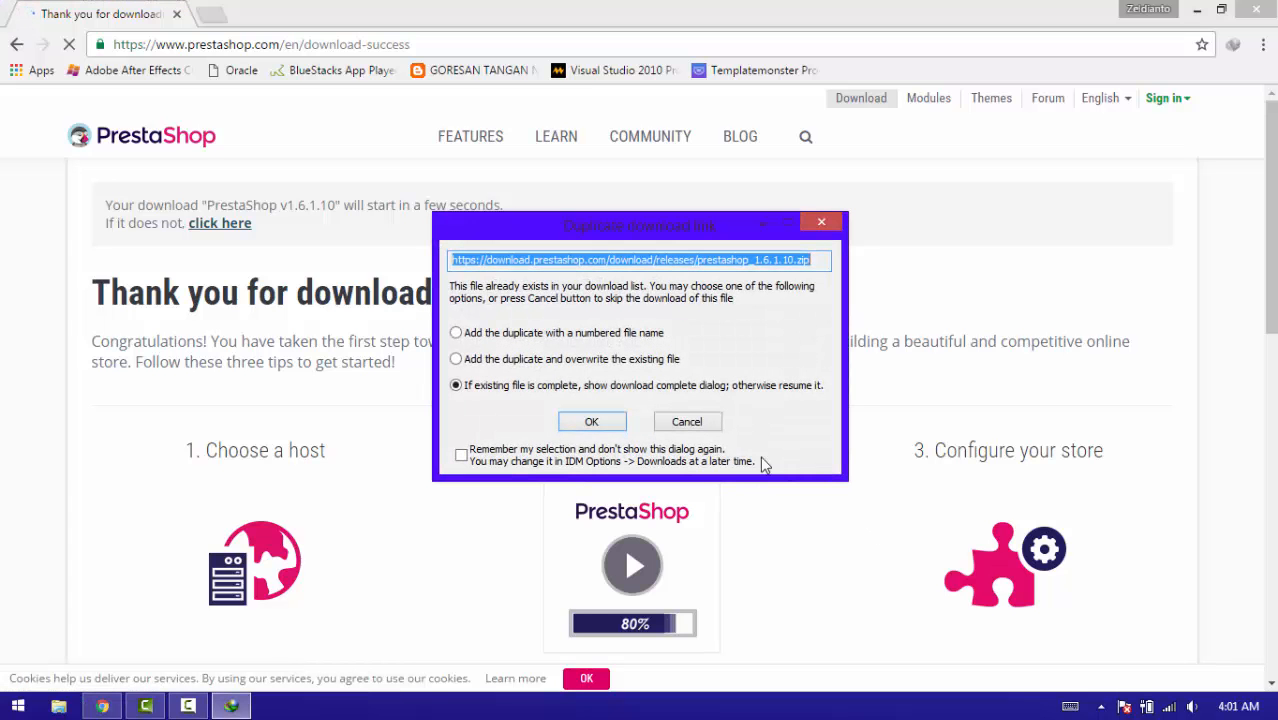
Accept the duplicate prestashop_1.6.1.10_2.zip download and minimize Chrome to the desktop.
{"action": "left_click", "coordinate": [588, 424]}
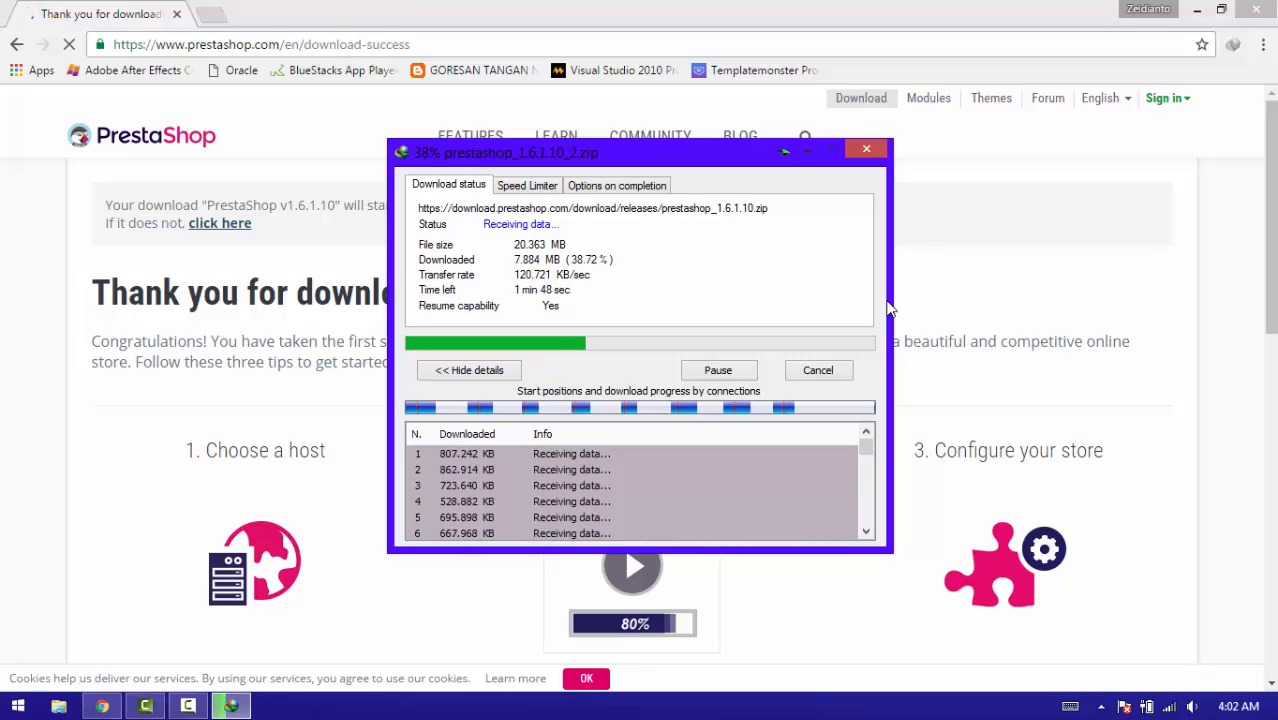
{"action": "left_click", "coordinate": [1195, 11]}
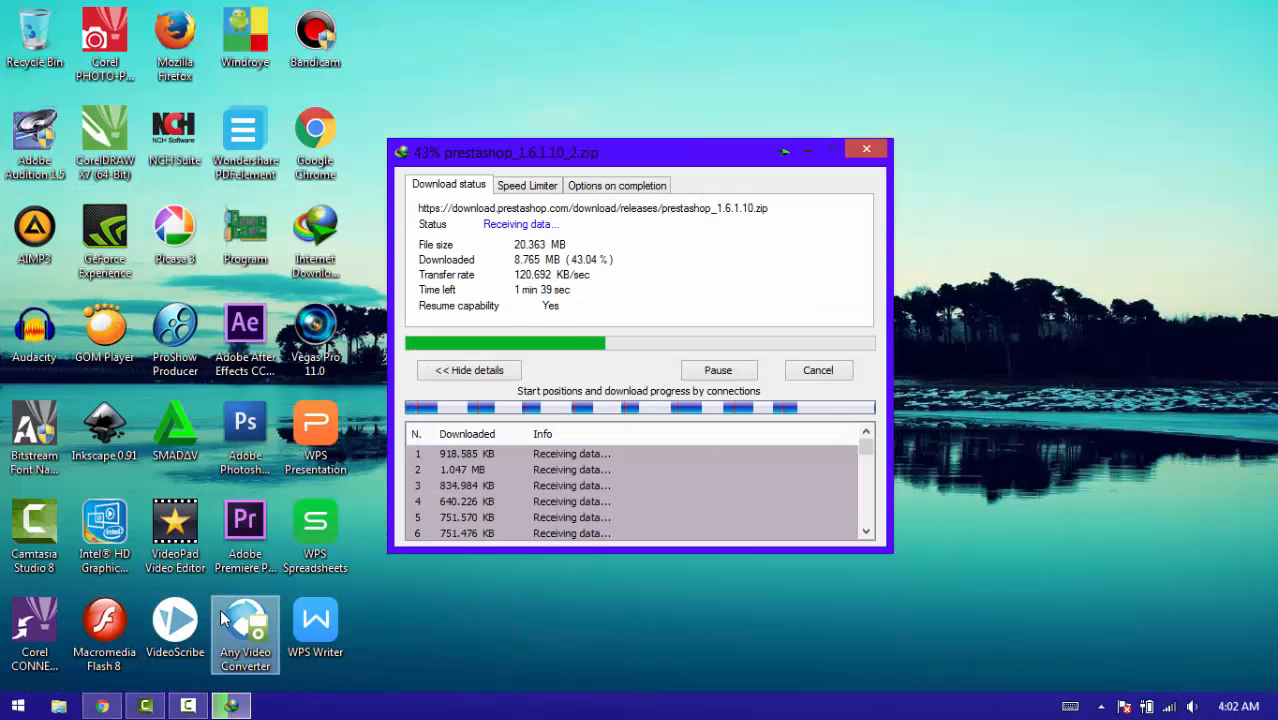
Launch XAMPP Control Panel from Start, start Apache and MySQL, then quit the panel.
{"action": "key", "text": "super"}
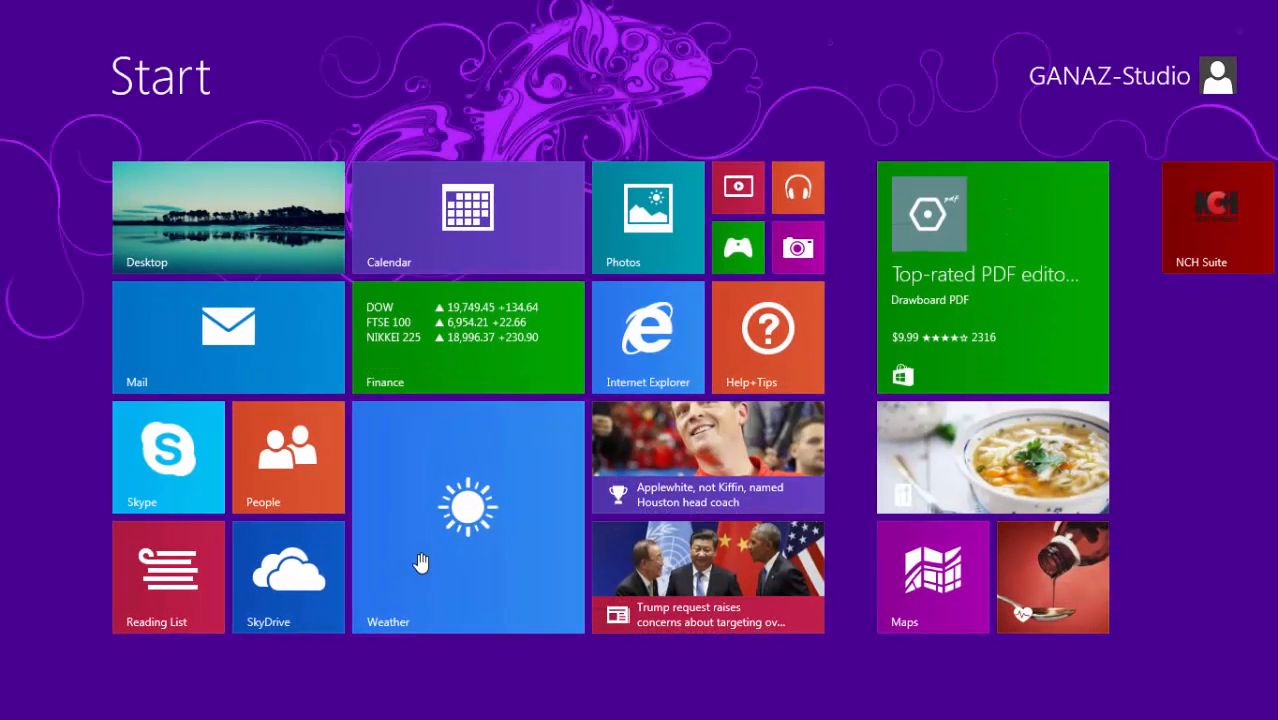
{"action": "type", "text": "xamp"}
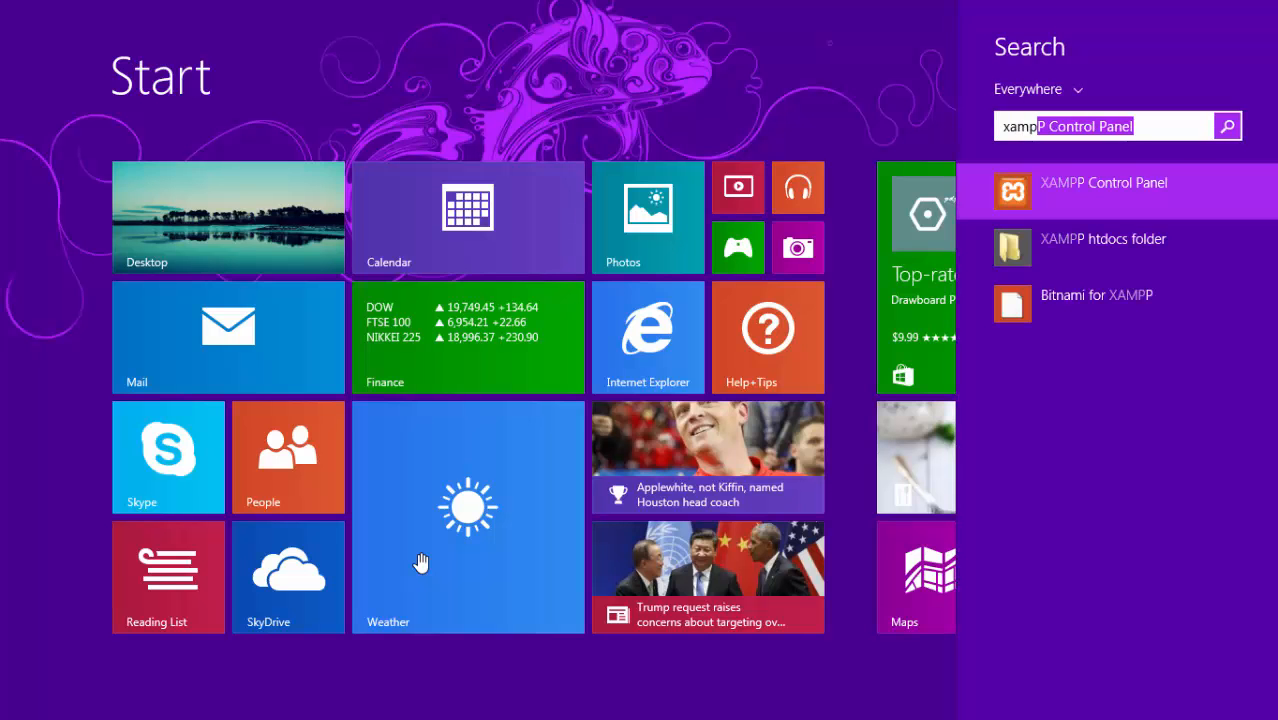
{"action": "type", "text": "p"}
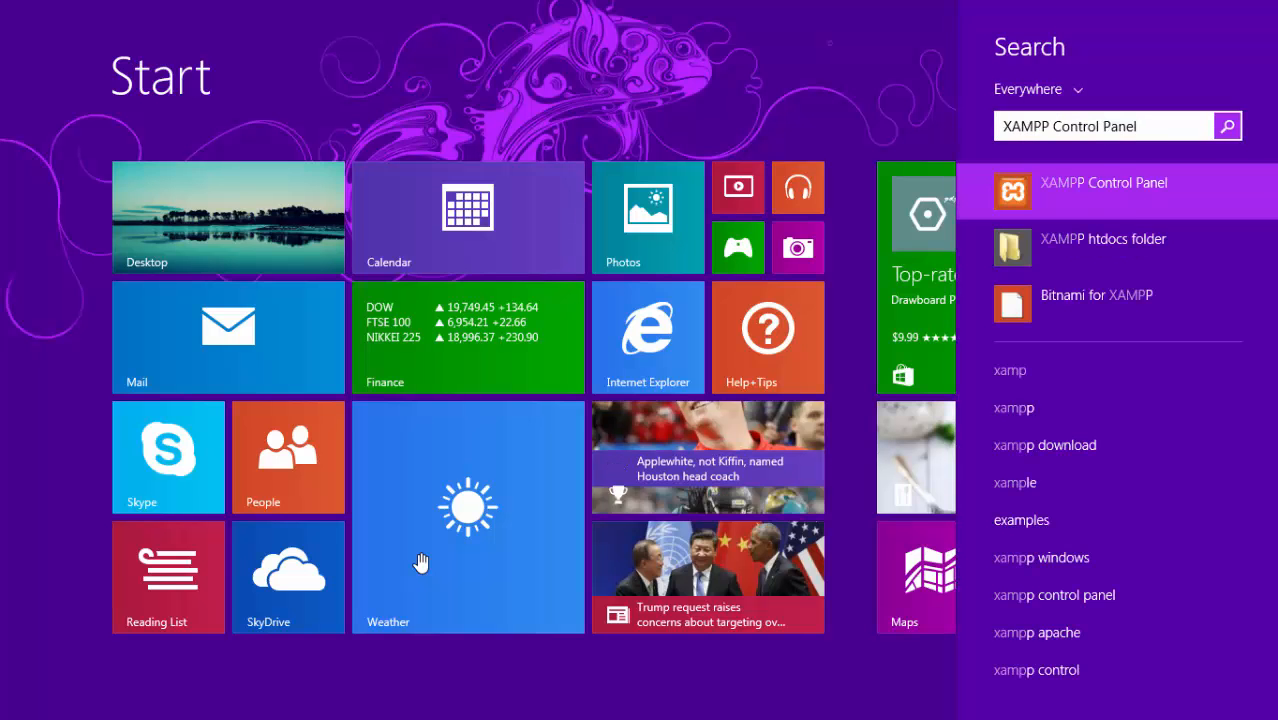
{"action": "key", "text": "Return"}
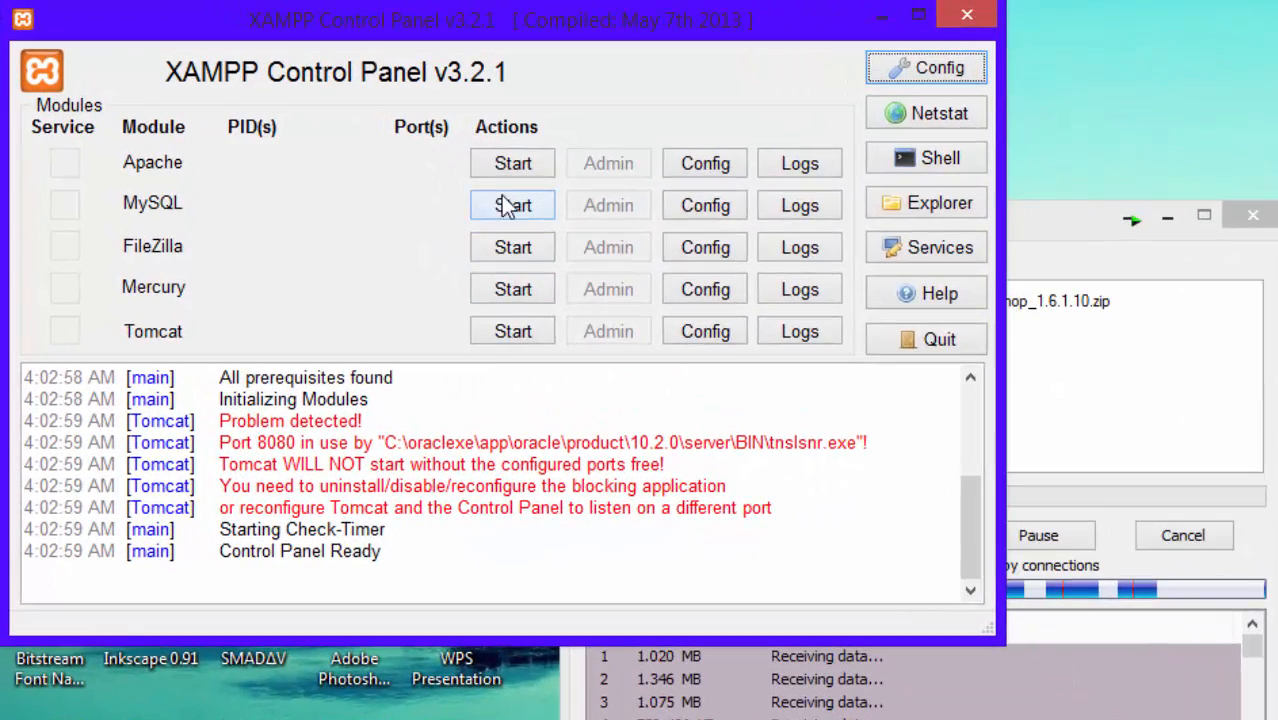
{"action": "left_click", "coordinate": [510, 166]}
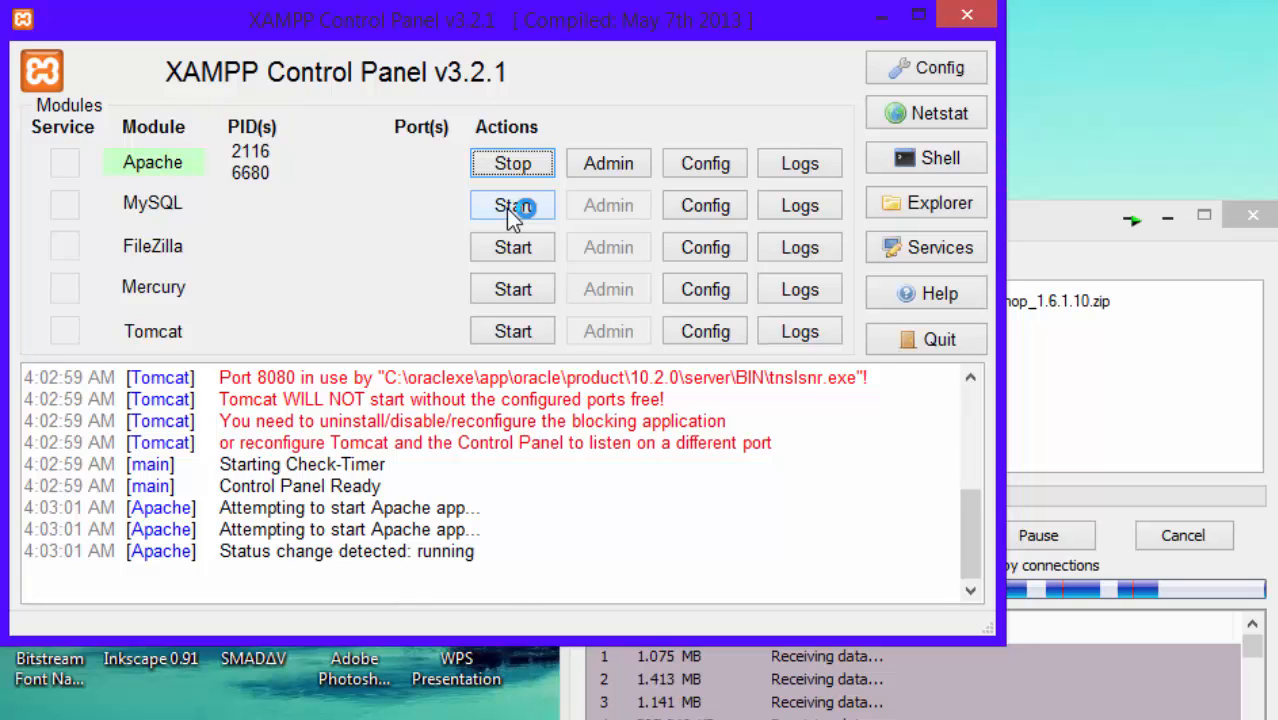
{"action": "left_click", "coordinate": [515, 210]}
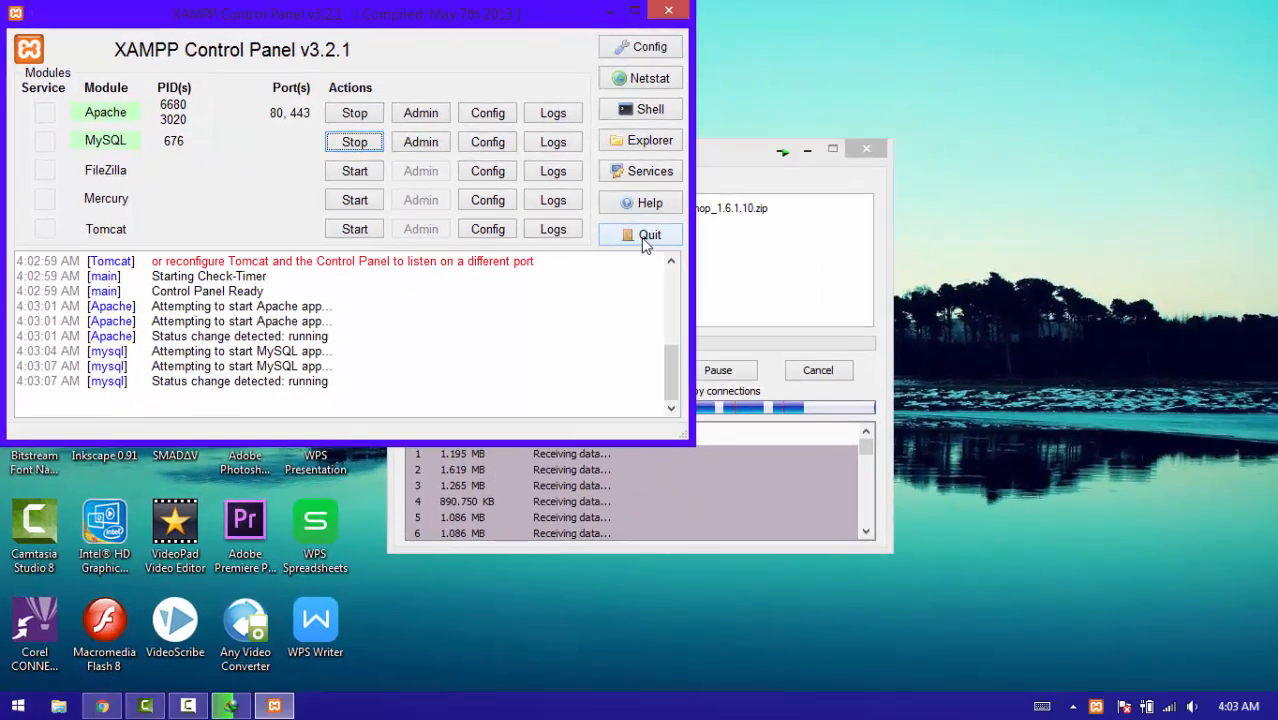
{"action": "left_click", "coordinate": [645, 240]}
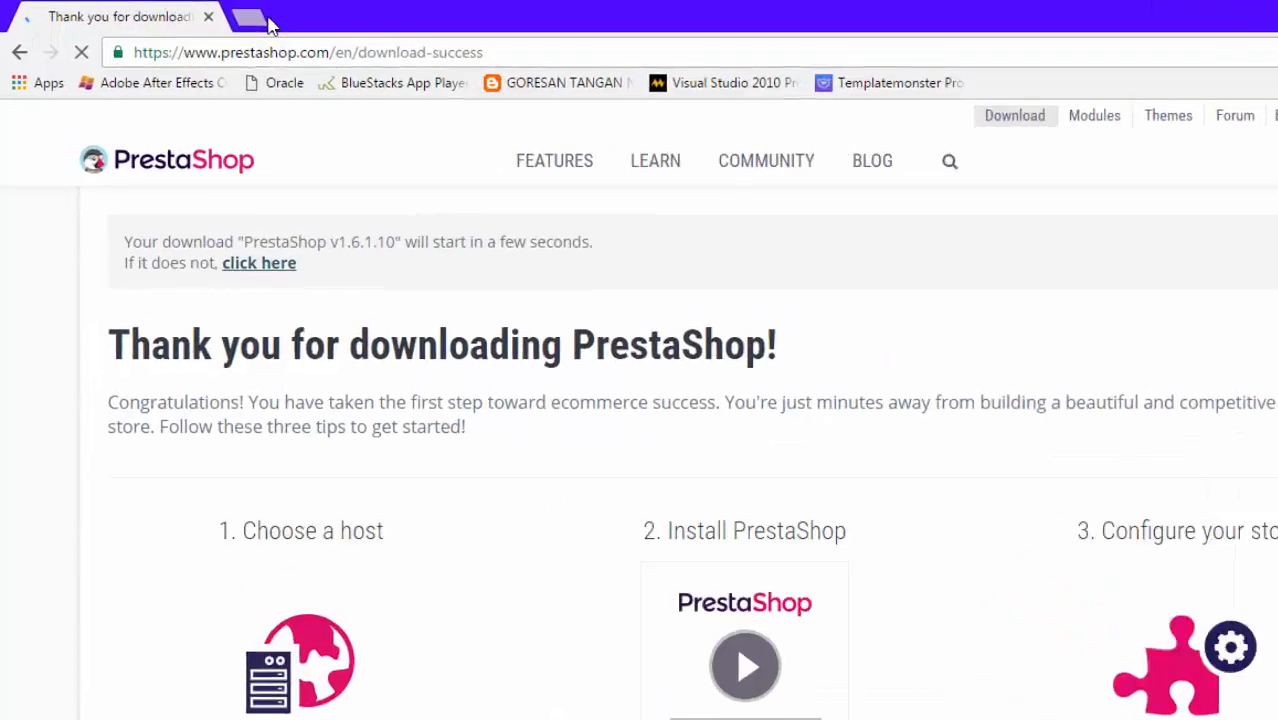
Load localhost/phpmyadmin in a new Chrome tab.
{"action": "left_click", "coordinate": [250, 14]}
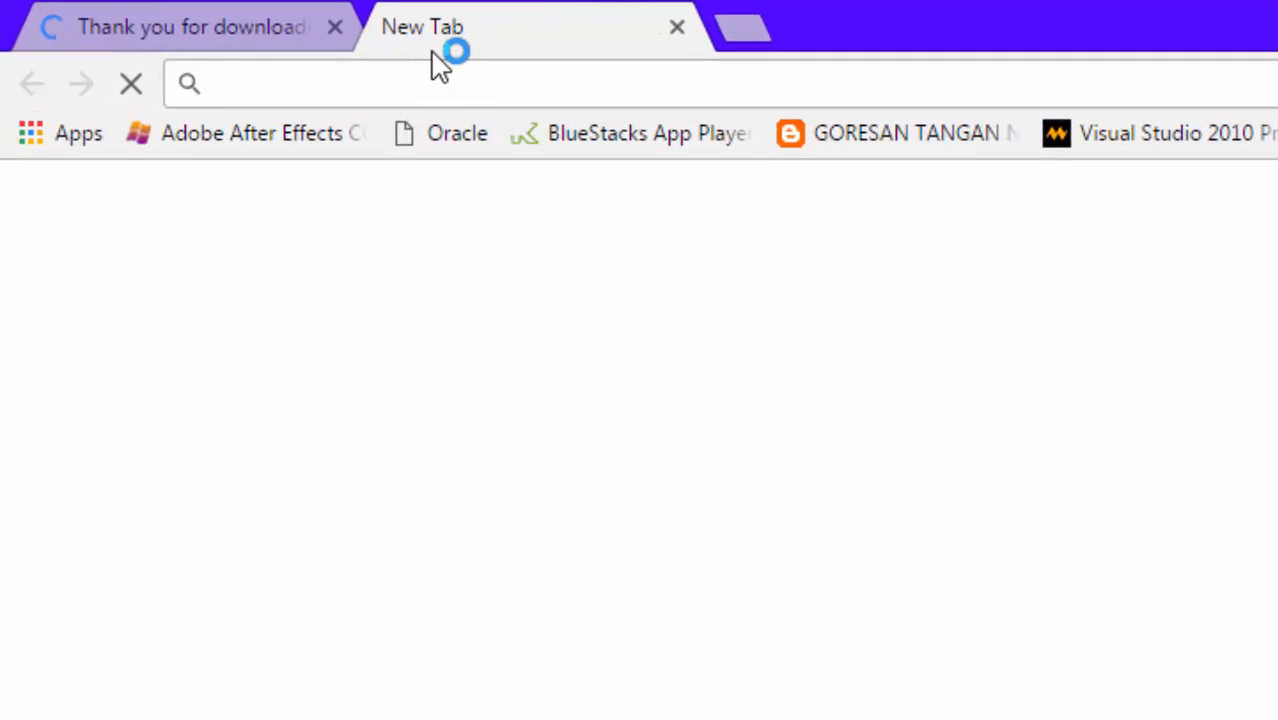
{"action": "type", "text": "localhost/miracle/"}
{"action": "key", "text": "BackSpace"}
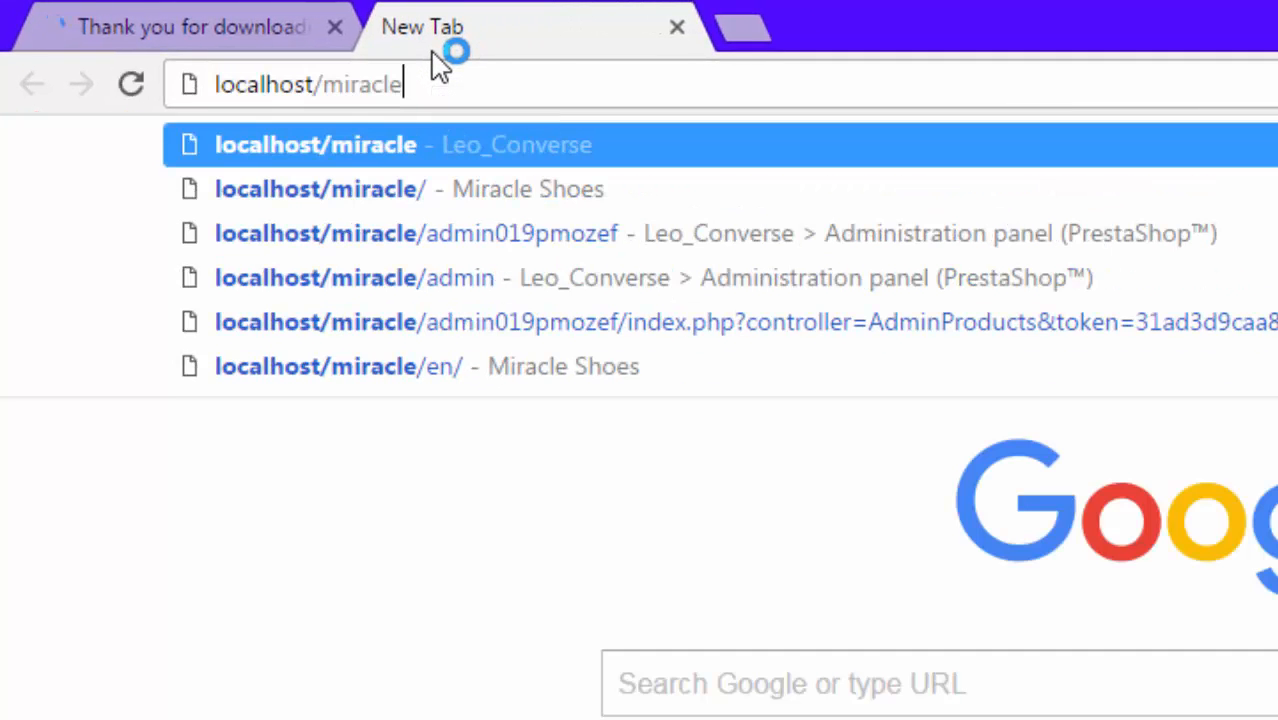
{"action": "key", "text": "BackSpace"}
{"action": "key", "text": "BackSpace"}
{"action": "key", "text": "BackSpace"}
{"action": "key", "text": "BackSpace"}
{"action": "key", "text": "BackSpace"}
{"action": "key", "text": "BackSpace"}
{"action": "key", "text": "BackSpace"}
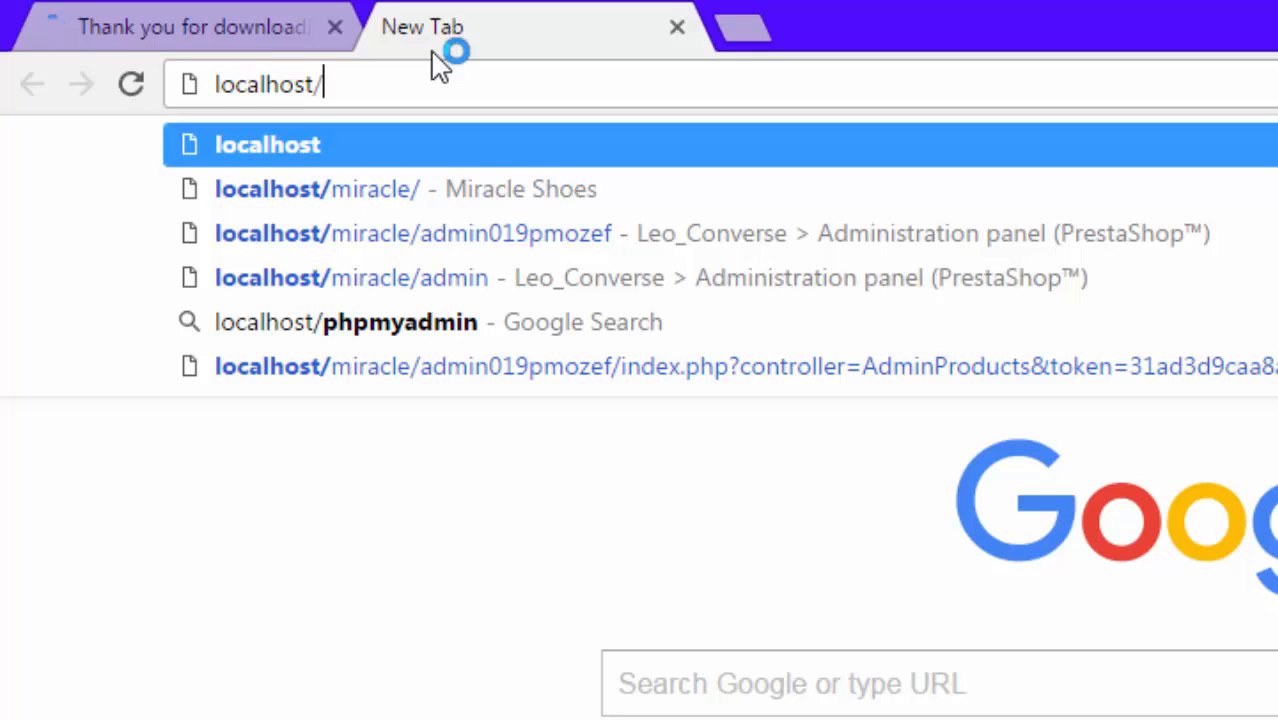
{"action": "type", "text": "php"}
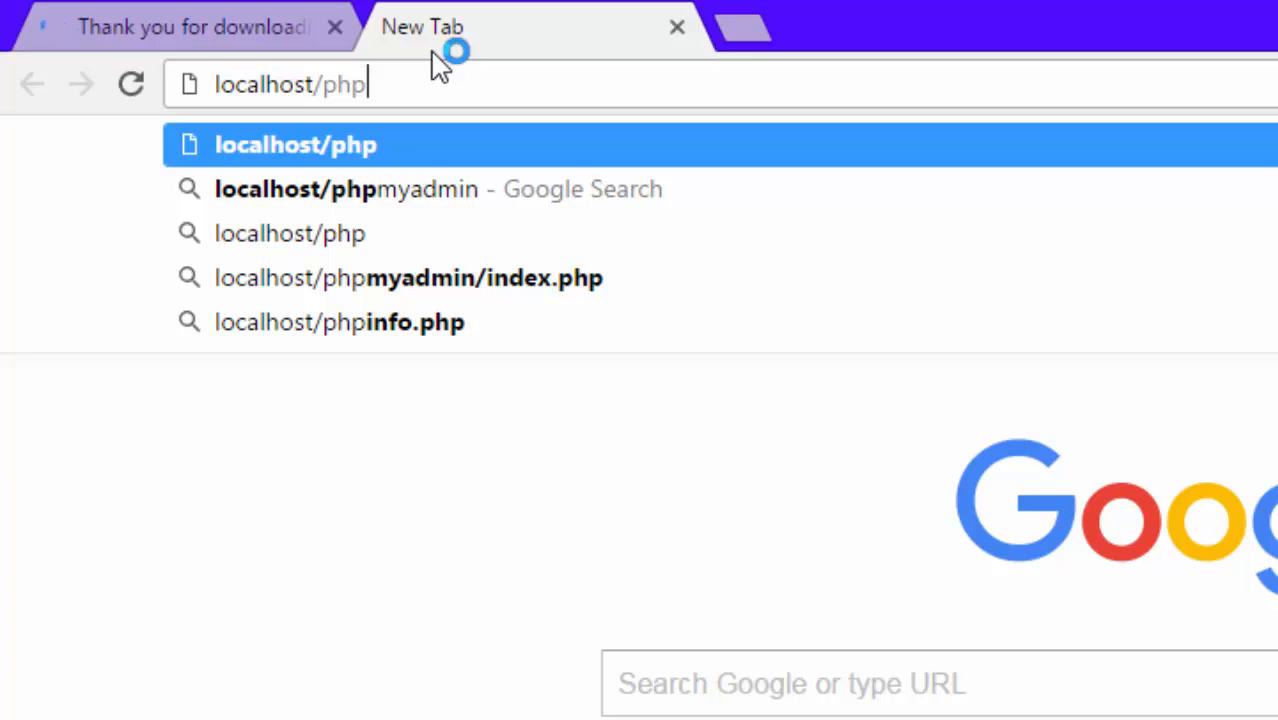
{"action": "type", "text": "myadmin"}
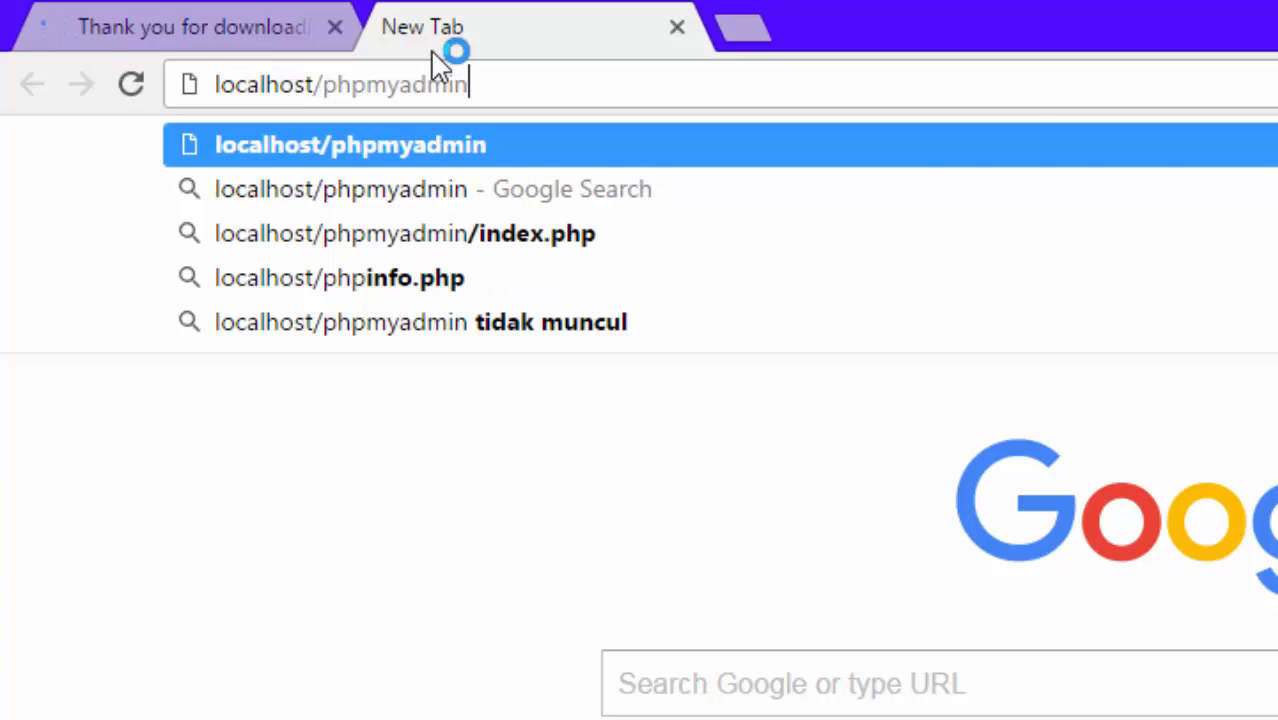
{"action": "key", "text": "Return"}
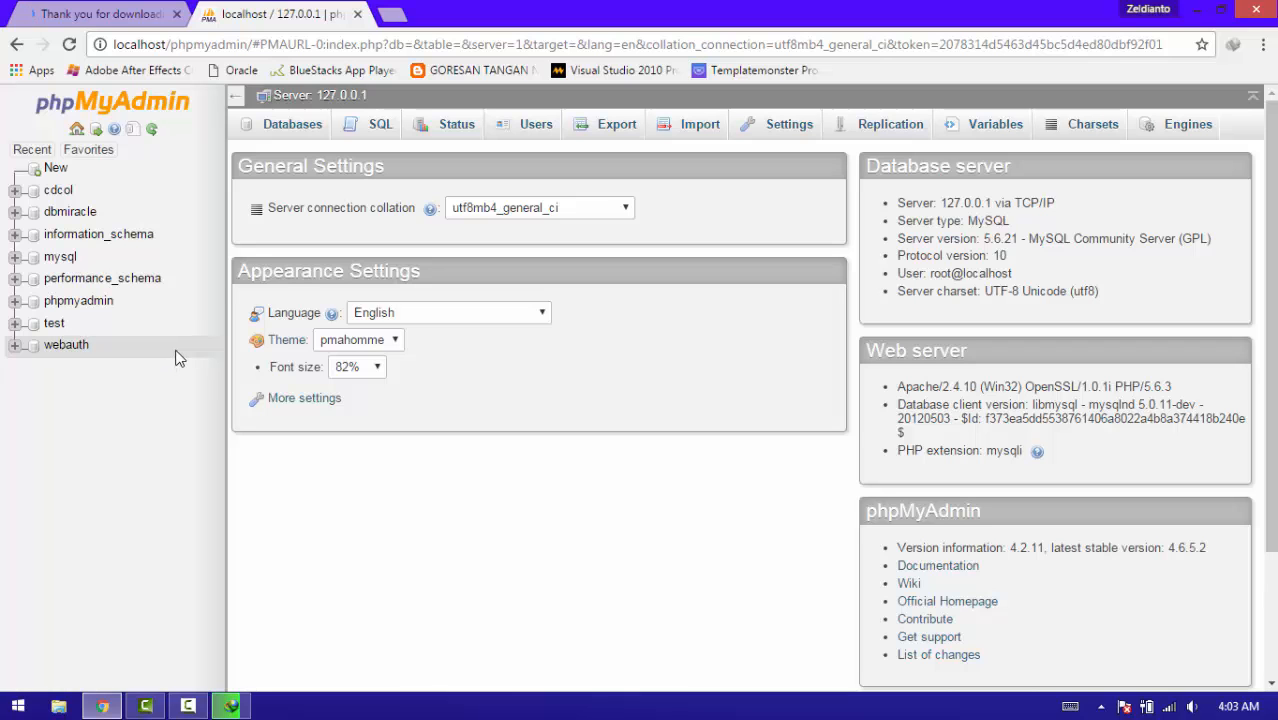
Create the 'prestashop' database with default collation, then minimize Chrome.
{"action": "left_click", "coordinate": [290, 130]}
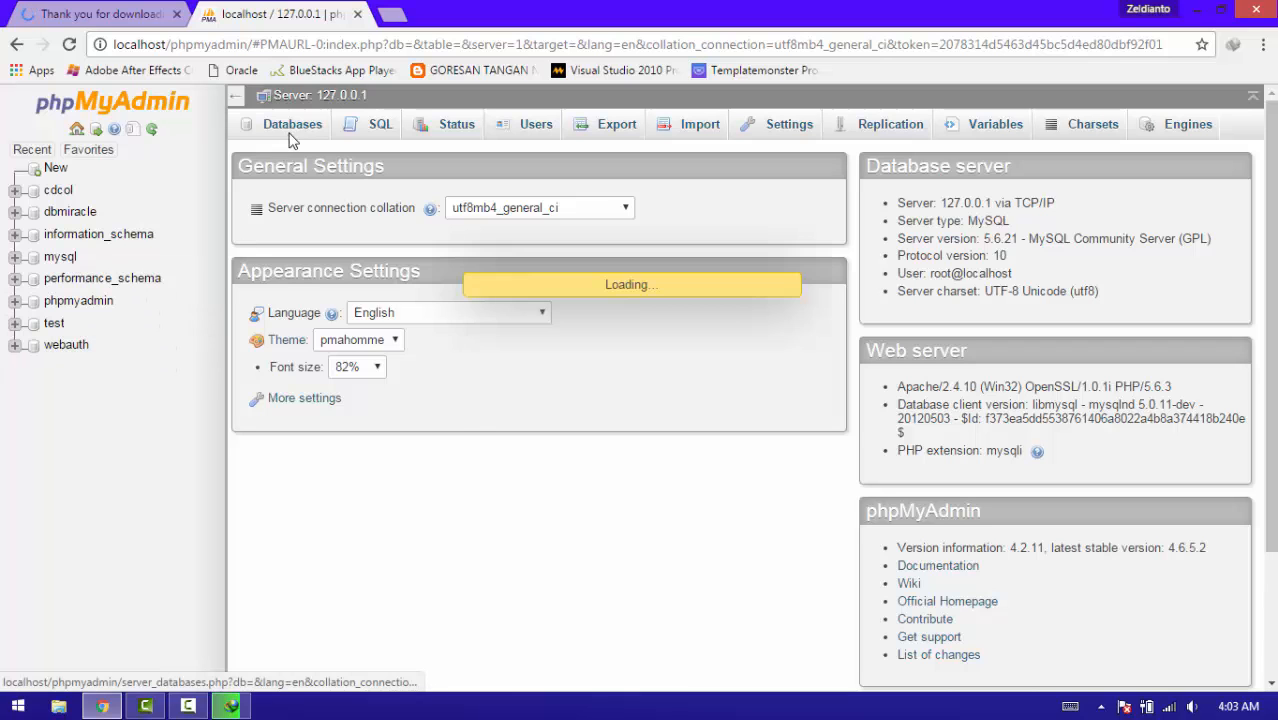
{"action": "left_click", "coordinate": [285, 261]}
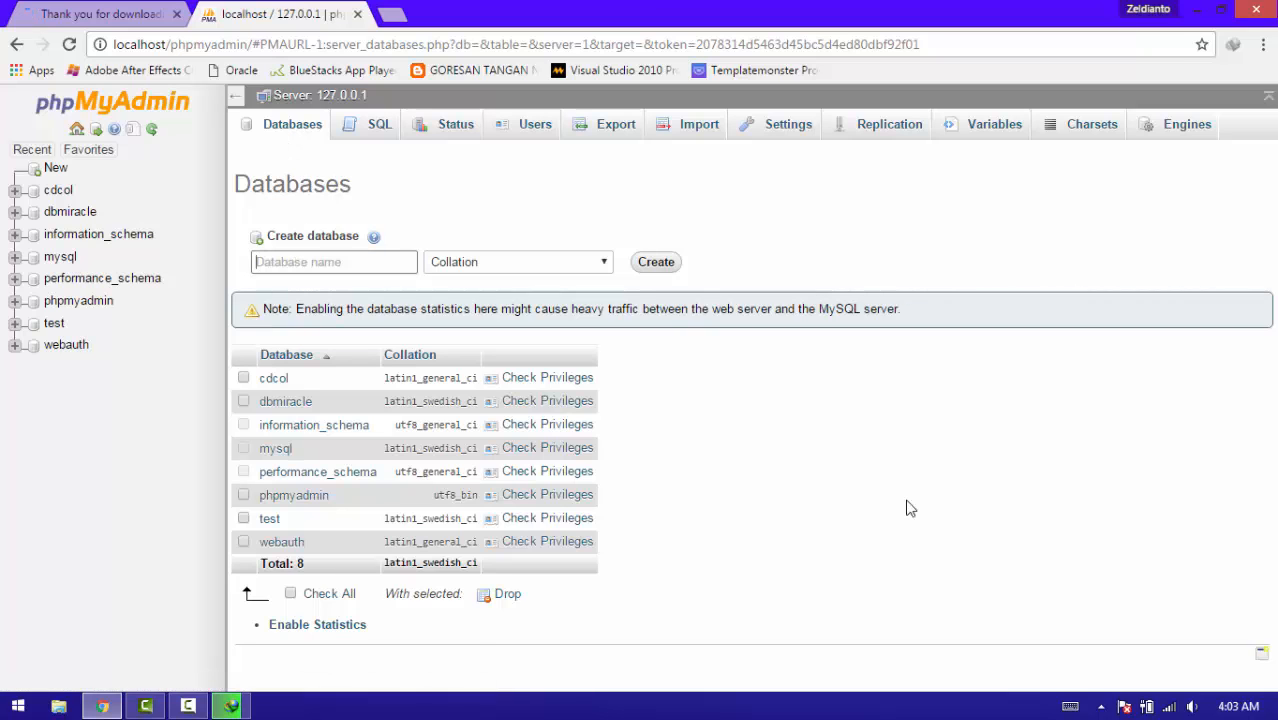
{"action": "type", "text": "prestashop"}
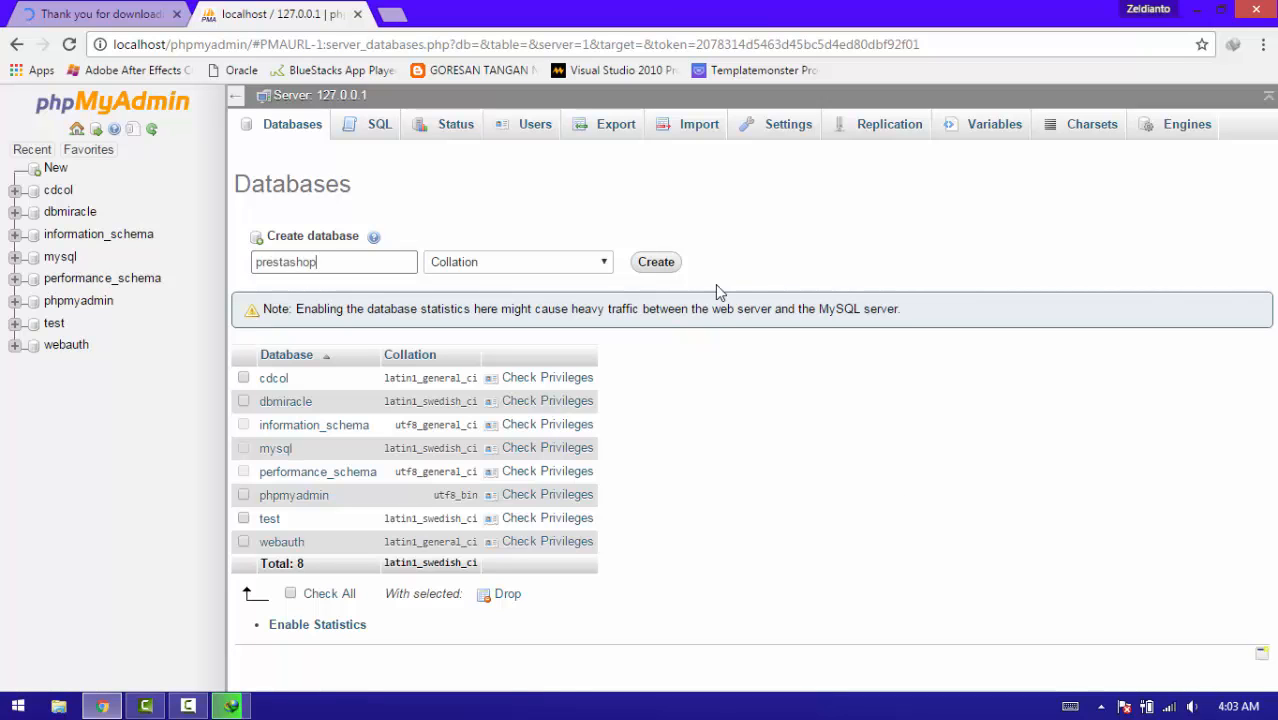
{"action": "left_click", "coordinate": [605, 265]}
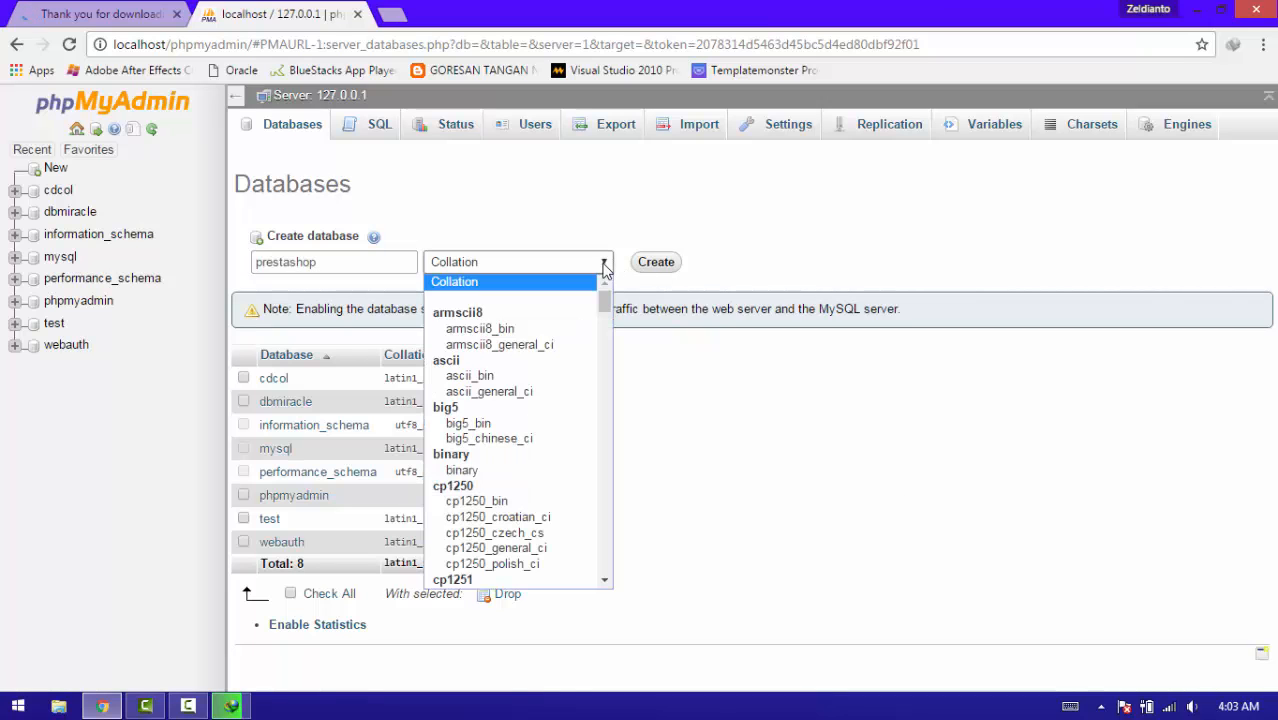
{"action": "left_click", "coordinate": [605, 265]}
{"action": "left_click", "coordinate": [656, 262]}
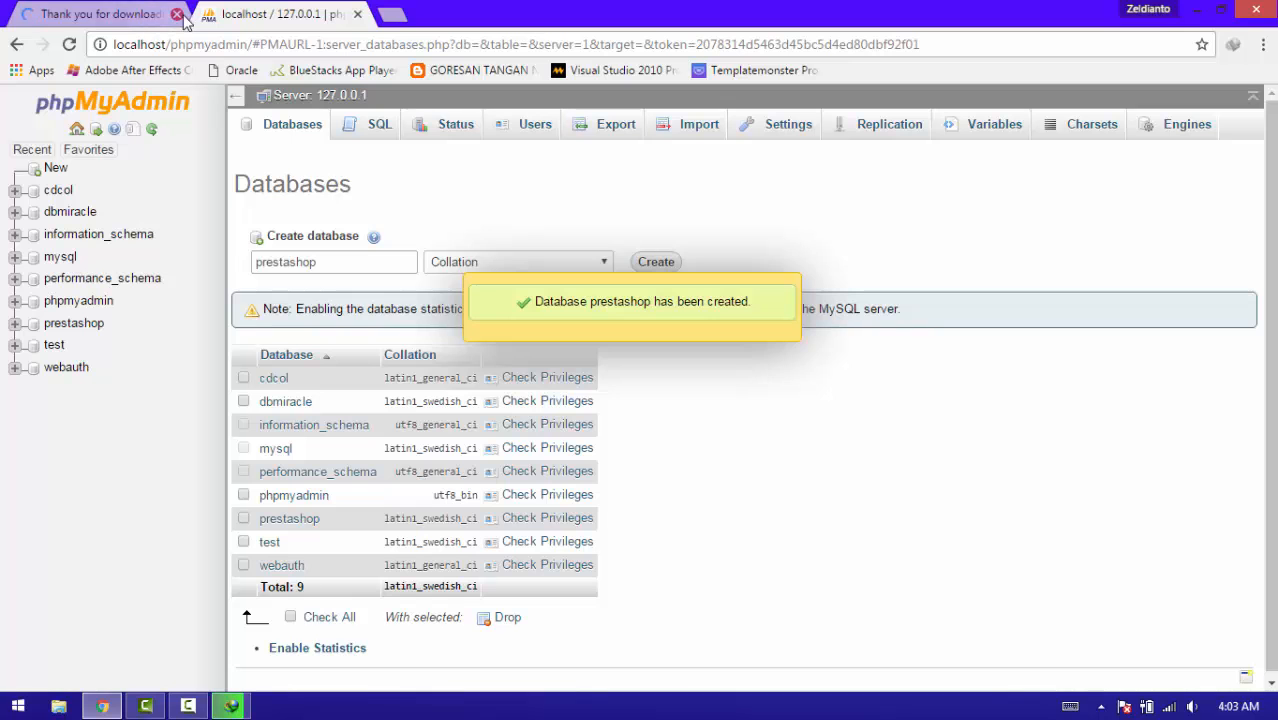
{"action": "left_click", "coordinate": [1196, 9]}
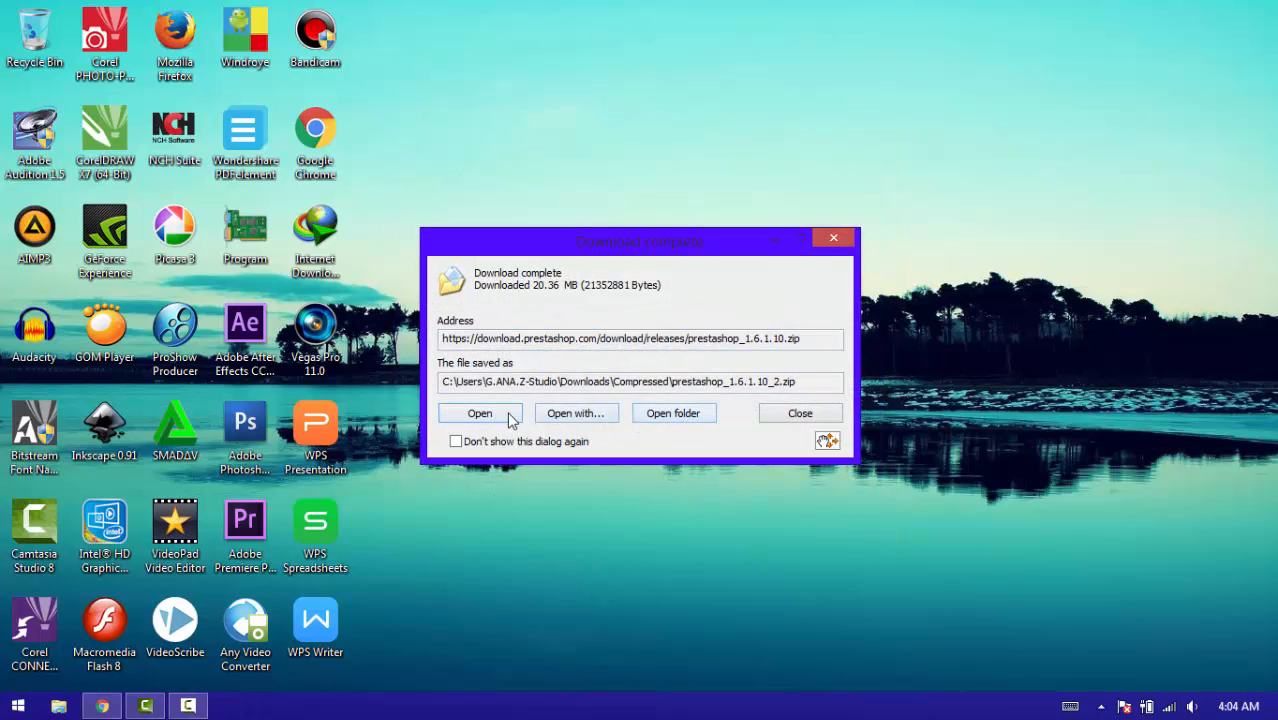
Copy prestashop_1.6.1.10_2.zip from the download folder into C:\xampp\htdocs.
{"action": "left_click", "coordinate": [672, 414]}
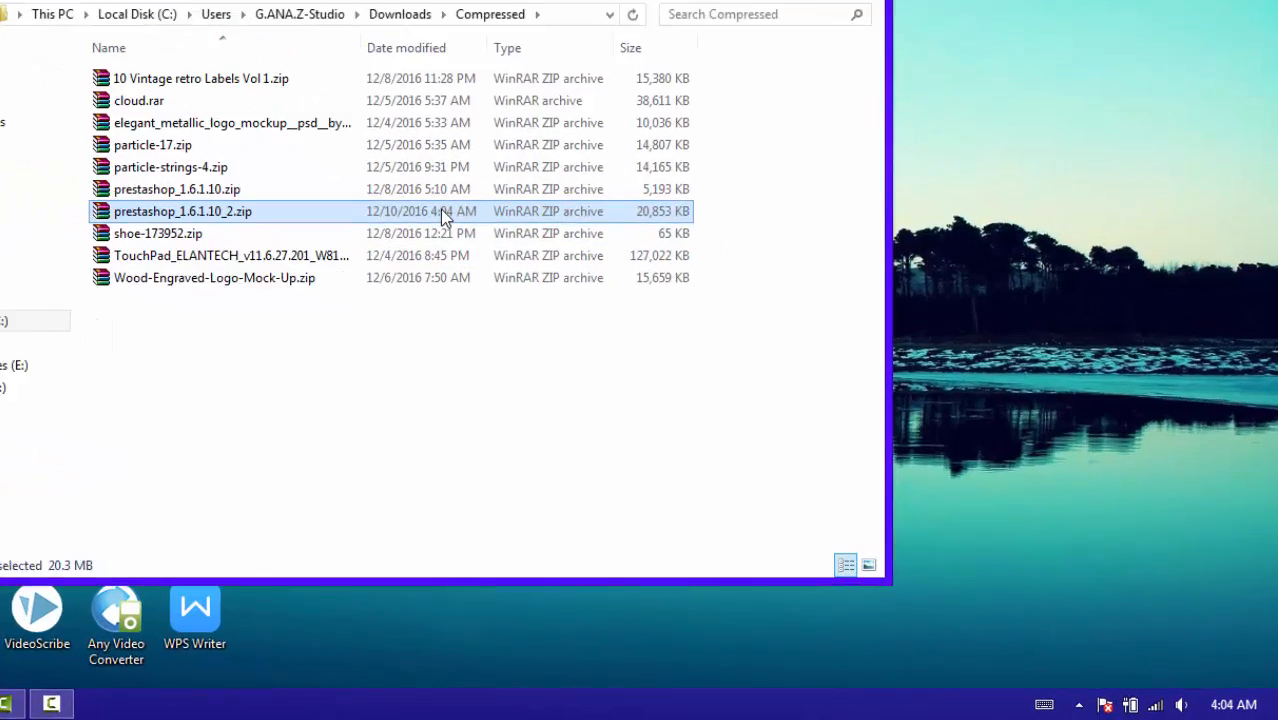
{"action": "right_click", "coordinate": [536, 267]}
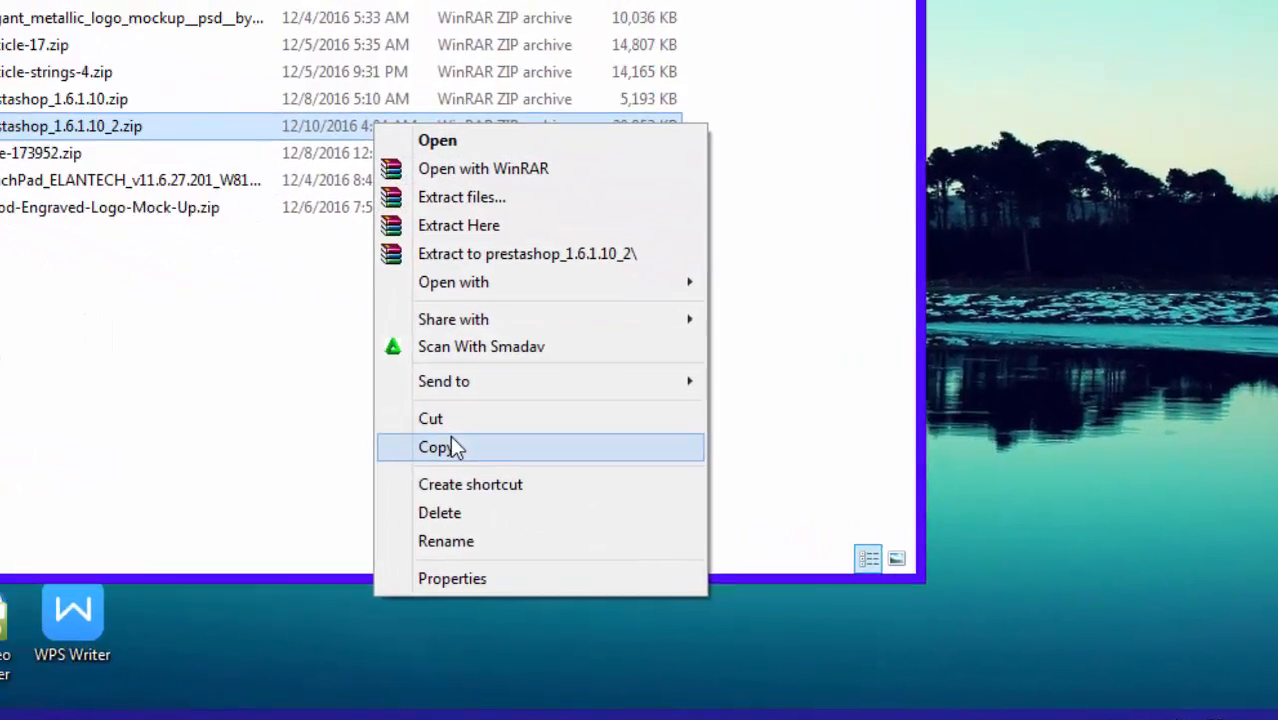
{"action": "left_click", "coordinate": [317, 419]}
{"action": "left_click", "coordinate": [50, 312]}
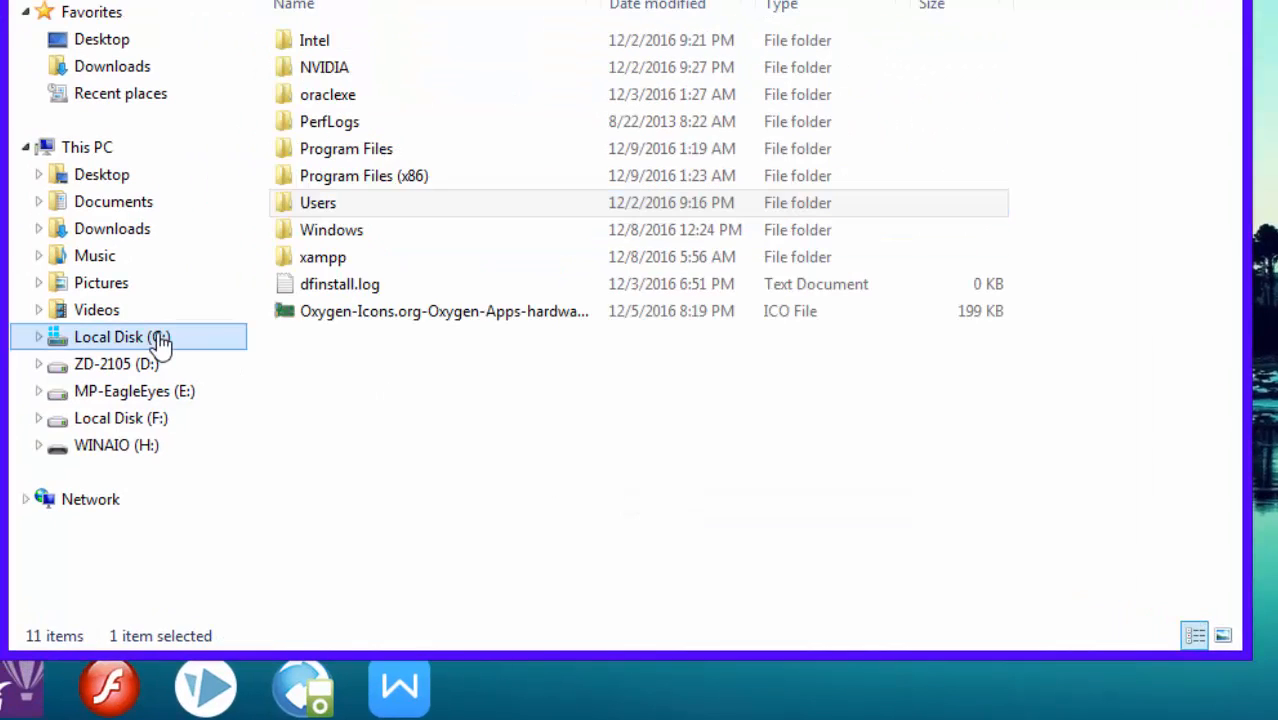
{"action": "double_click", "coordinate": [336, 259]}
{"action": "left_click", "coordinate": [337, 256]}
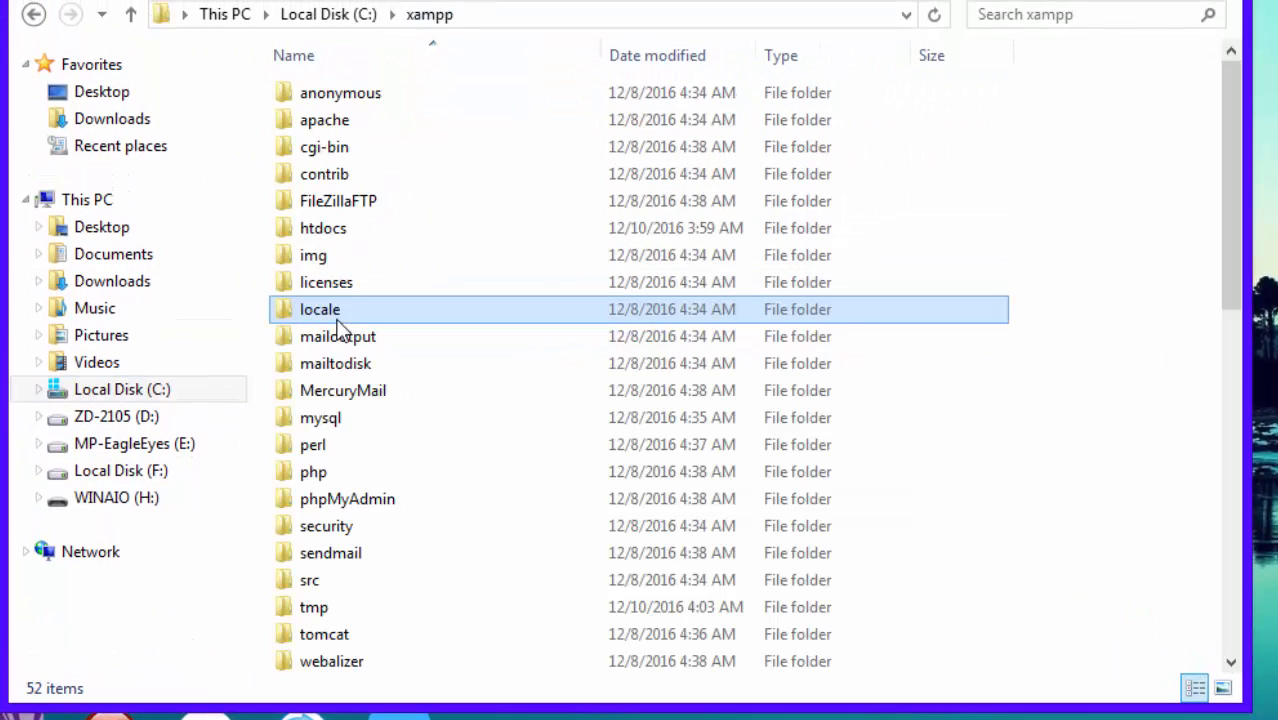
{"action": "left_click", "coordinate": [460, 238]}
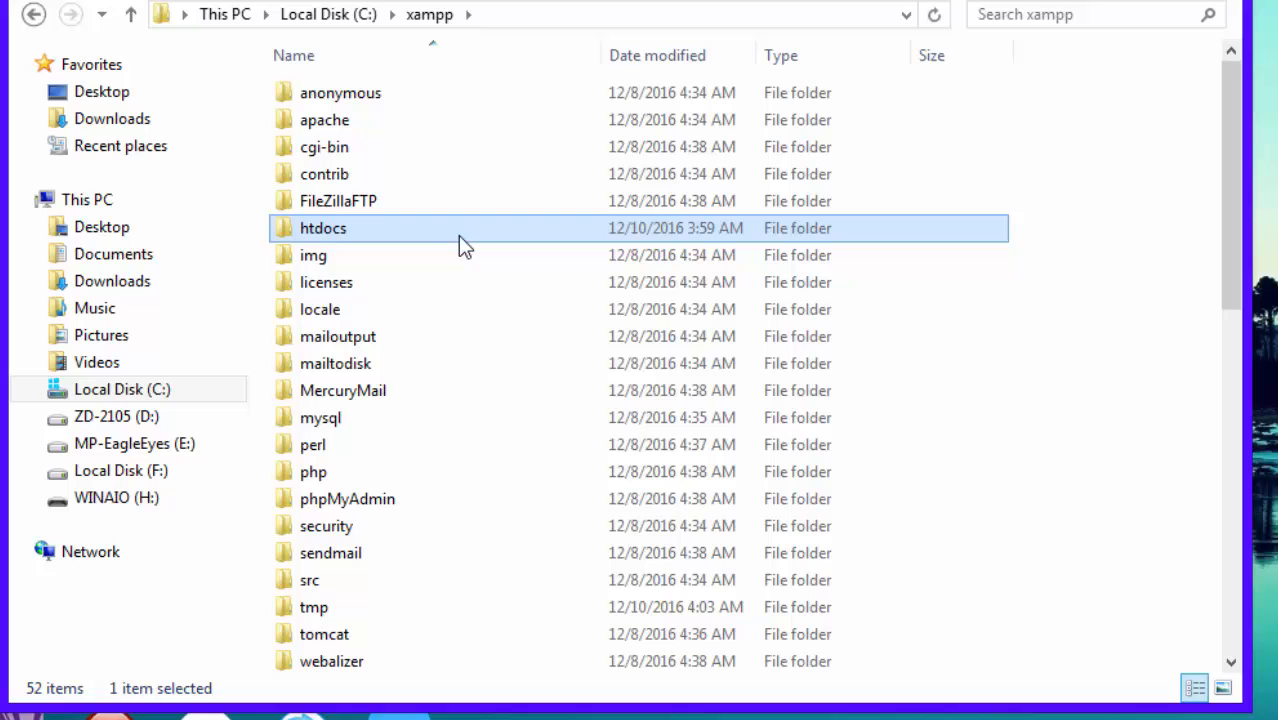
{"action": "double_click", "coordinate": [518, 245]}
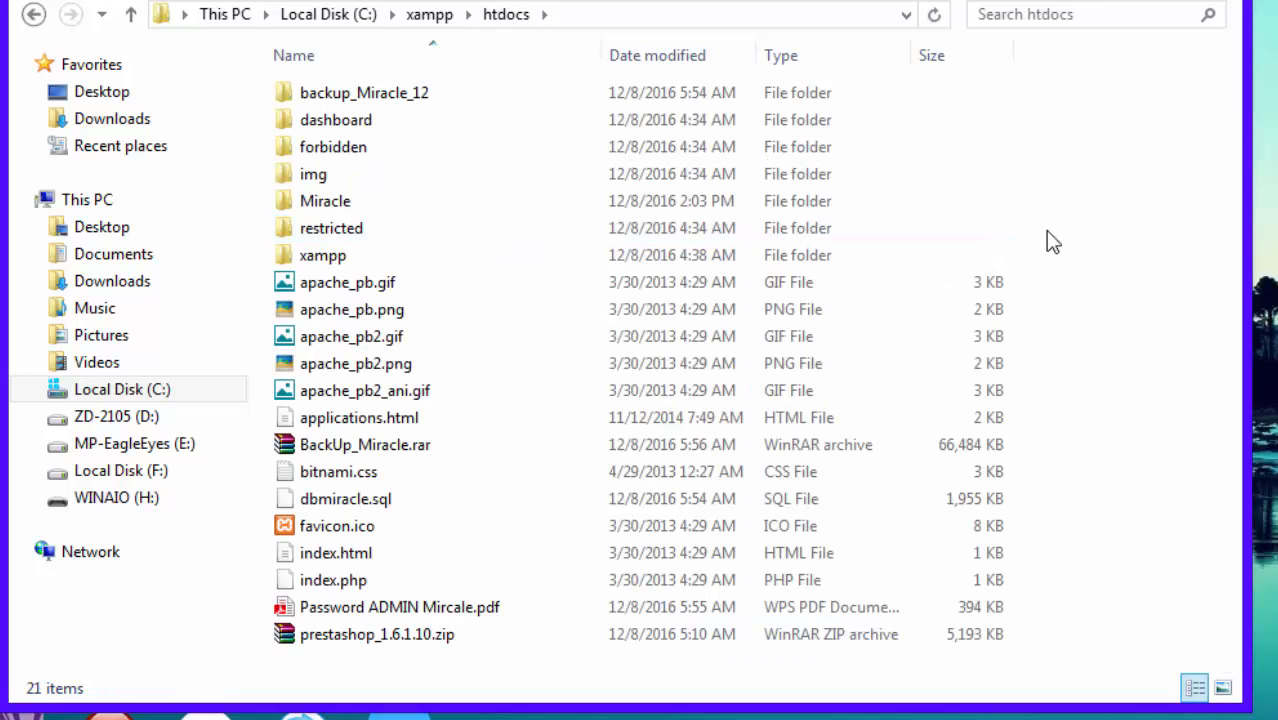
{"action": "right_click", "coordinate": [1131, 242]}
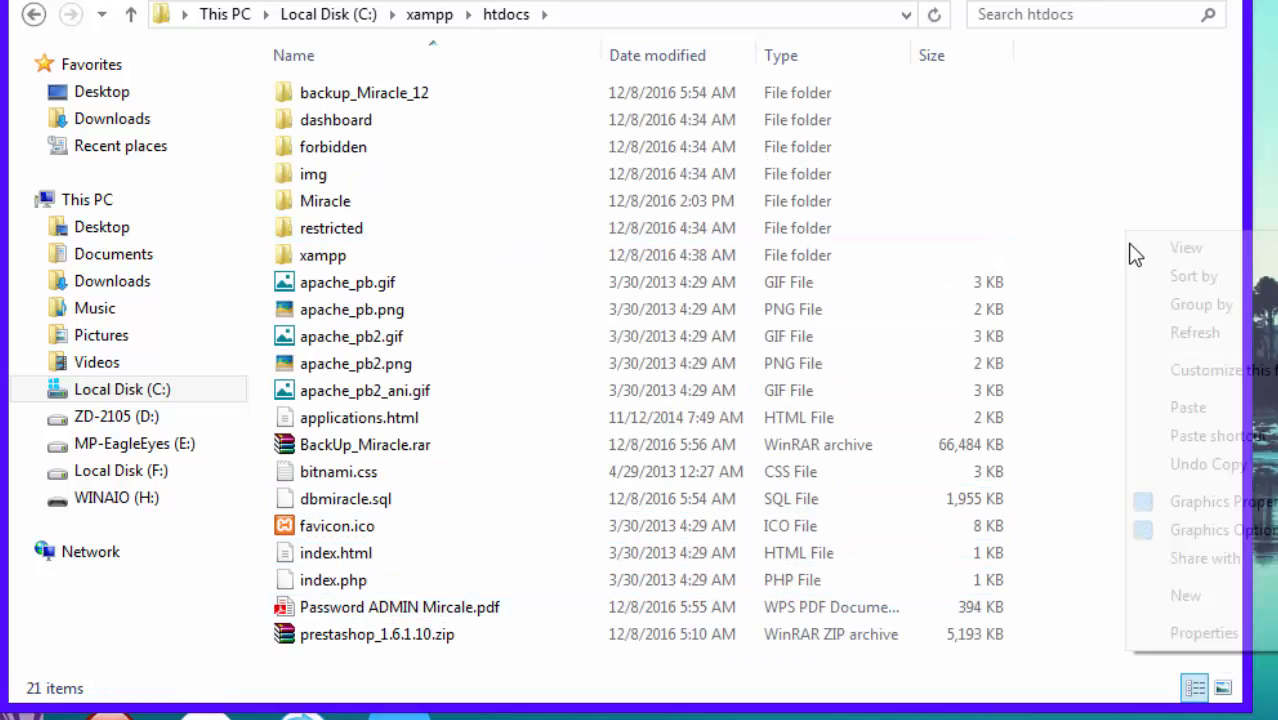
{"action": "left_click", "coordinate": [1146, 412]}
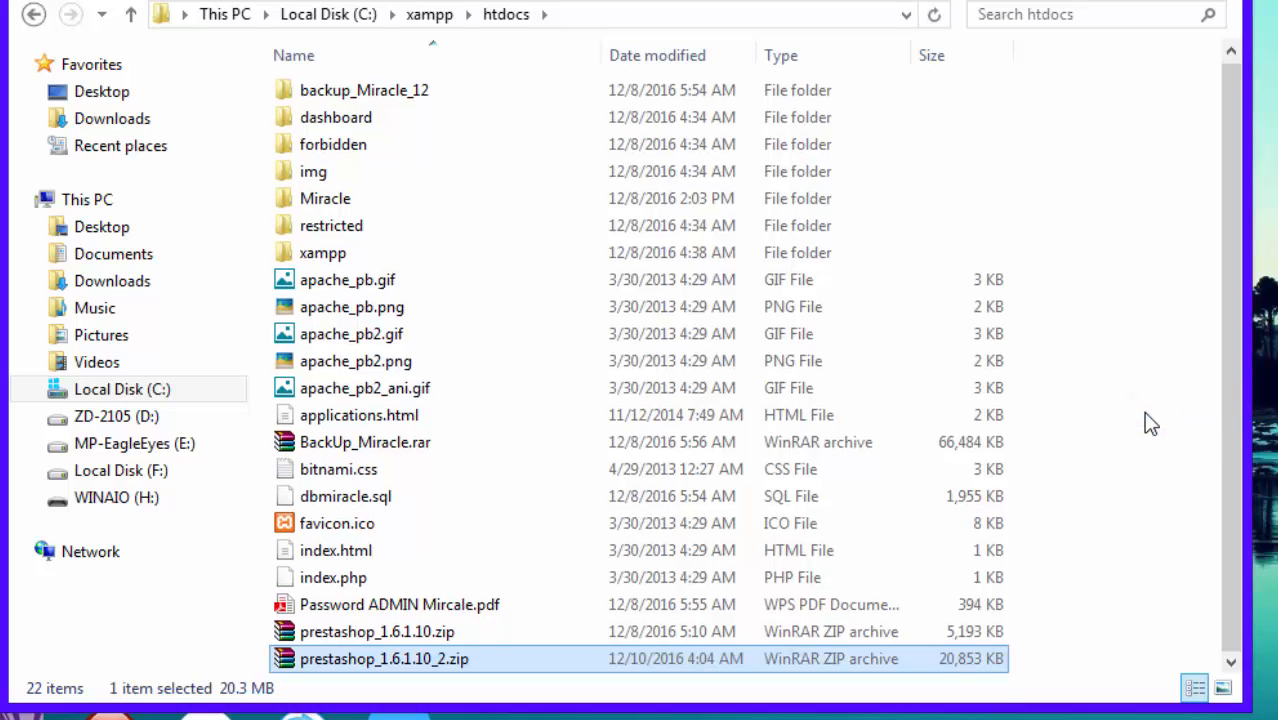
Extract the zip here in htdocs and open the resulting prestashop folder.
{"action": "right_click", "coordinate": [968, 668]}
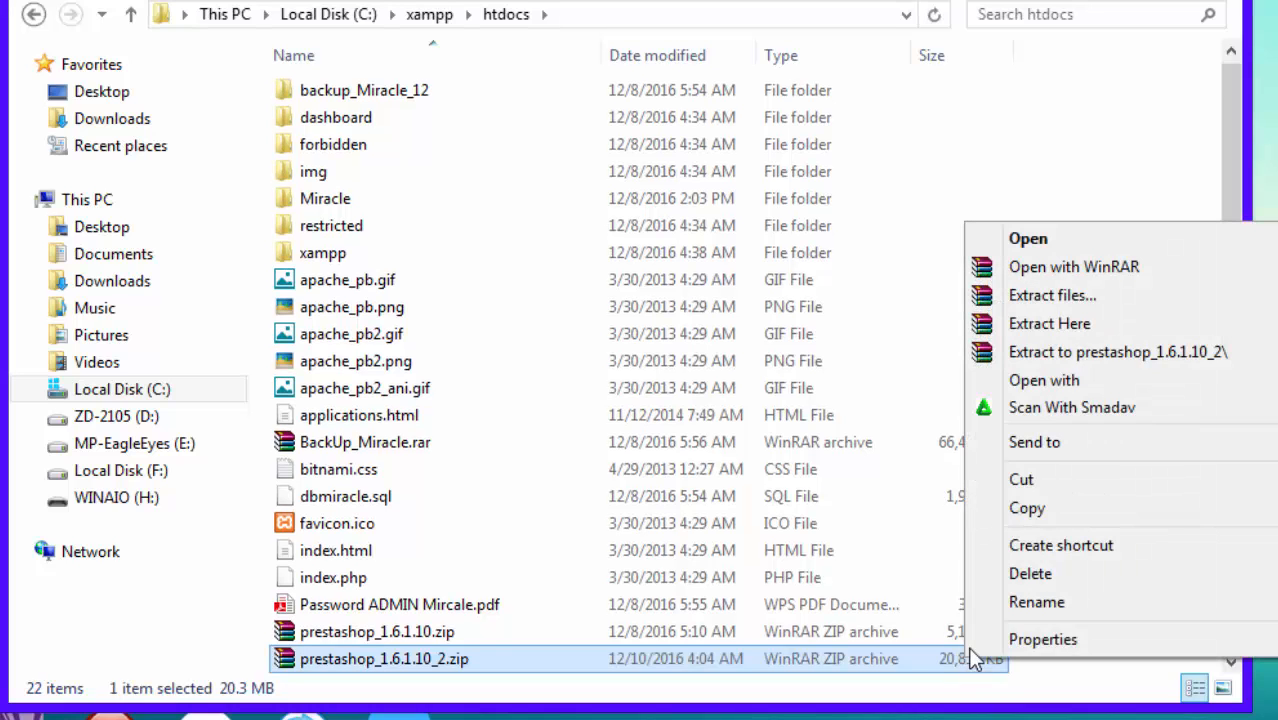
{"action": "left_click", "coordinate": [1064, 336]}
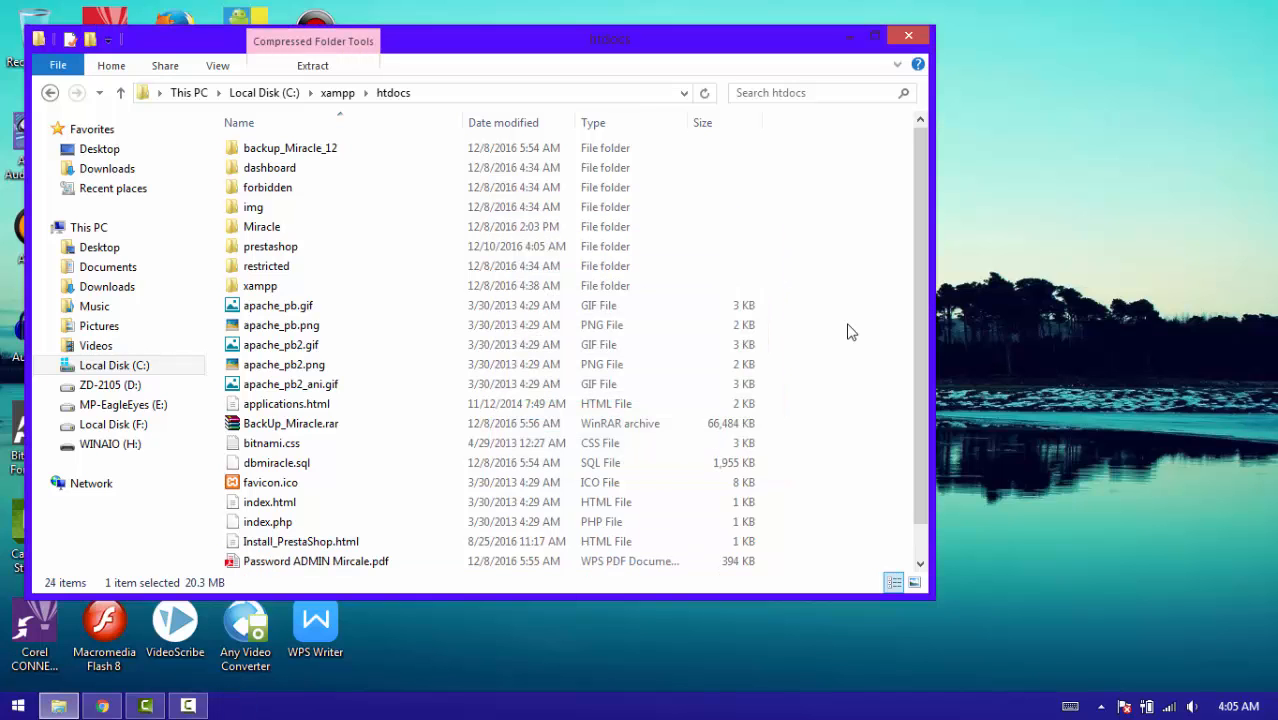
{"action": "double_click", "coordinate": [465, 248]}
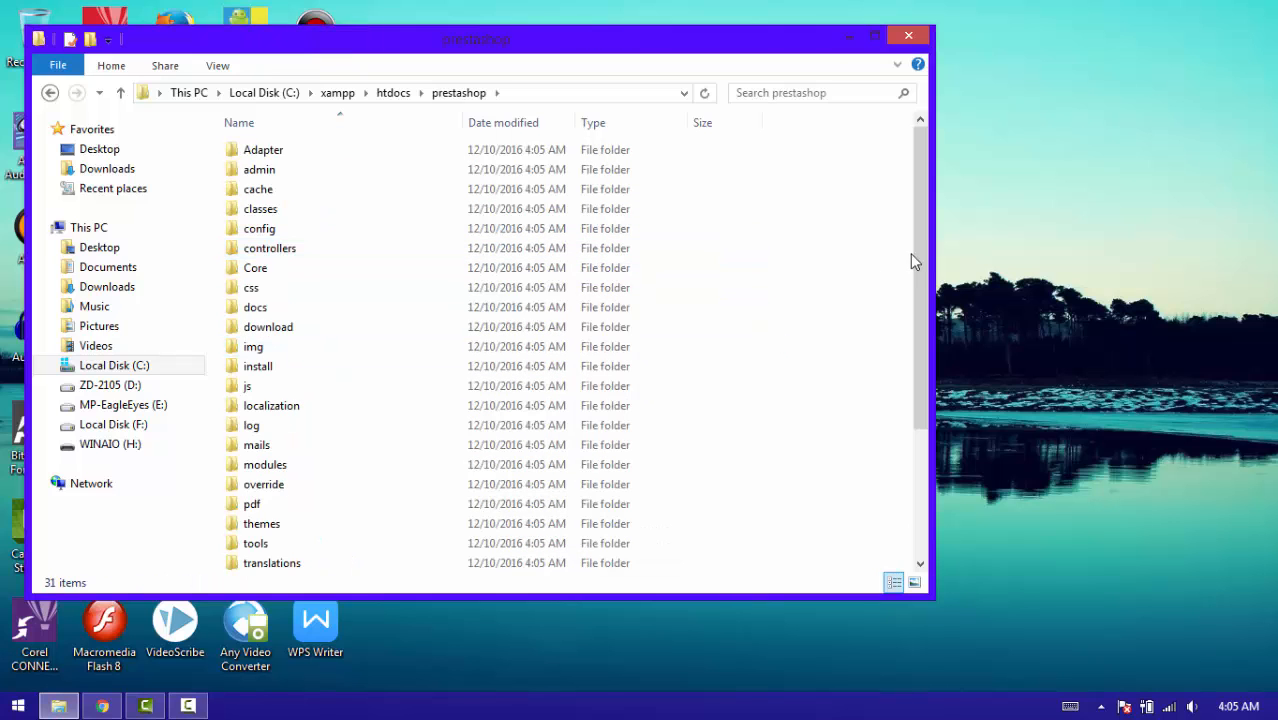
{"action": "left_click_drag", "start_coordinate": [913, 257], "coordinate": [930, 234]}
{"action": "left_click_drag", "start_coordinate": [921, 354], "coordinate": [921, 300]}
Minimize Explorer, bring Chrome forward and load localhost/prestashop/install in a new tab.
{"action": "left_click", "coordinate": [848, 37]}
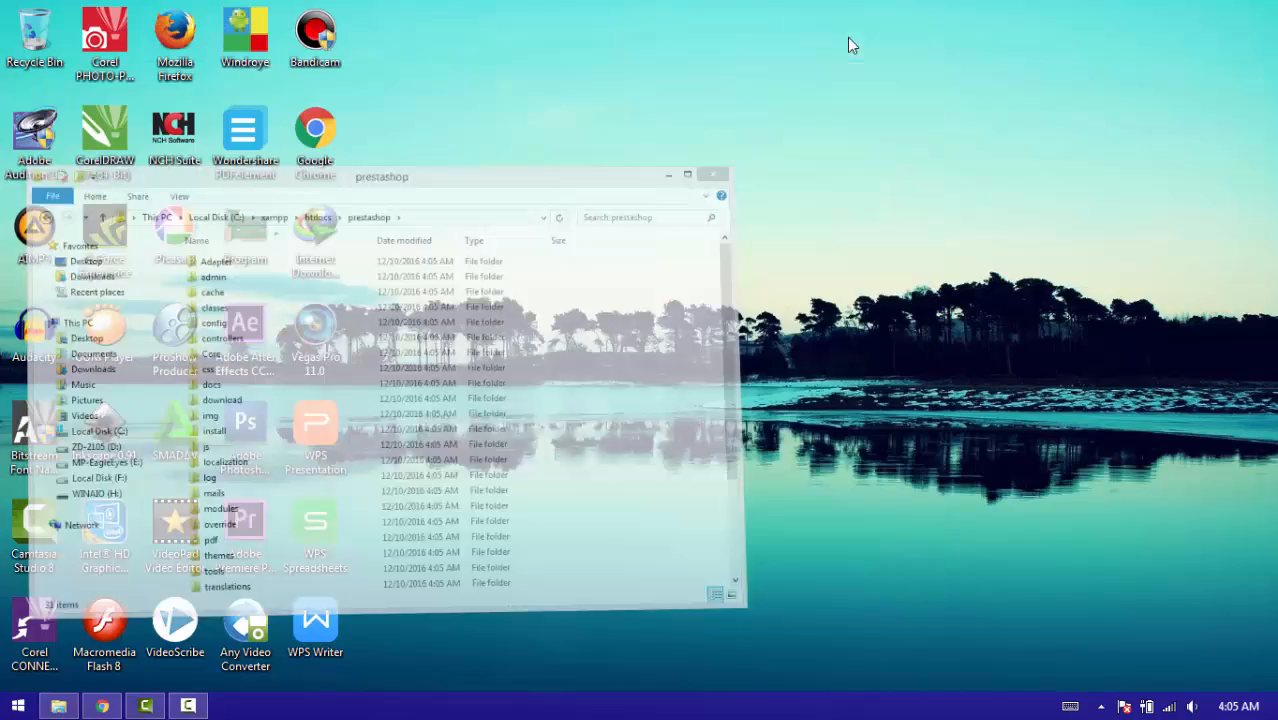
{"action": "left_click", "coordinate": [102, 706]}
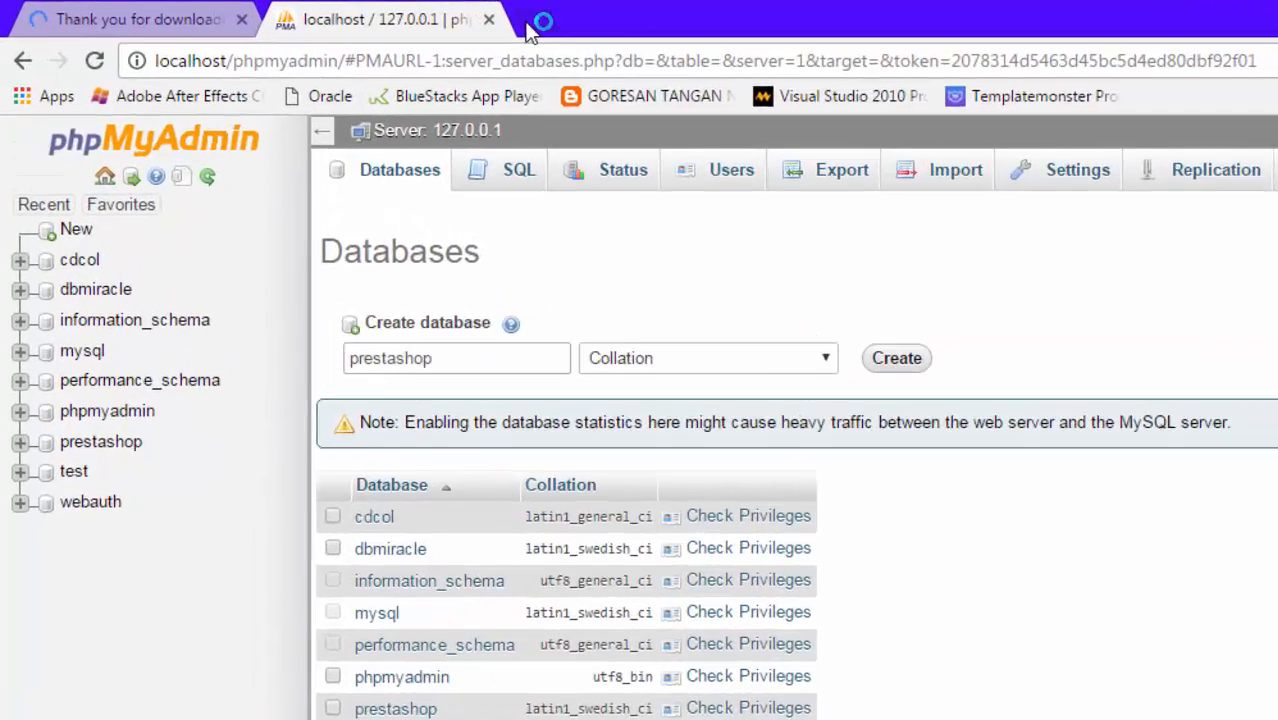
{"action": "key", "text": "ctrl+t"}
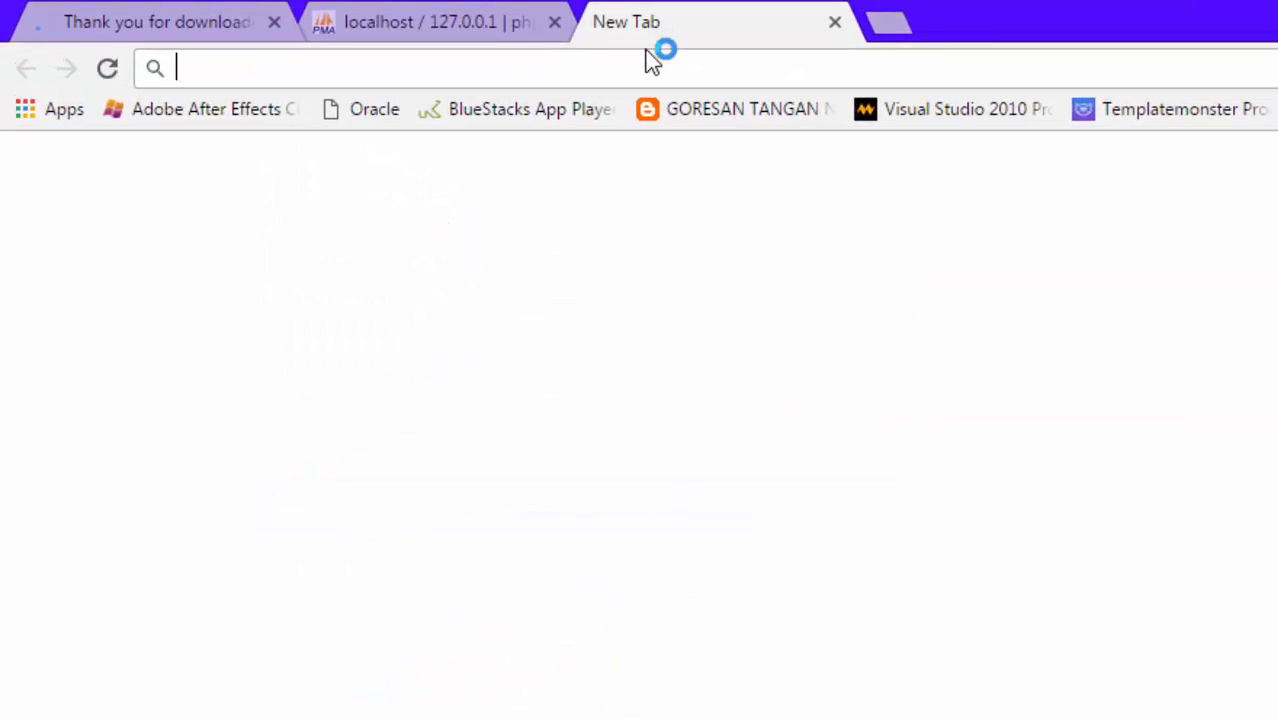
{"action": "type", "text": "lo"}
{"action": "key", "text": "Right"}
{"action": "key", "text": "BackSpace"}
{"action": "key", "text": "BackSpace"}
{"action": "key", "text": "BackSpace"}
{"action": "key", "text": "BackSpace"}
{"action": "key", "text": "BackSpace"}
{"action": "key", "text": "BackSpace"}
{"action": "key", "text": "BackSpace"}
{"action": "key", "text": "BackSpace"}
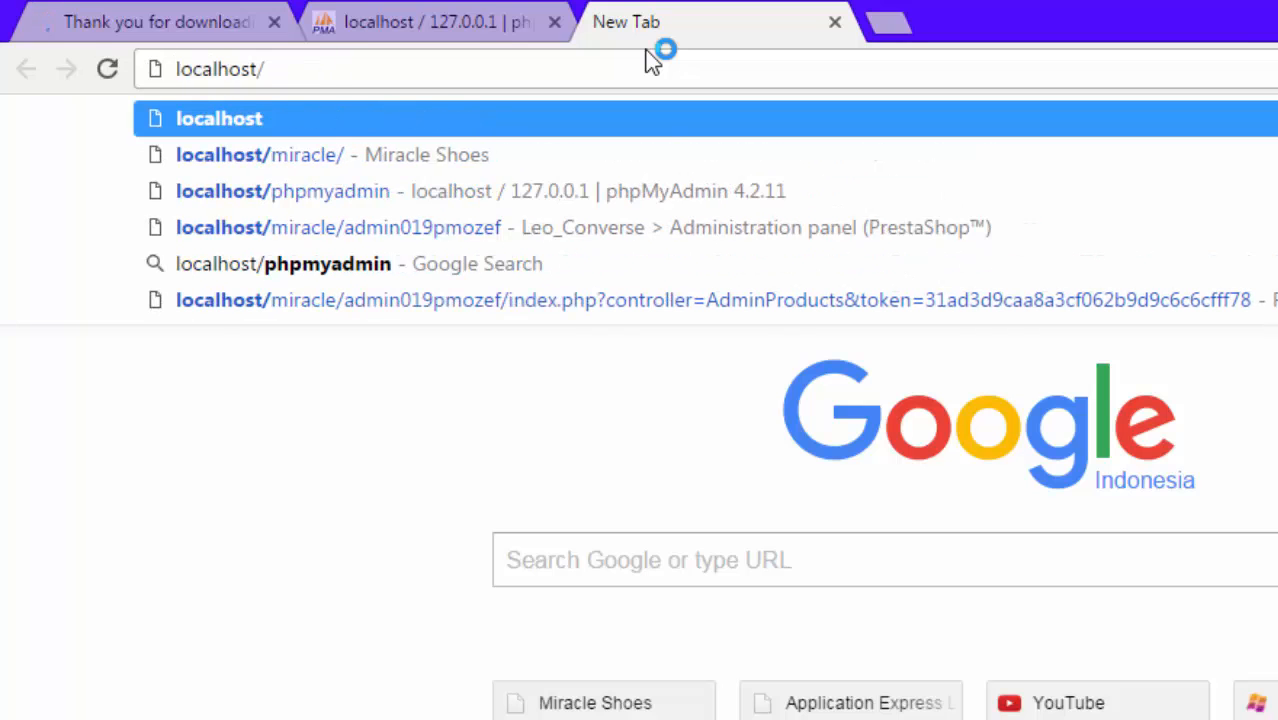
{"action": "type", "text": "pre"}
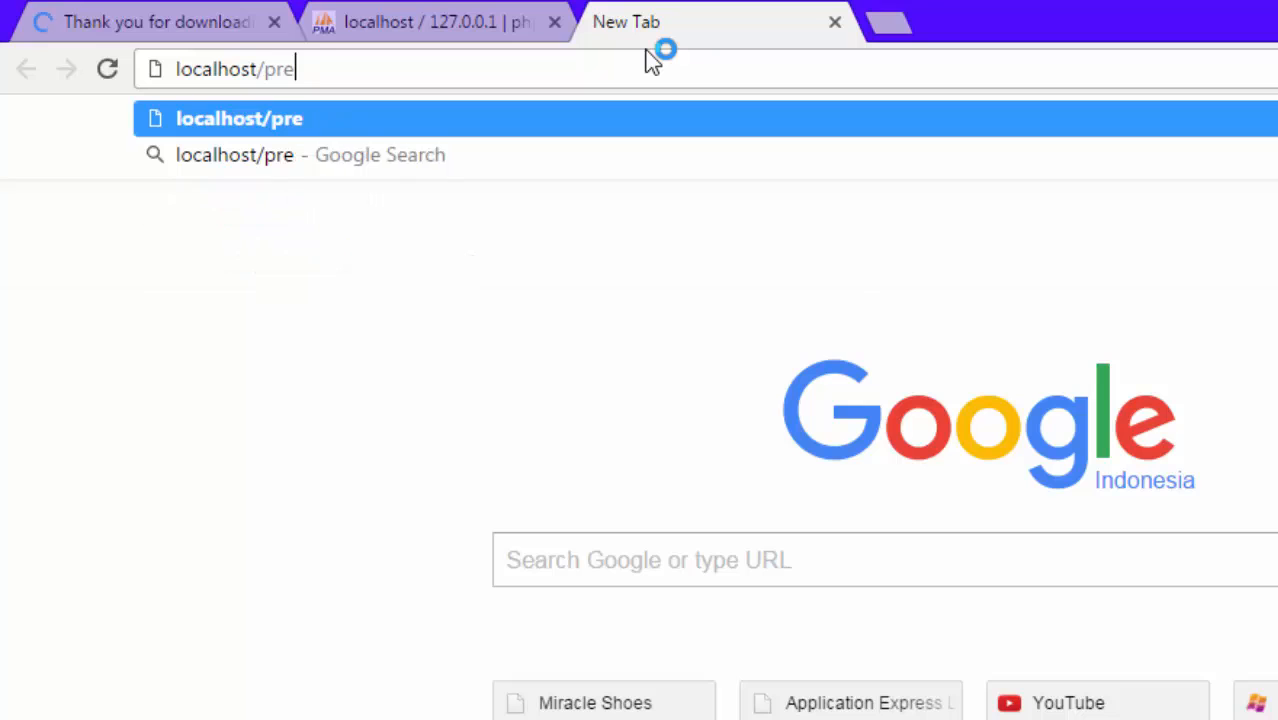
{"action": "type", "text": "stasho"}
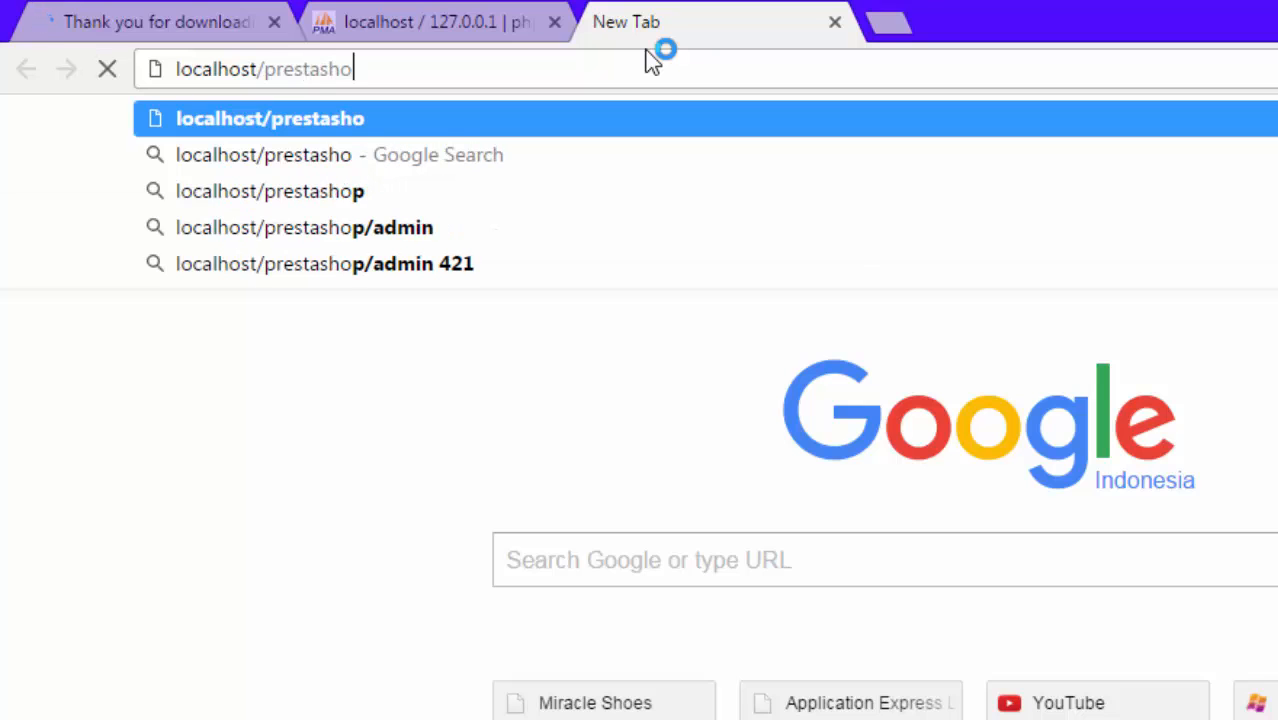
{"action": "type", "text": "p/"}
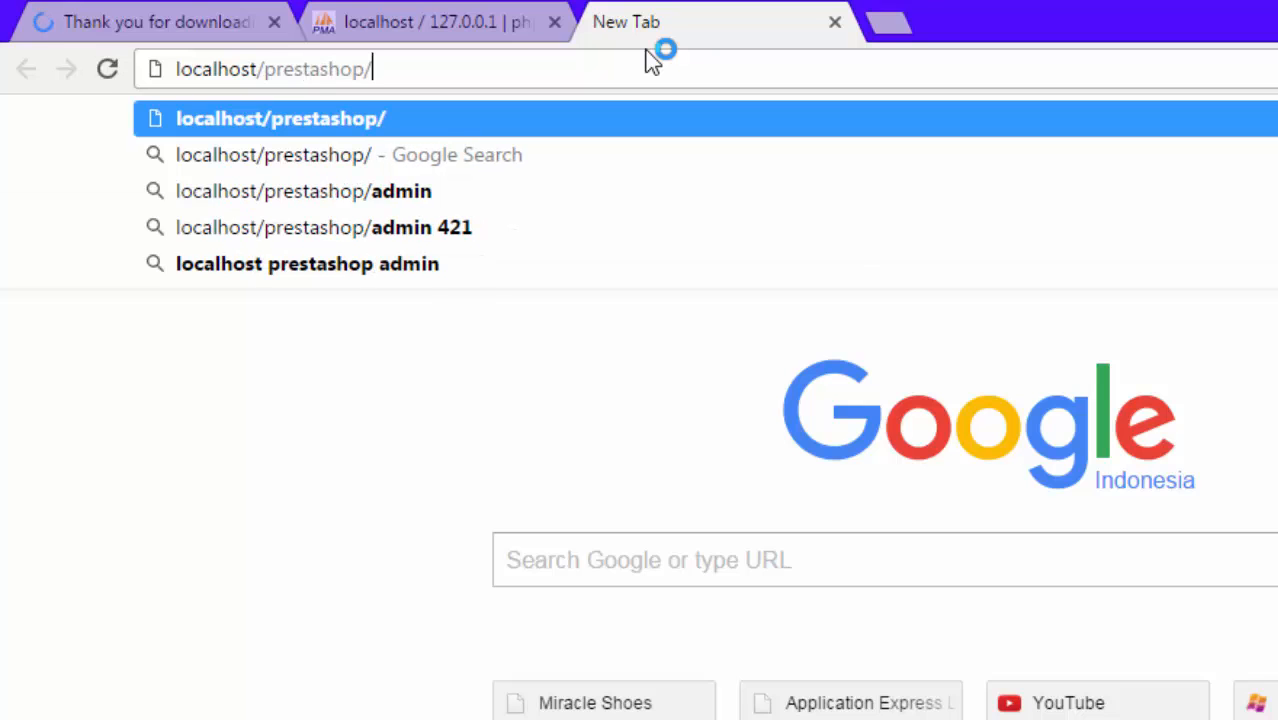
{"action": "type", "text": "install"}
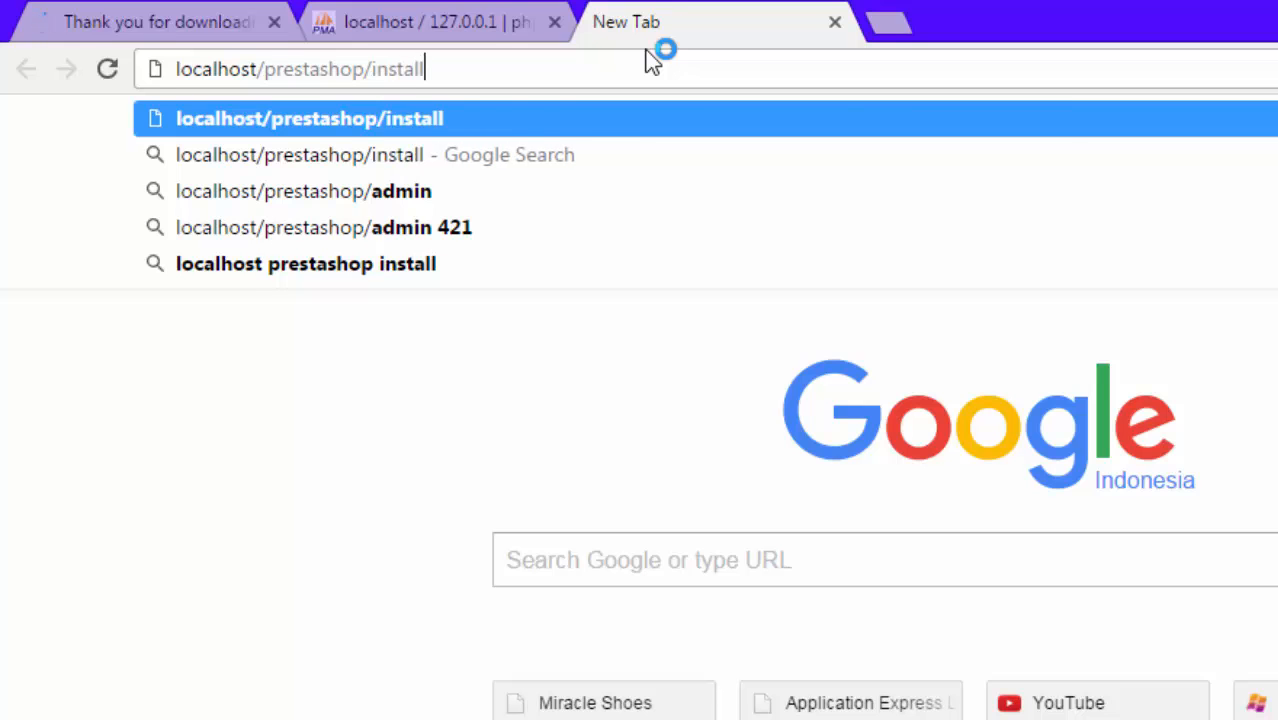
{"action": "key", "text": "Return"}
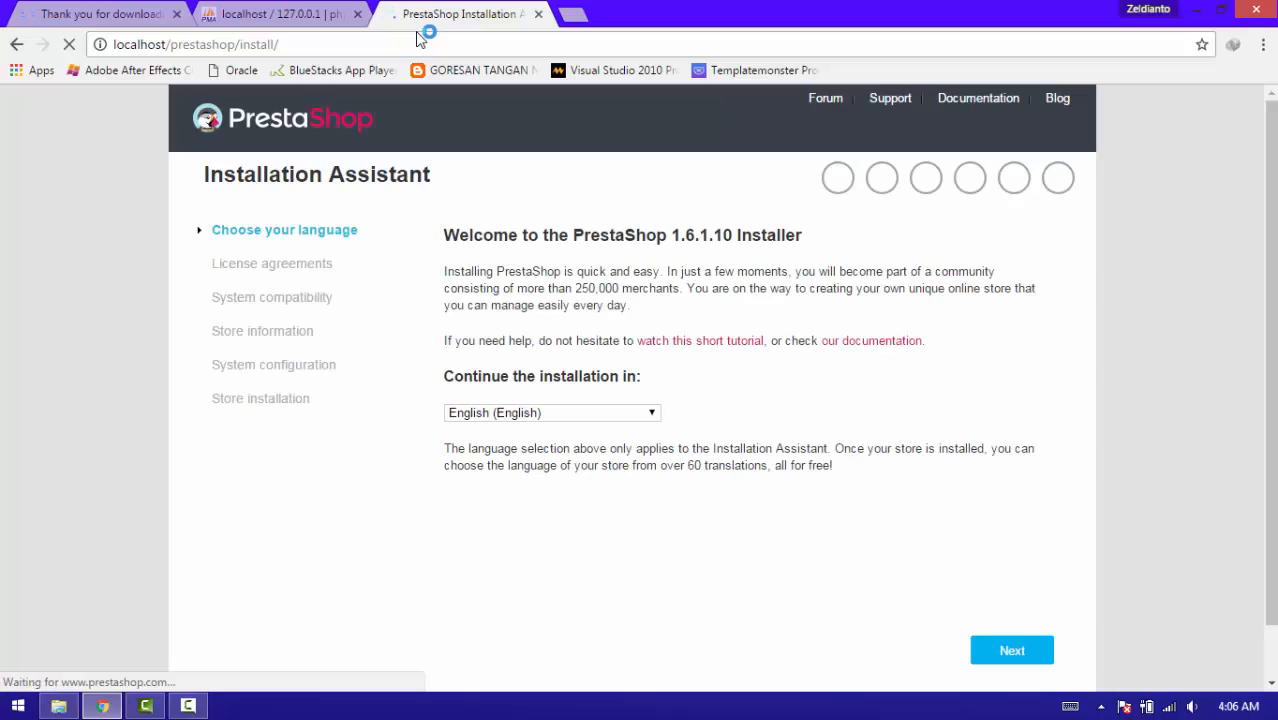
Switch the installer to Indonesian, accept the licence terms and continue to store information.
{"action": "left_click", "coordinate": [628, 418]}
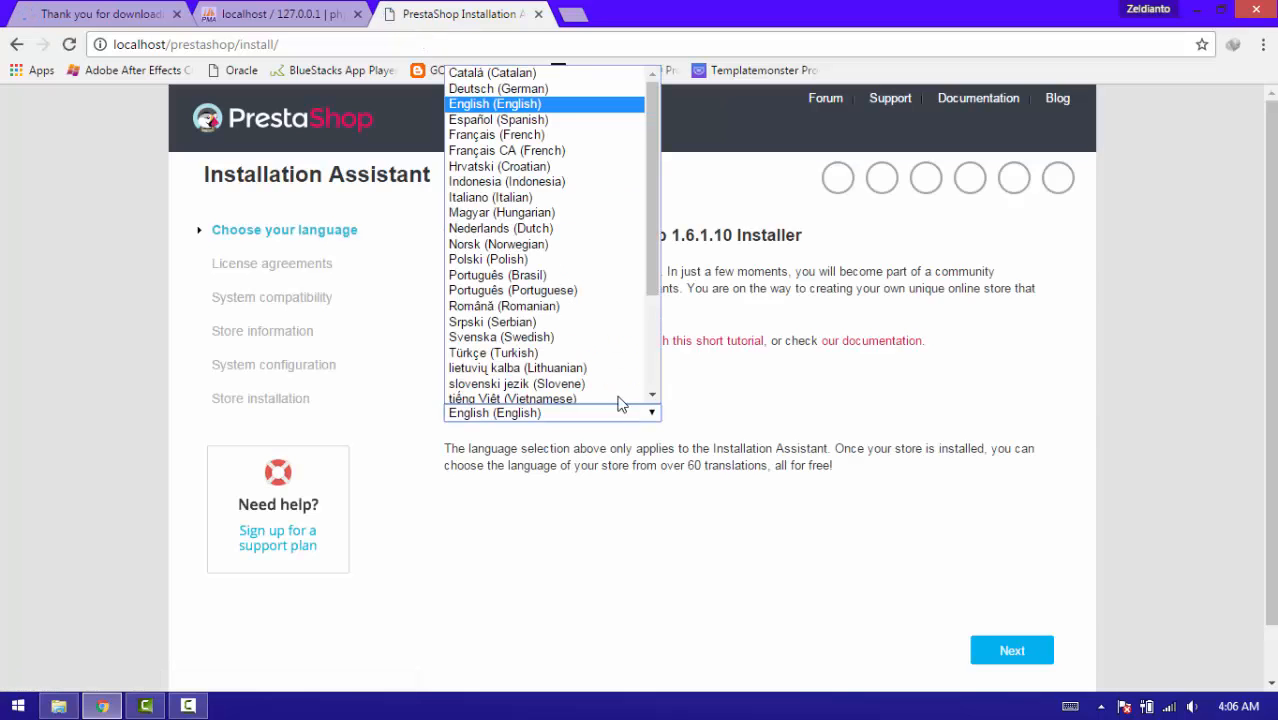
{"action": "left_click", "coordinate": [599, 183]}
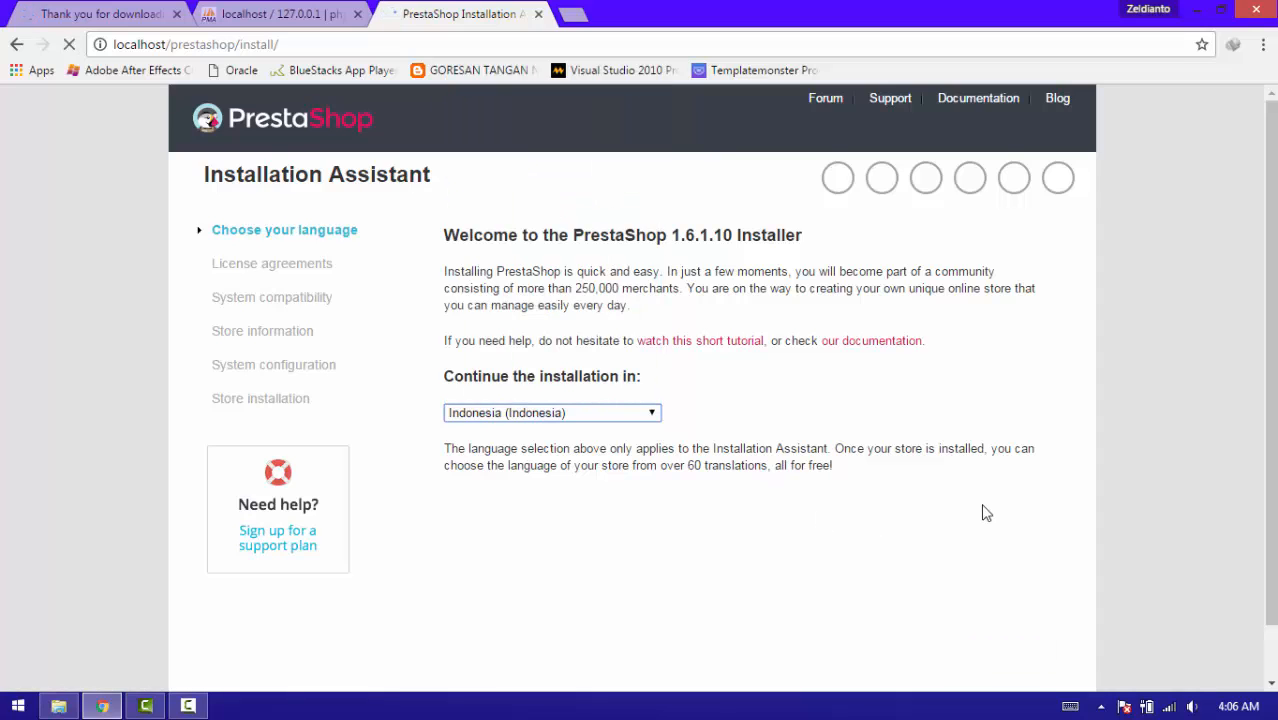
{"action": "left_click", "coordinate": [990, 655]}
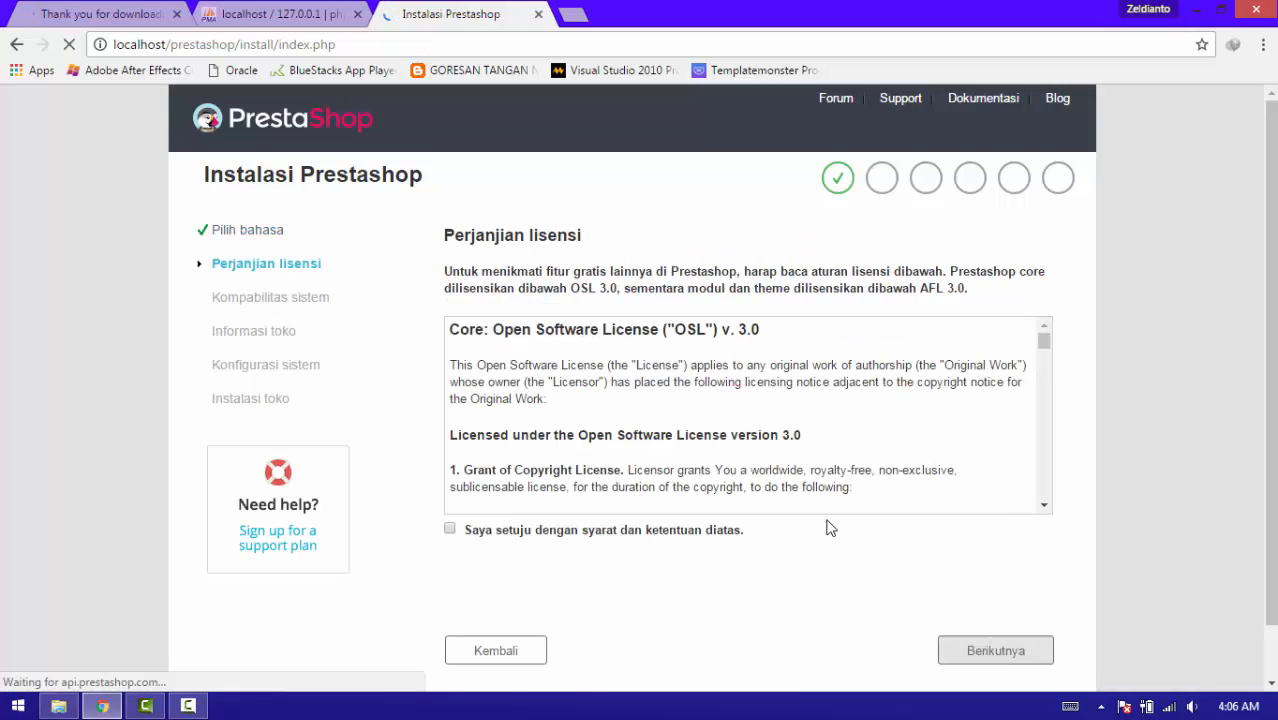
{"action": "left_click", "coordinate": [449, 533]}
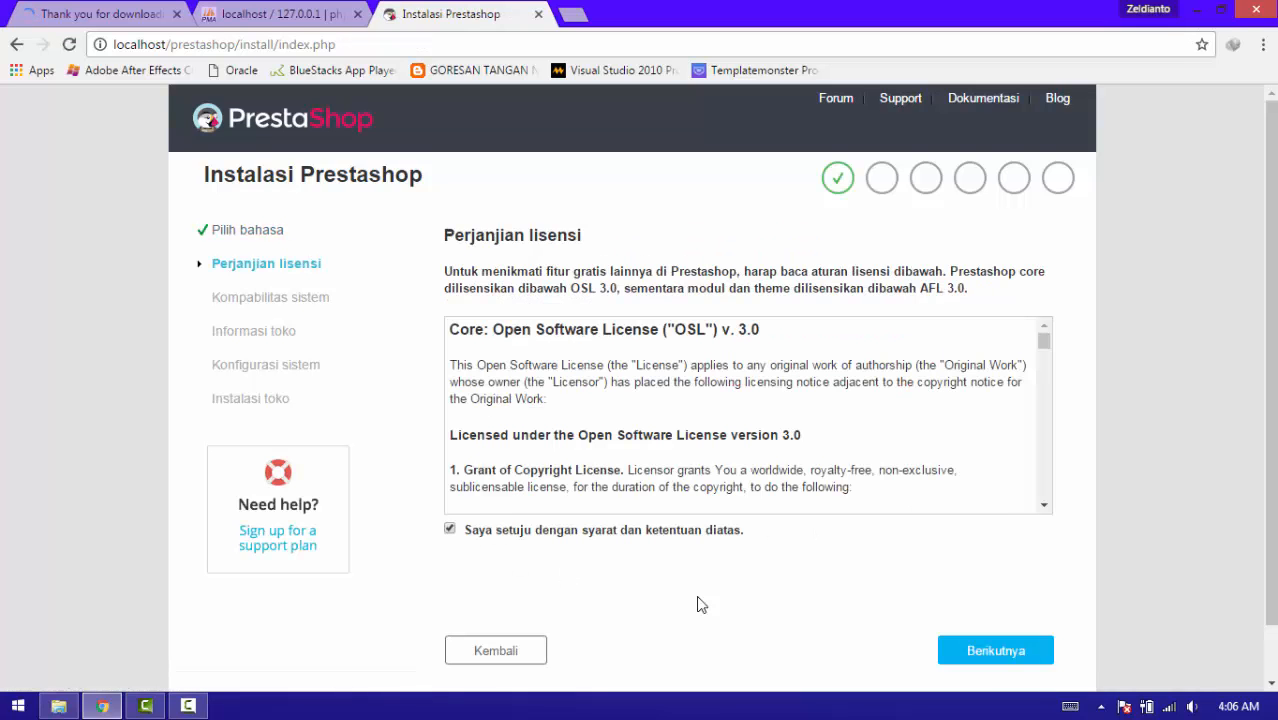
{"action": "left_click", "coordinate": [951, 651]}
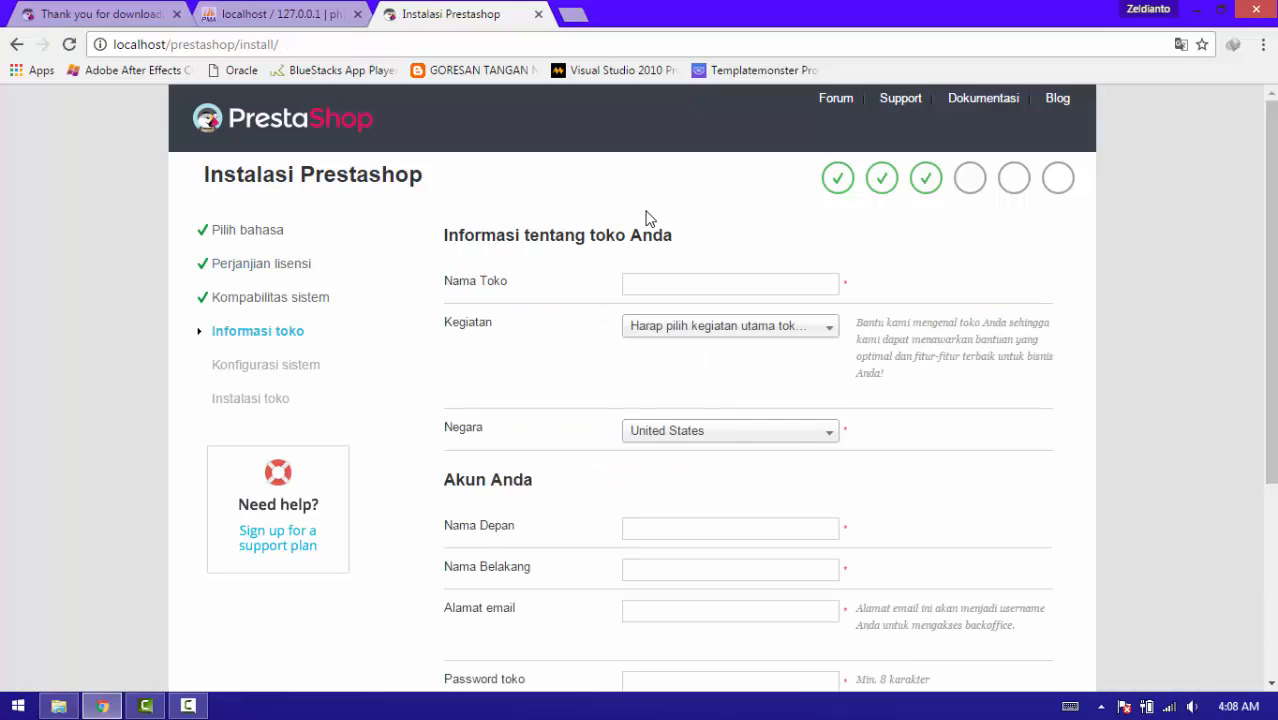
Name the store 'Testing Shop' with Jasa as its activity.
{"action": "left_click", "coordinate": [706, 286]}
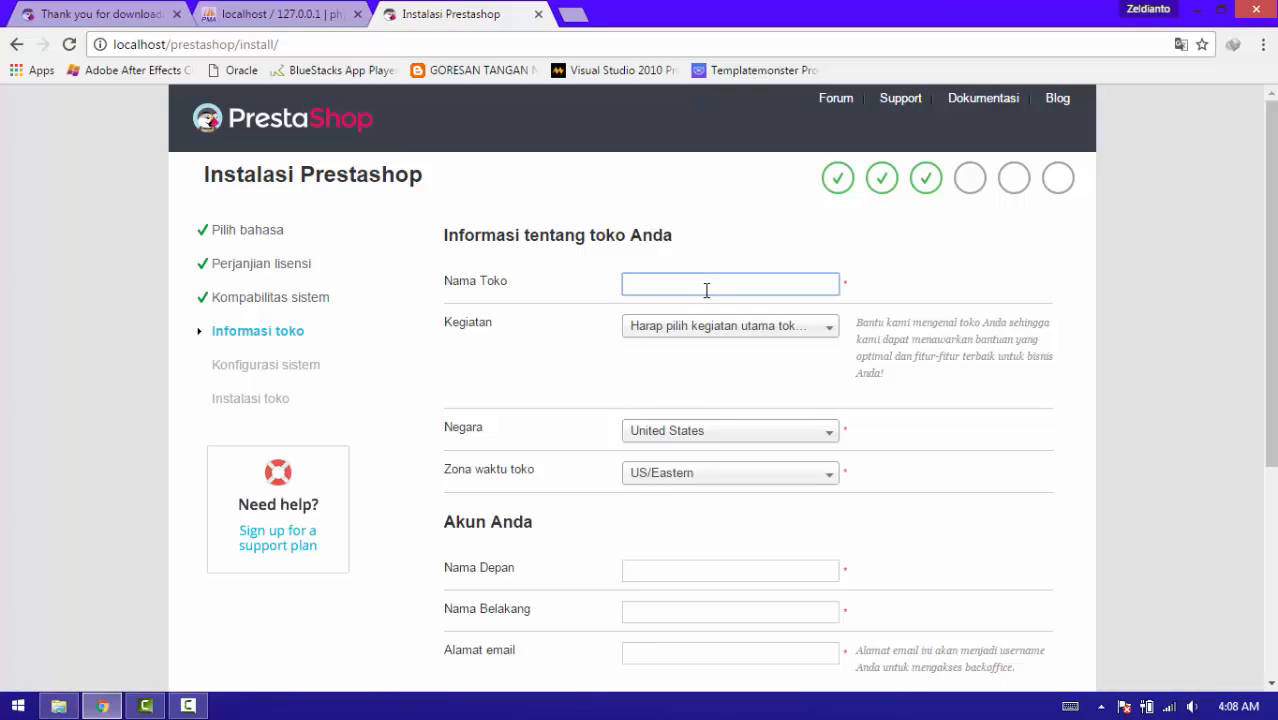
{"action": "type", "text": "Testing Shop"}
{"action": "left_click", "coordinate": [707, 326]}
{"action": "left_click", "coordinate": [700, 547]}
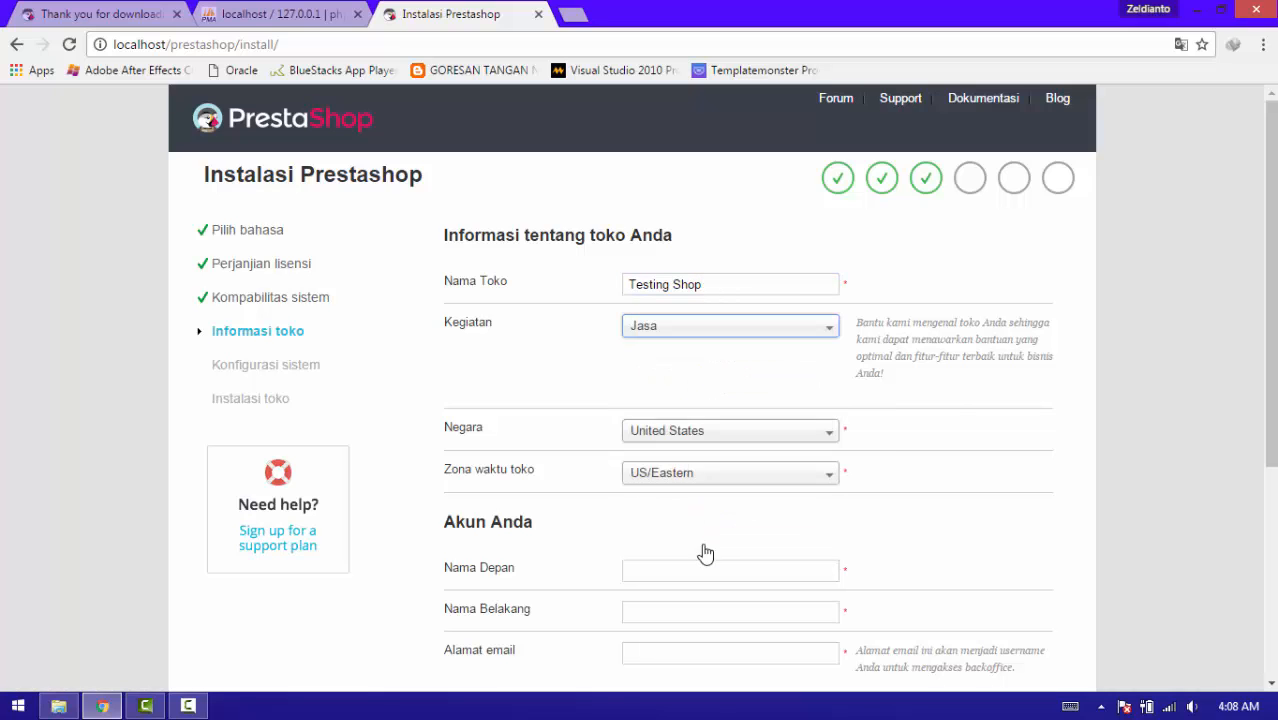
Set the store country to Indonesia and time zone to Asia/Jakarta.
{"action": "left_click", "coordinate": [700, 432]}
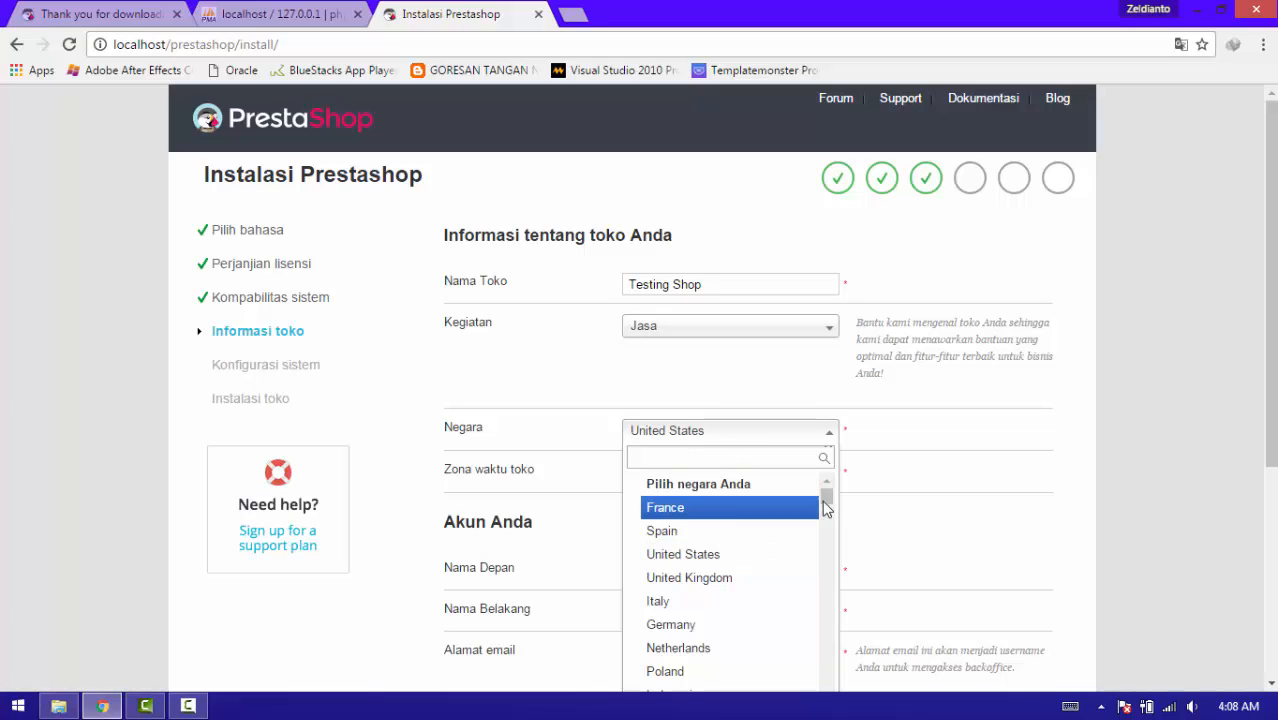
{"action": "type", "text": "in"}
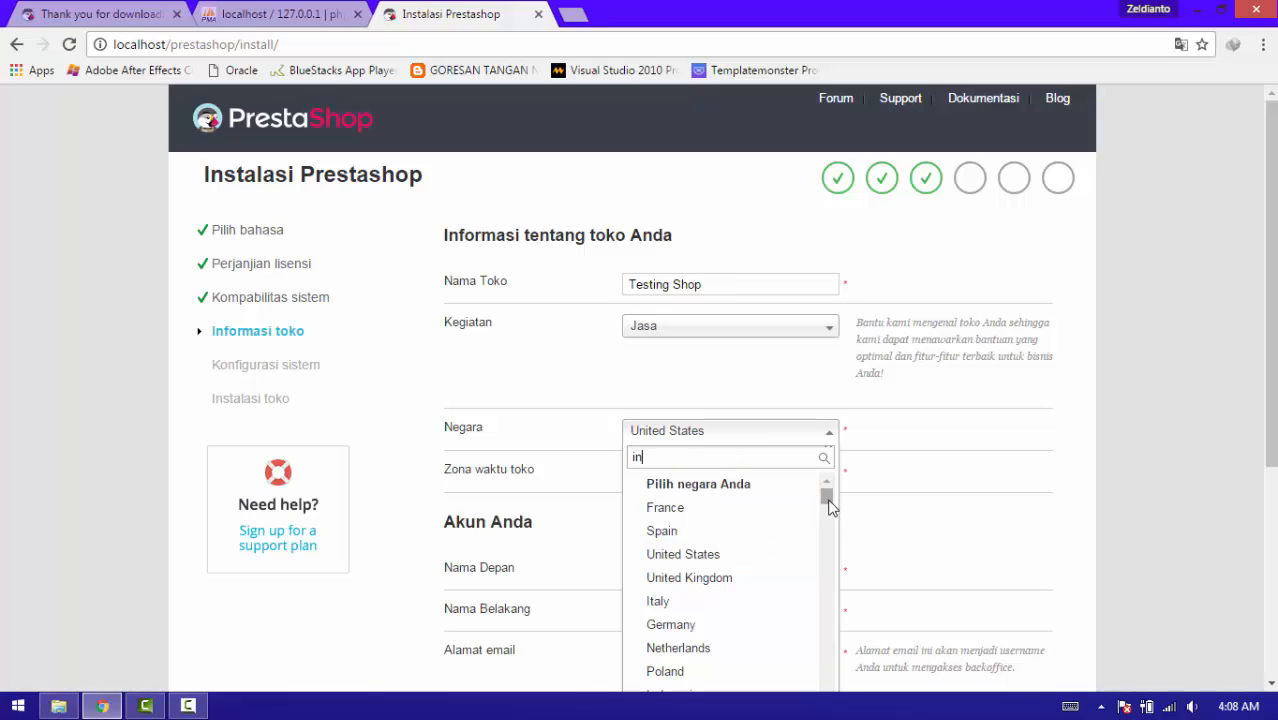
{"action": "key", "text": "Return"}
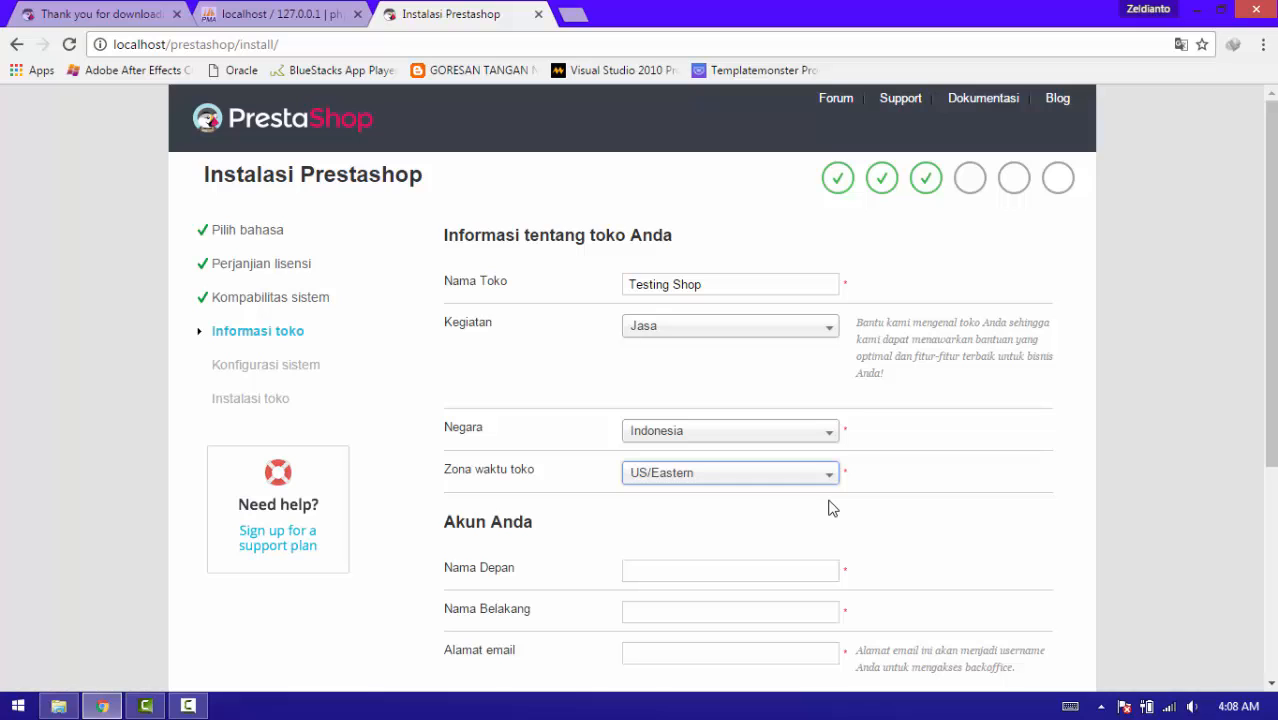
{"action": "type", "text": "in"}
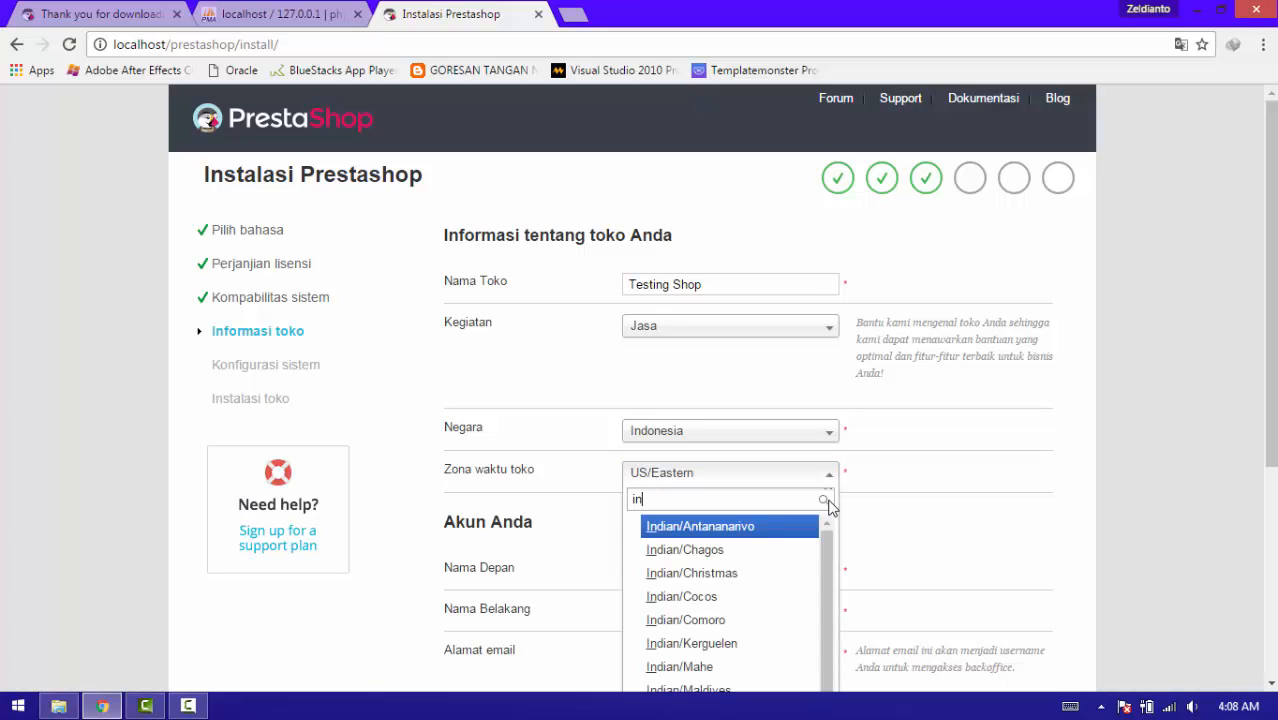
{"action": "key", "text": "BackSpace"}
{"action": "key", "text": "BackSpace"}
{"action": "type", "text": "as"}
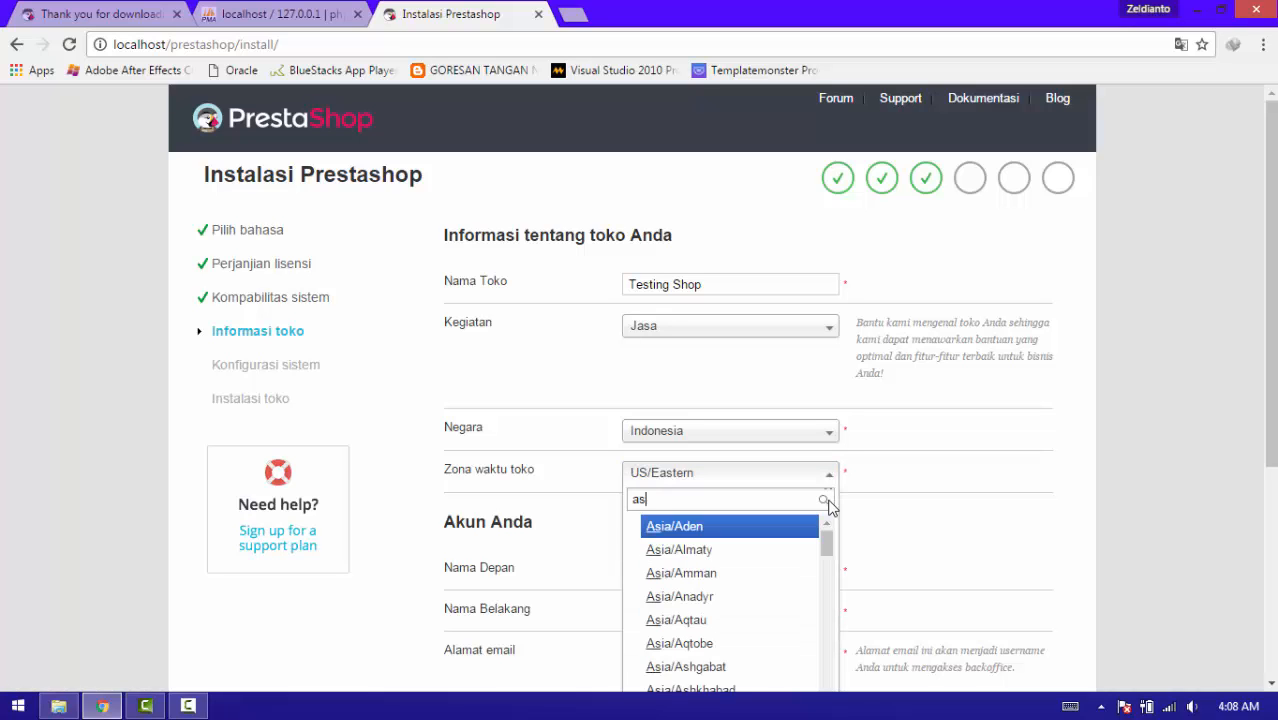
{"action": "type", "text": "ia/jaka"}
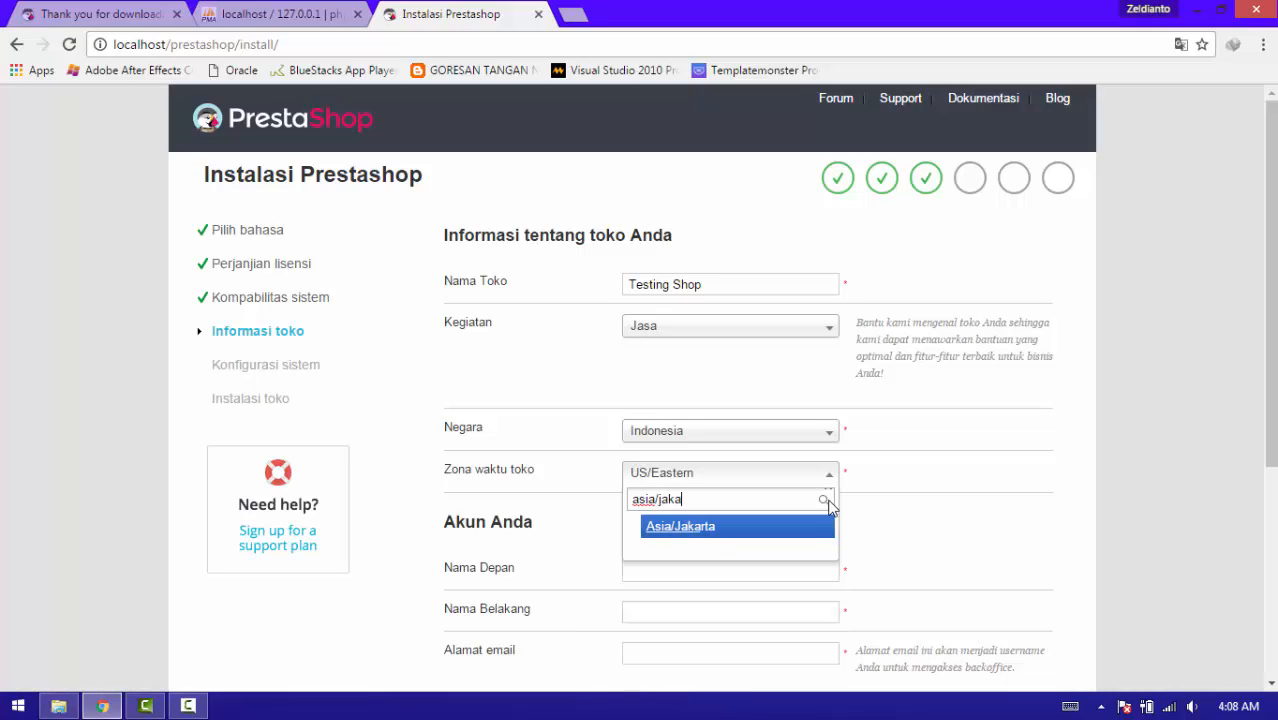
{"action": "key", "text": "Tab"}
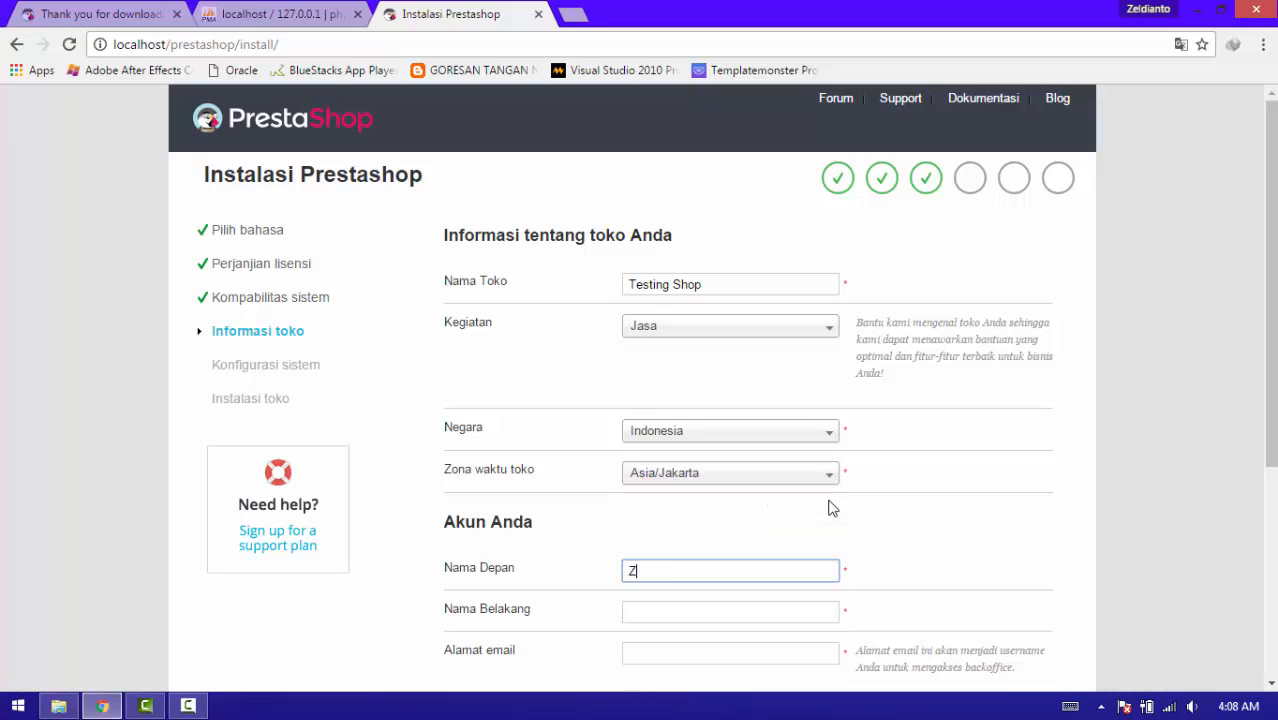
Enter the shop owner's first name, last name and e-mail address in the installer.
{"action": "key", "text": "Tab"}
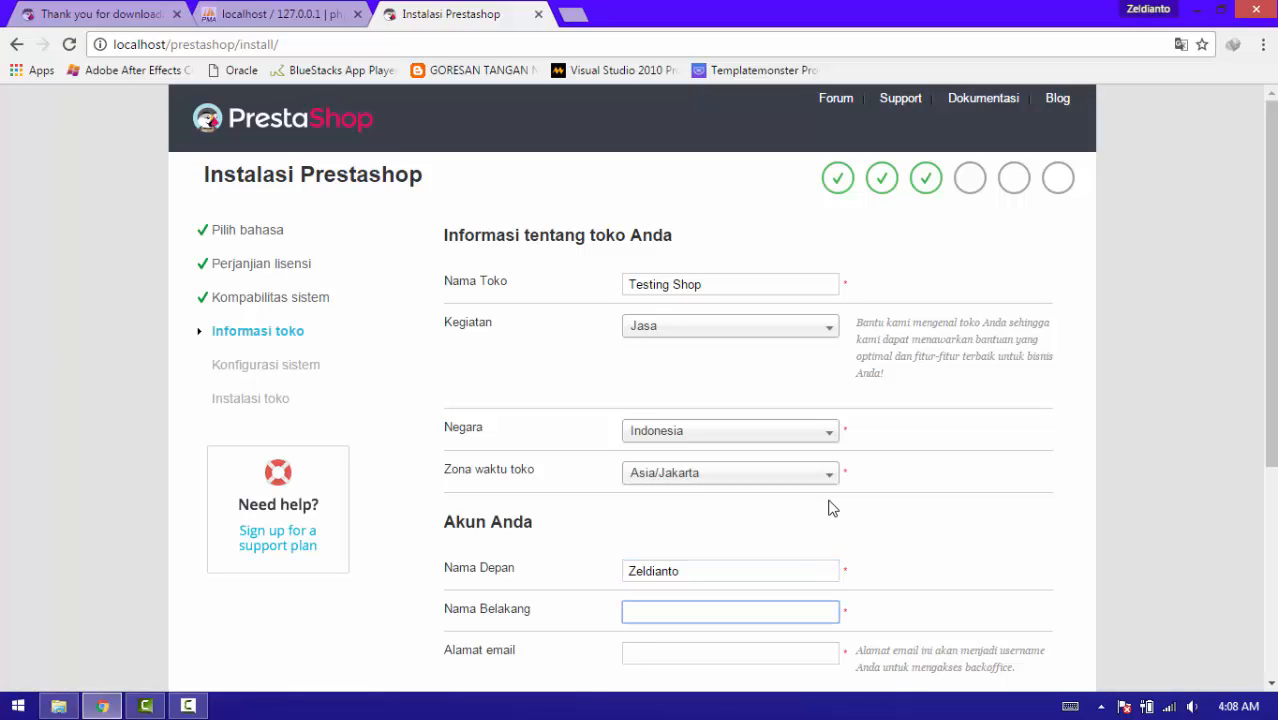
{"action": "key", "text": "Tab"}
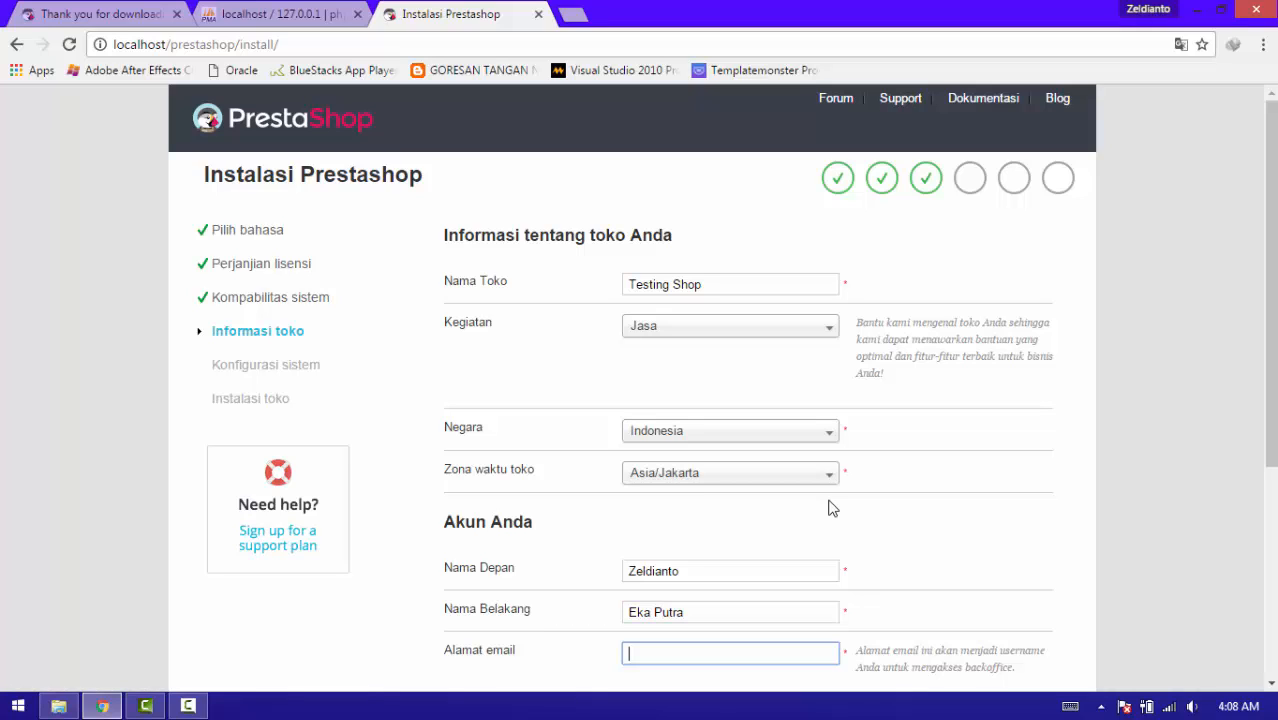
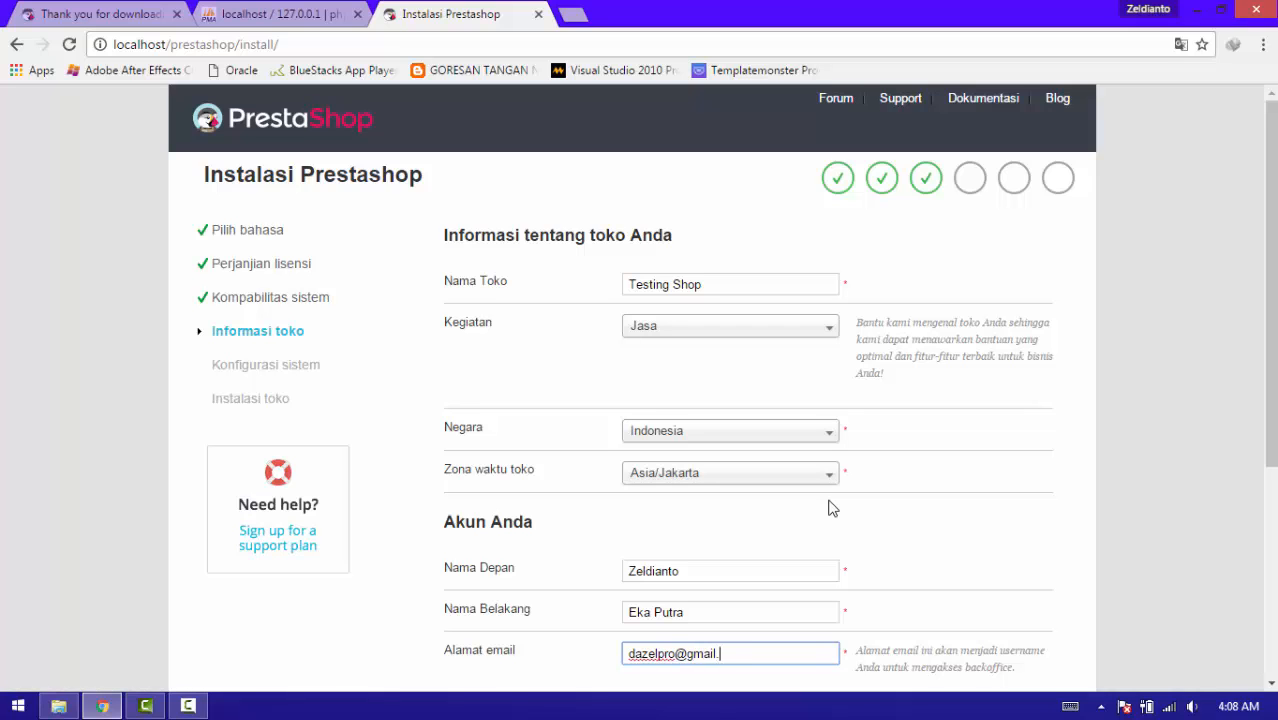
Type a store password and its confirmation, then submit the account form.
{"action": "key", "text": "Tab"}
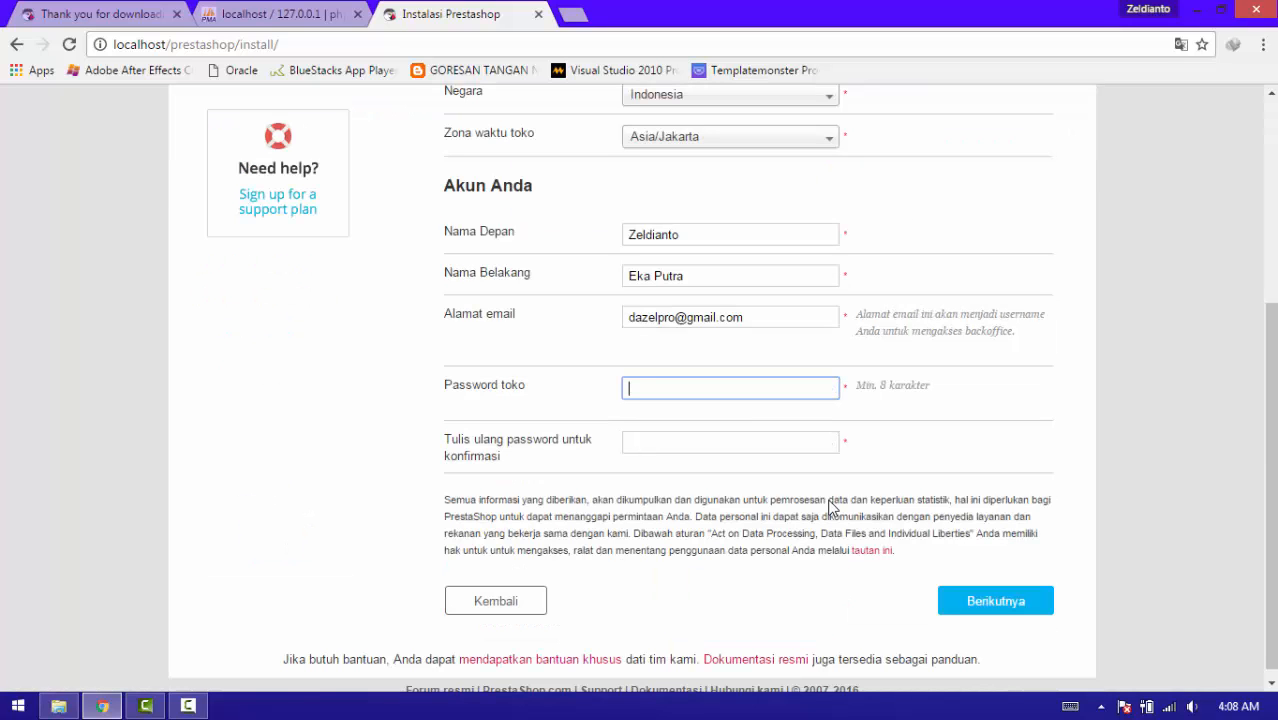
{"action": "type", "text": "••••"}
{"action": "key", "text": "BackSpace"}
{"action": "key", "text": "BackSpace"}
{"action": "key", "text": "BackSpace"}
{"action": "key", "text": "BackSpace"}
{"action": "type", "text": "•••"}
{"action": "key", "text": "BackSpace"}
{"action": "key", "text": "BackSpace"}
{"action": "key", "text": "BackSpace"}
{"action": "type", "text": "•••"}
{"action": "key", "text": "Tab"}
{"action": "type", "text": "•••"}
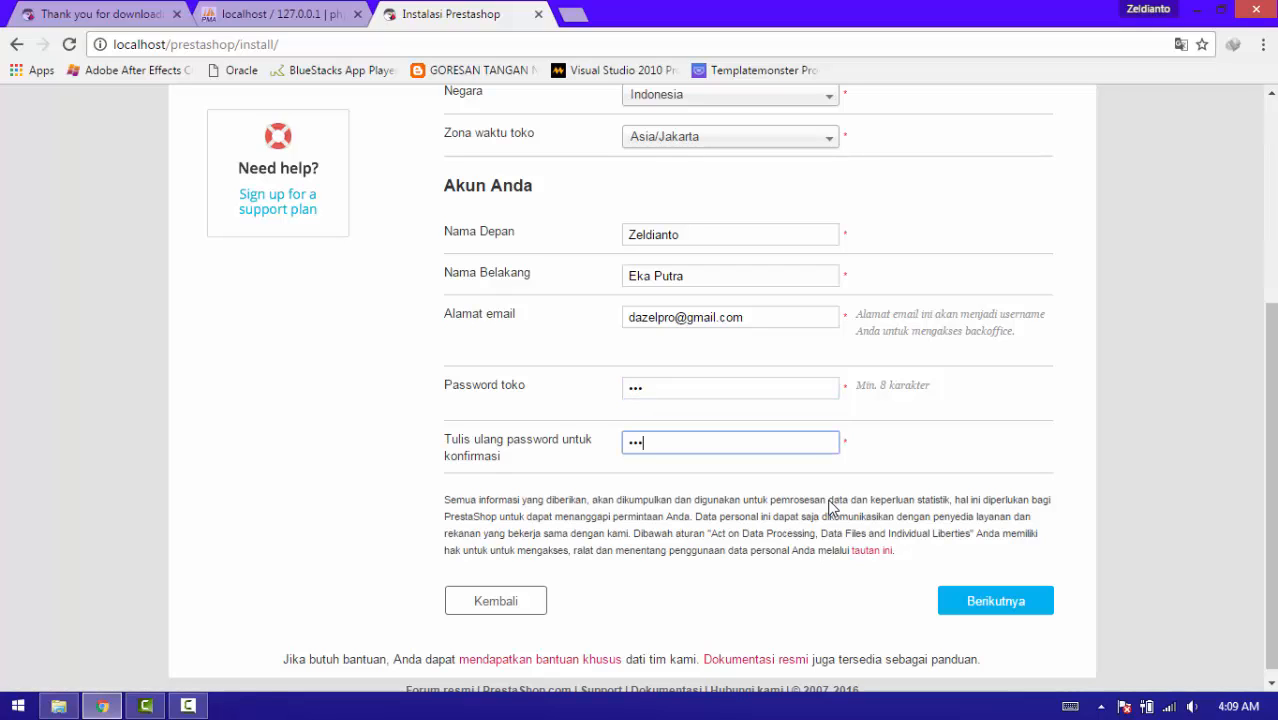
{"action": "left_click", "coordinate": [990, 602]}
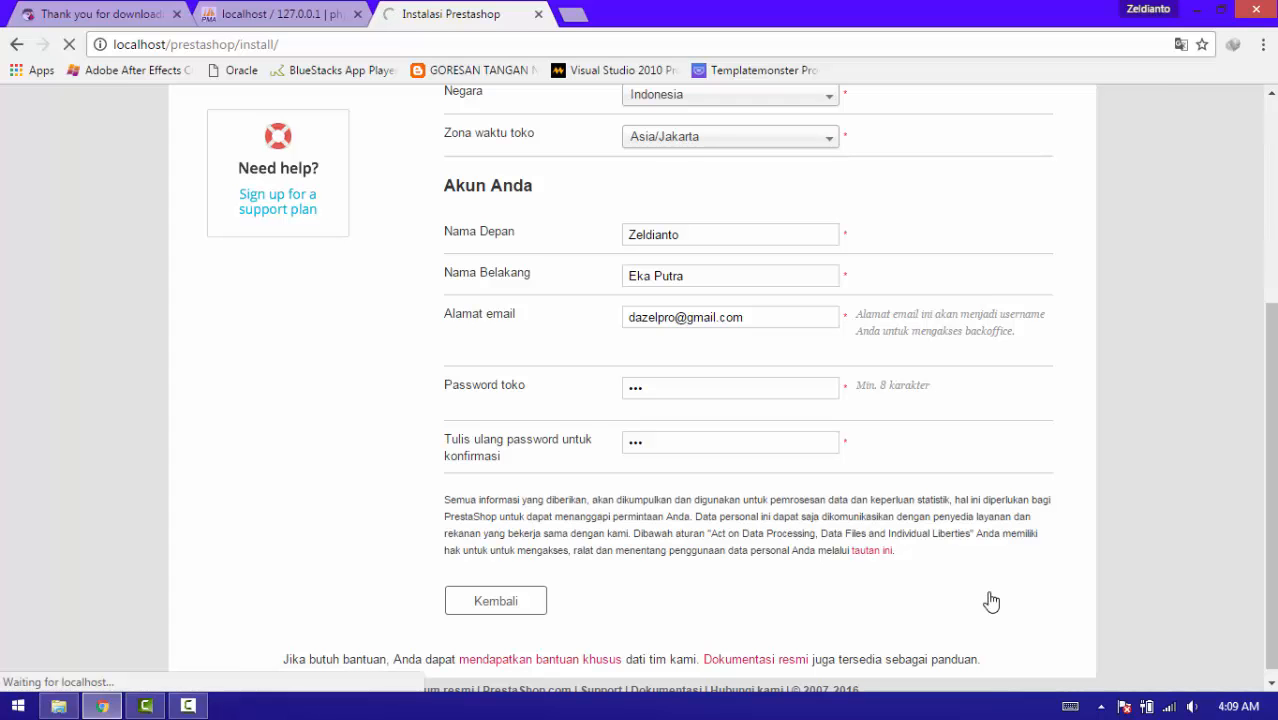
Replace the too-short store password with an eight-character one and re-enter the confirmation.
{"action": "left_click_drag", "start_coordinate": [1268, 399], "coordinate": [1268, 438]}
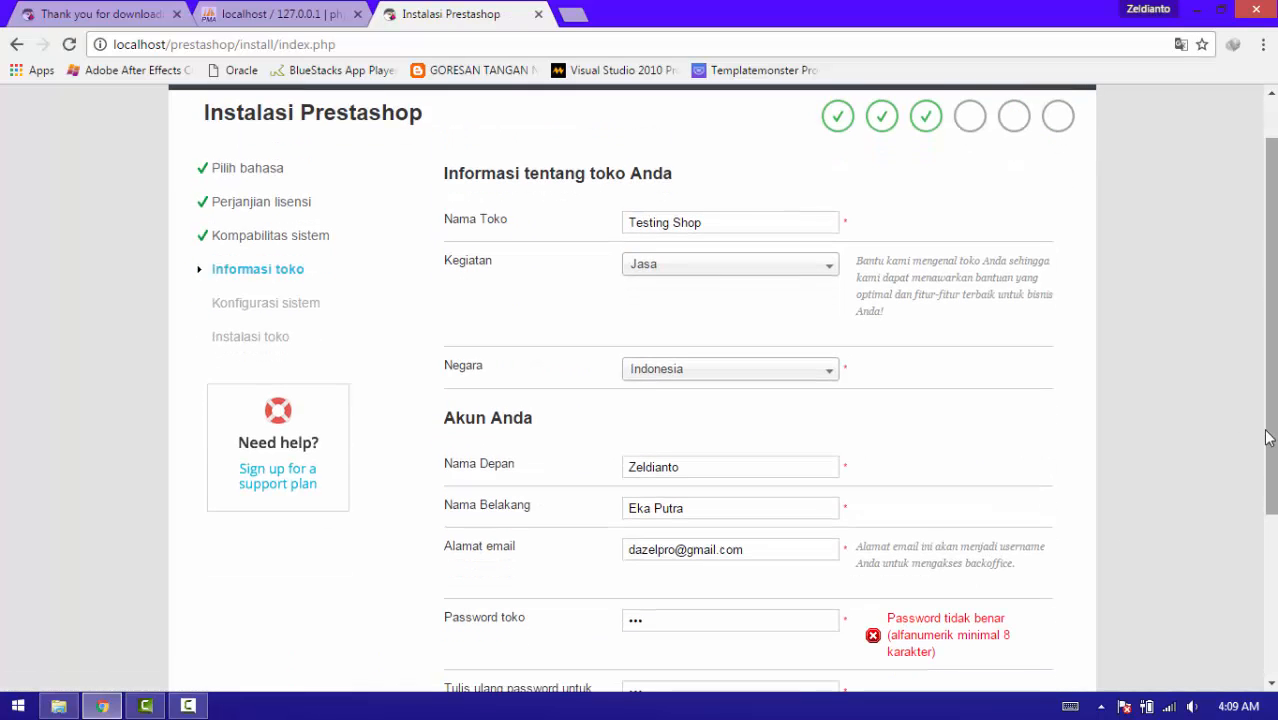
{"action": "scroll", "coordinate": [1000, 490], "scroll_direction": "down", "scroll_amount": 3}
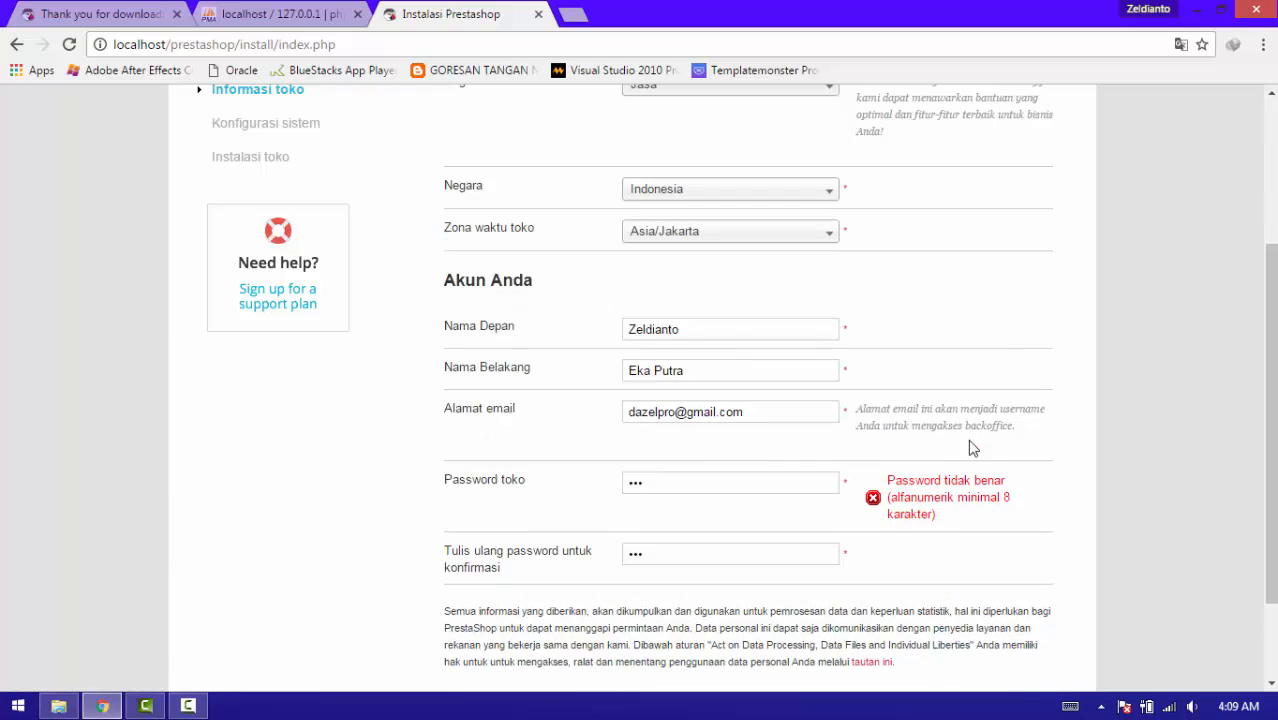
{"action": "left_click_drag", "start_coordinate": [742, 483], "coordinate": [593, 499]}
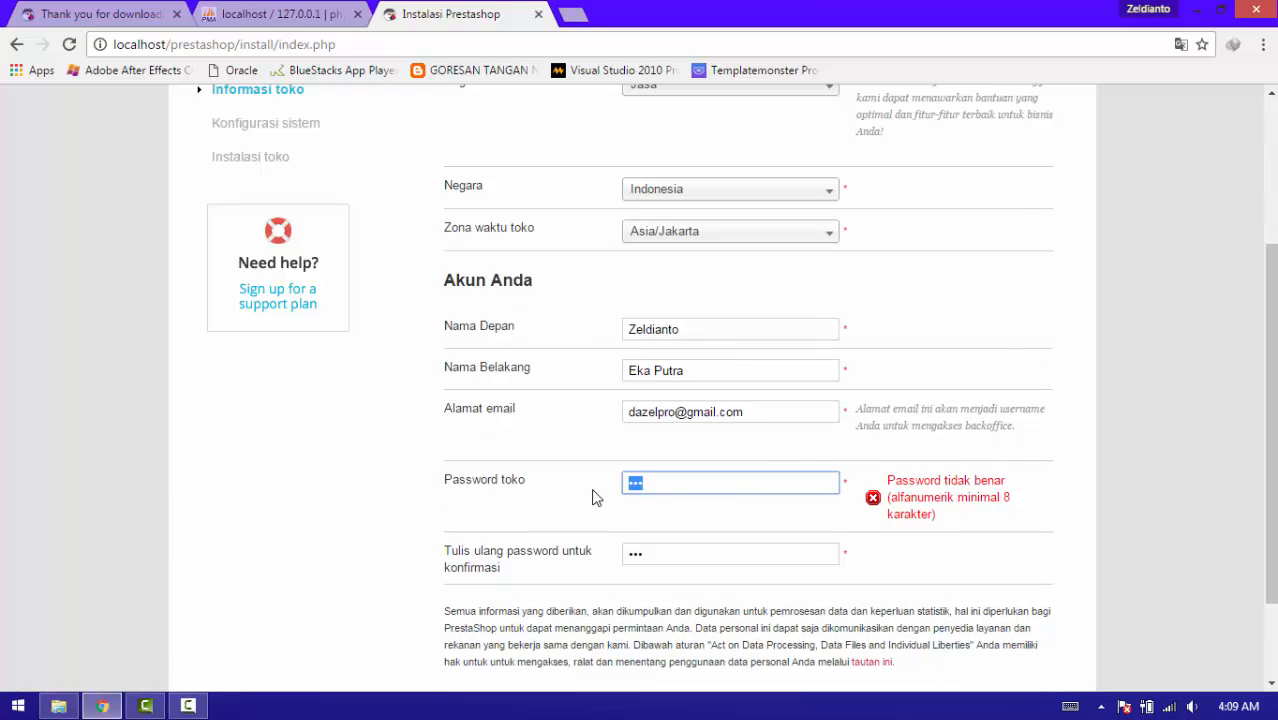
{"action": "type", "text": "••••••••"}
{"action": "key", "text": "Tab"}
{"action": "type", "text": "••••••••"}
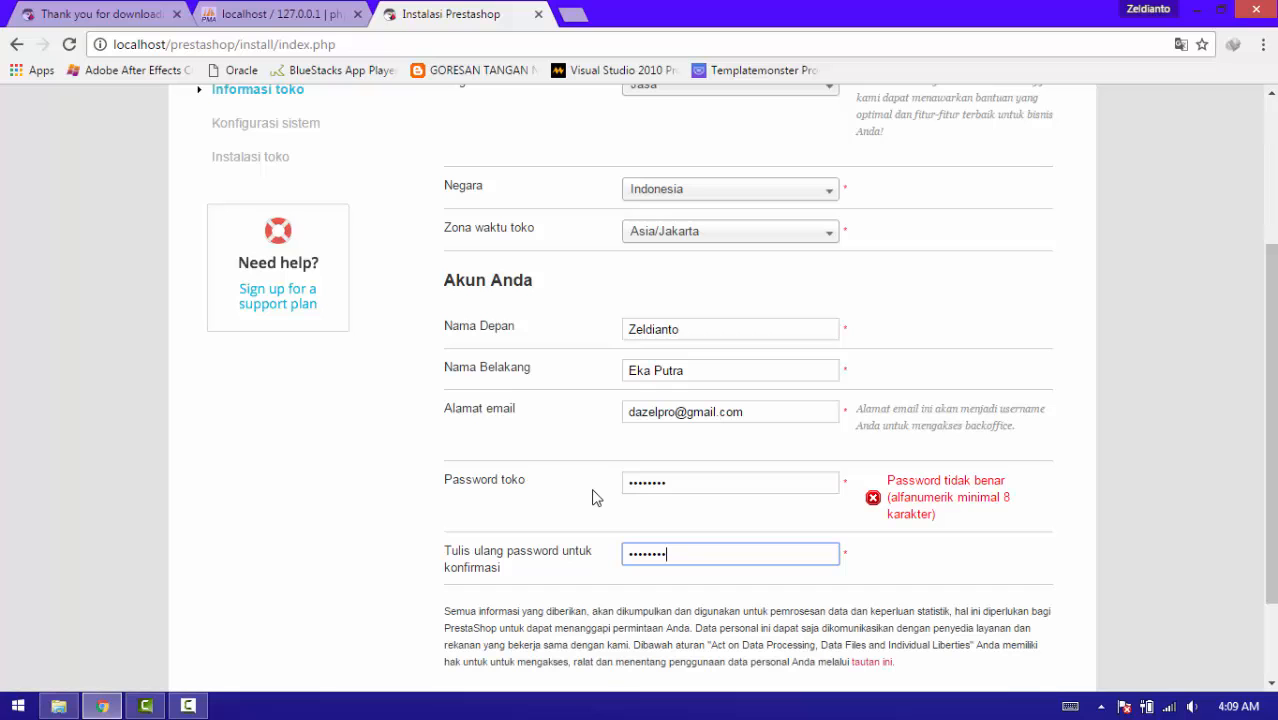
{"action": "scroll", "coordinate": [1179, 528], "scroll_direction": "down", "scroll_amount": 2}
Test the connection to the prestashop database on localhost, then start the store installation.
{"action": "left_click", "coordinate": [1015, 590]}
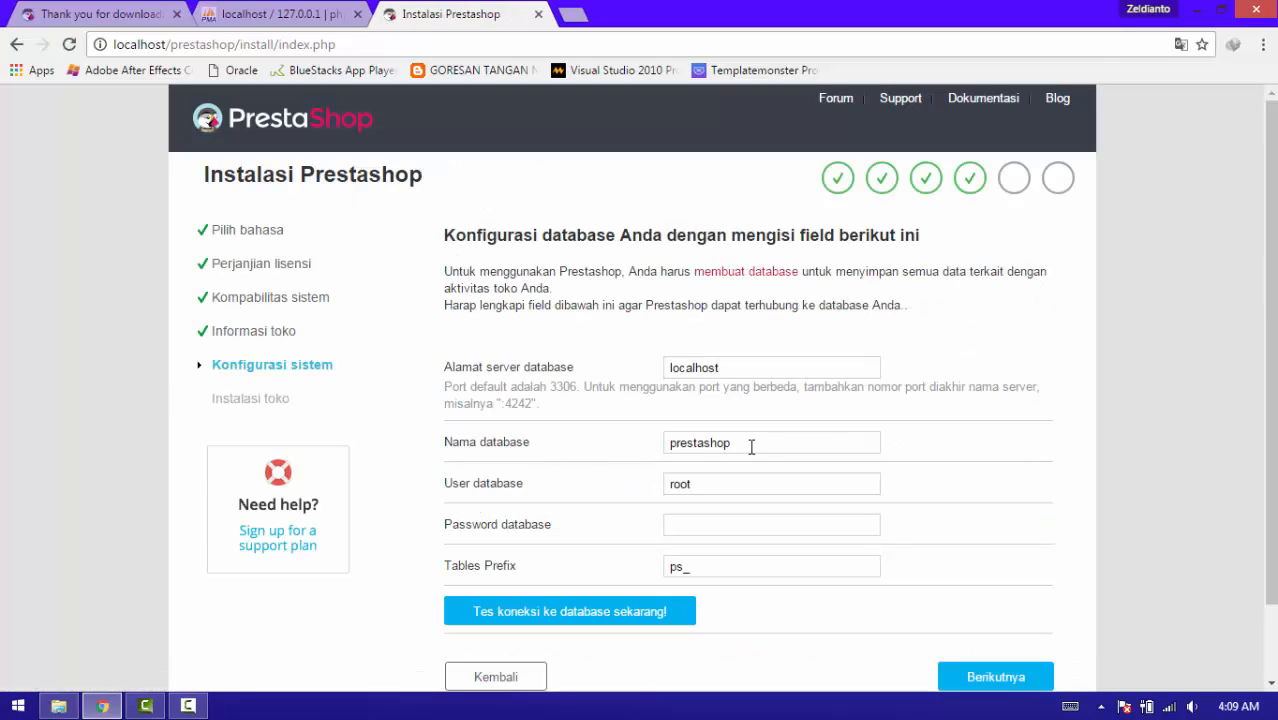
{"action": "left_click_drag", "start_coordinate": [751, 447], "coordinate": [600, 450]}
{"action": "left_click", "coordinate": [546, 622]}
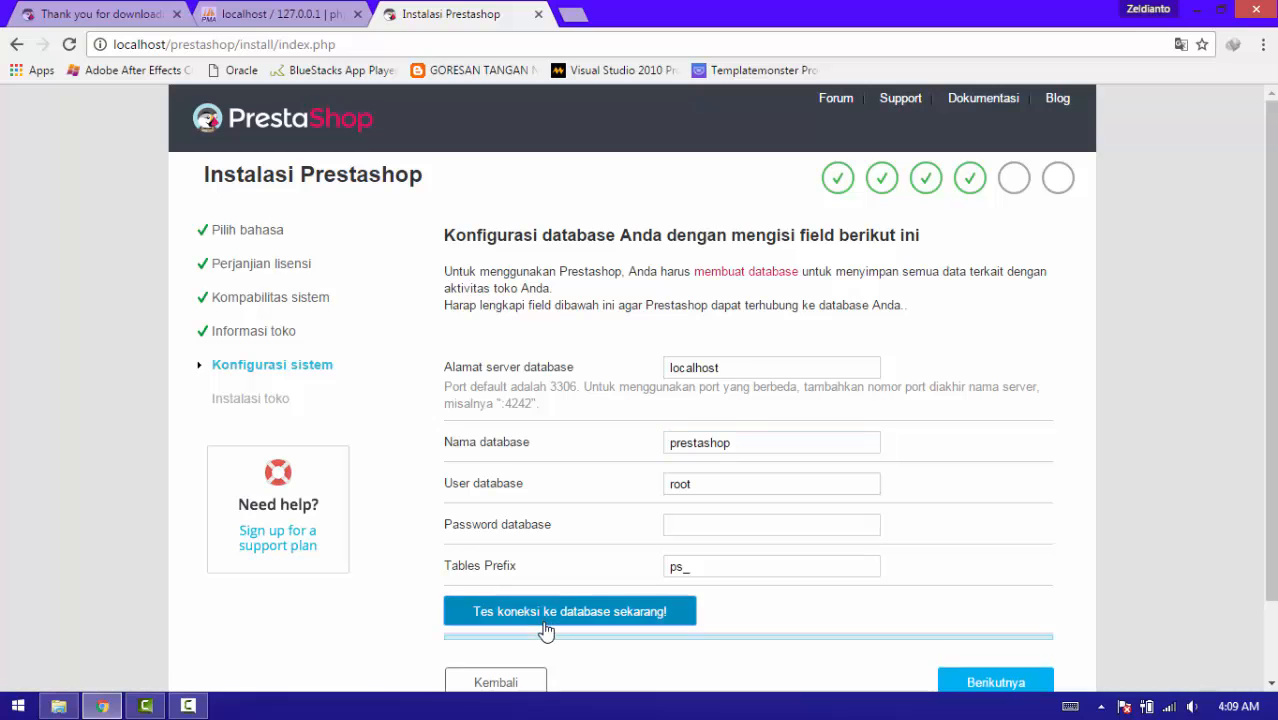
{"action": "scroll", "coordinate": [1056, 355], "scroll_direction": "down", "scroll_amount": 2}
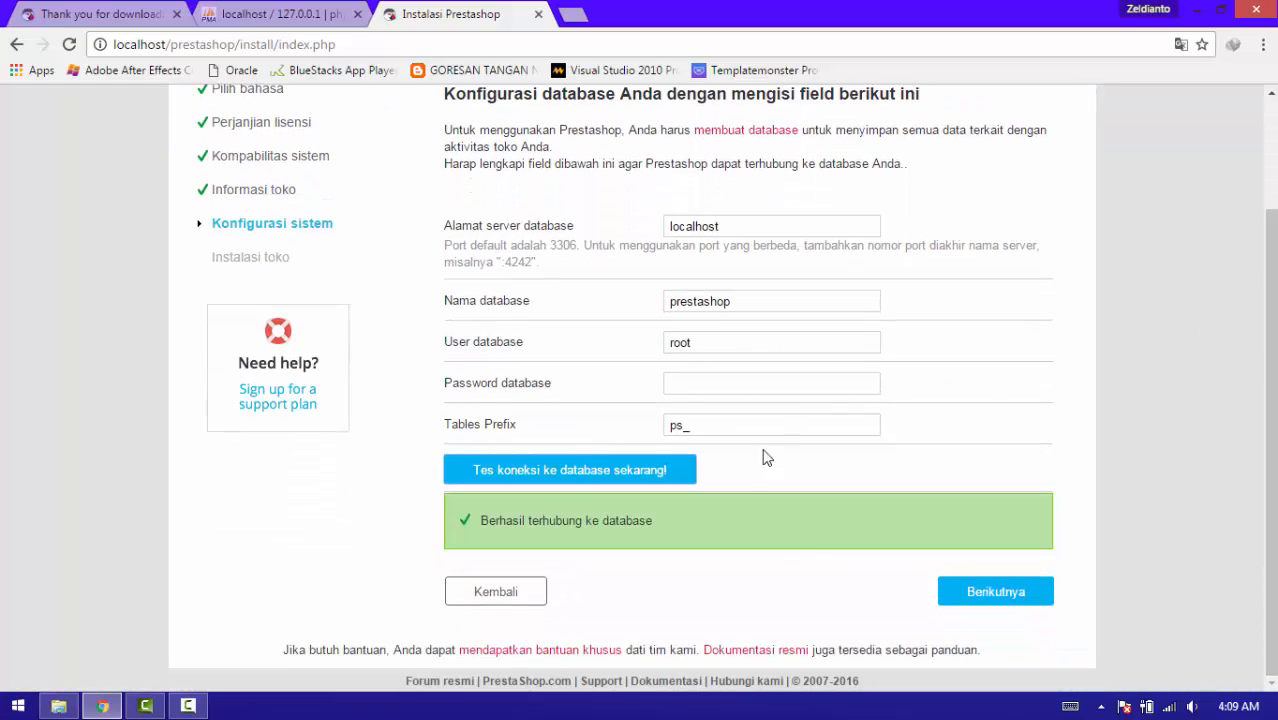
{"action": "left_click", "coordinate": [970, 591]}
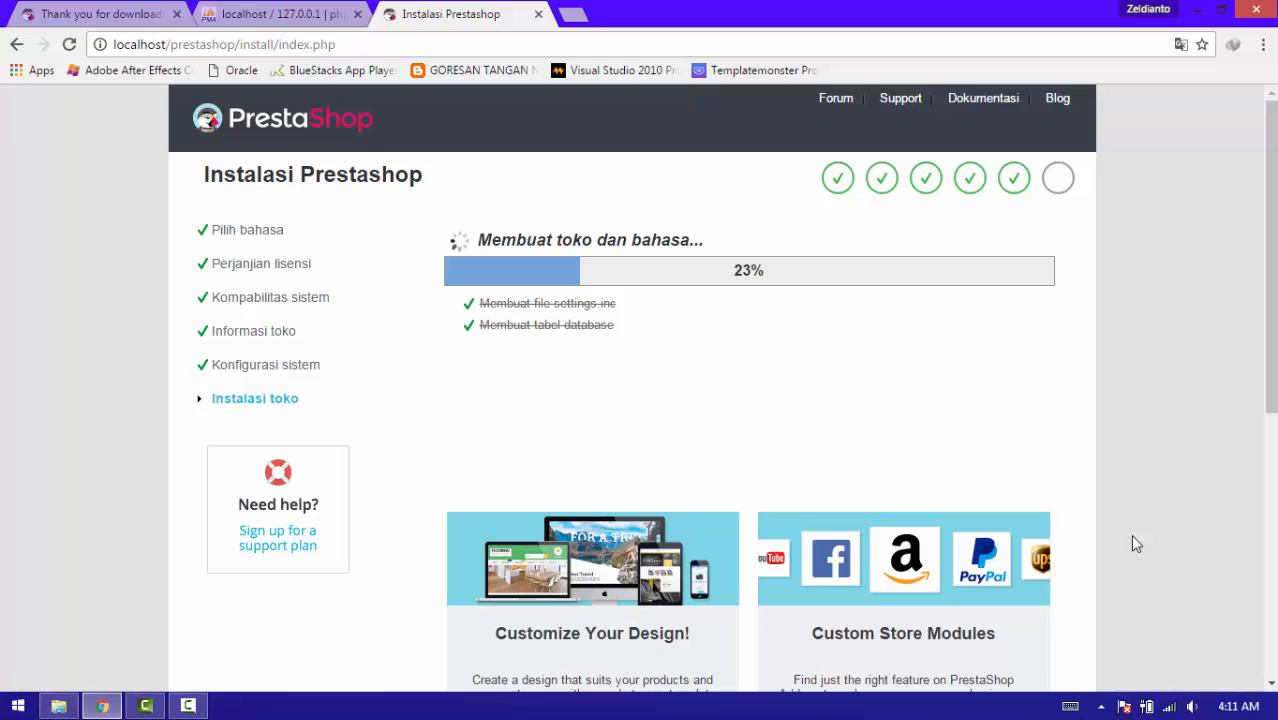
Close the File Explorer window from the taskbar while the installation runs.
{"action": "right_click", "coordinate": [60, 706]}
{"action": "left_click", "coordinate": [68, 675]}
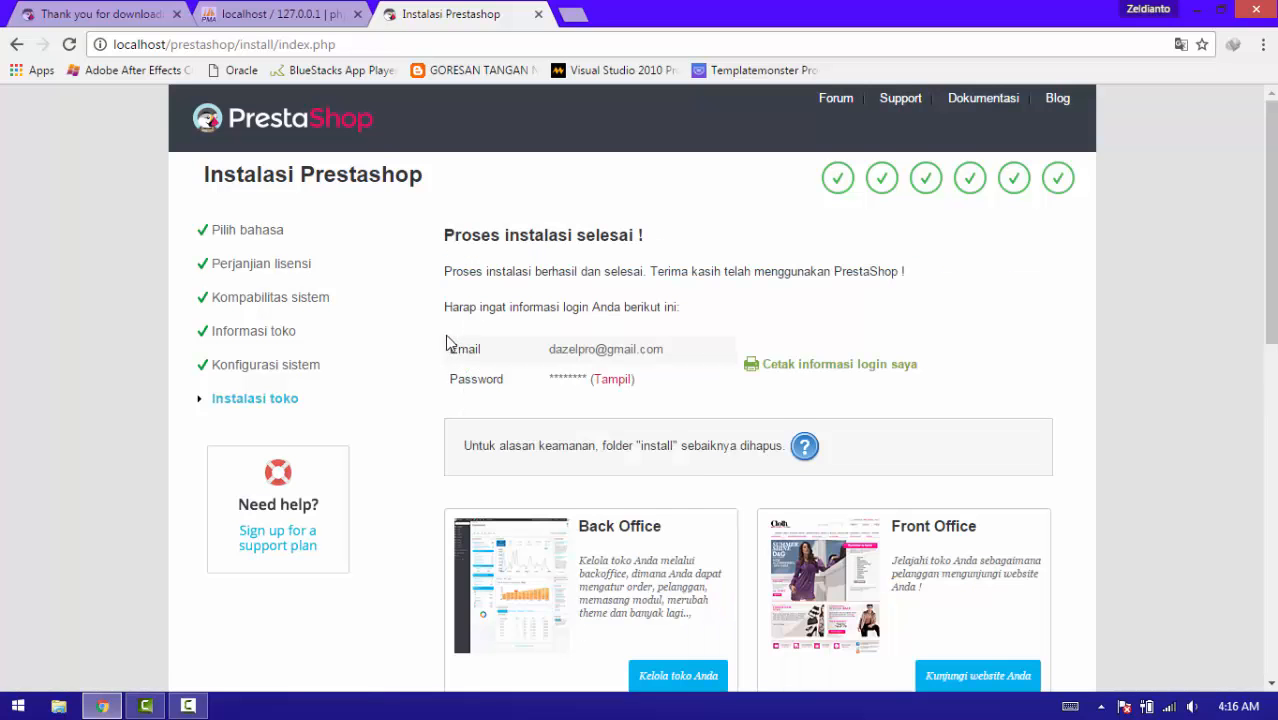
In a new File Explorer window, go to C:\xampp\htdocs\prestashop and delete the install folder.
{"action": "key", "text": "super+e"}
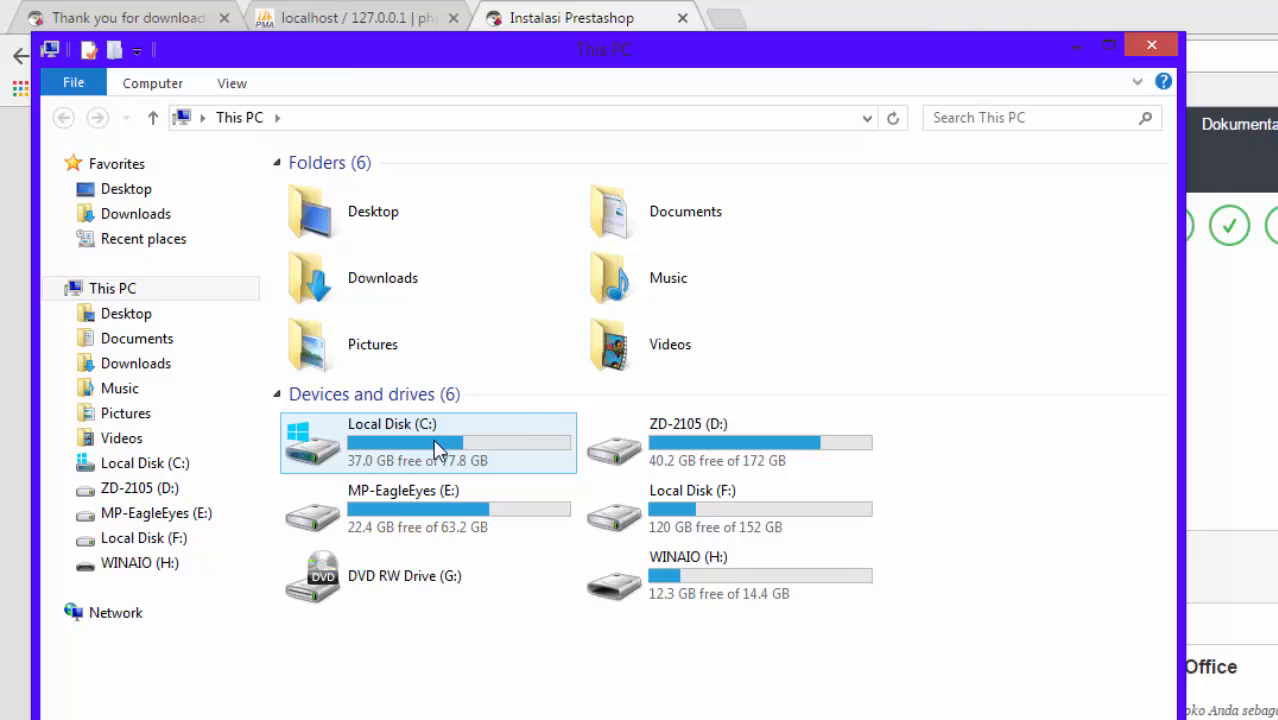
{"action": "double_click", "coordinate": [437, 450]}
{"action": "double_click", "coordinate": [419, 405]}
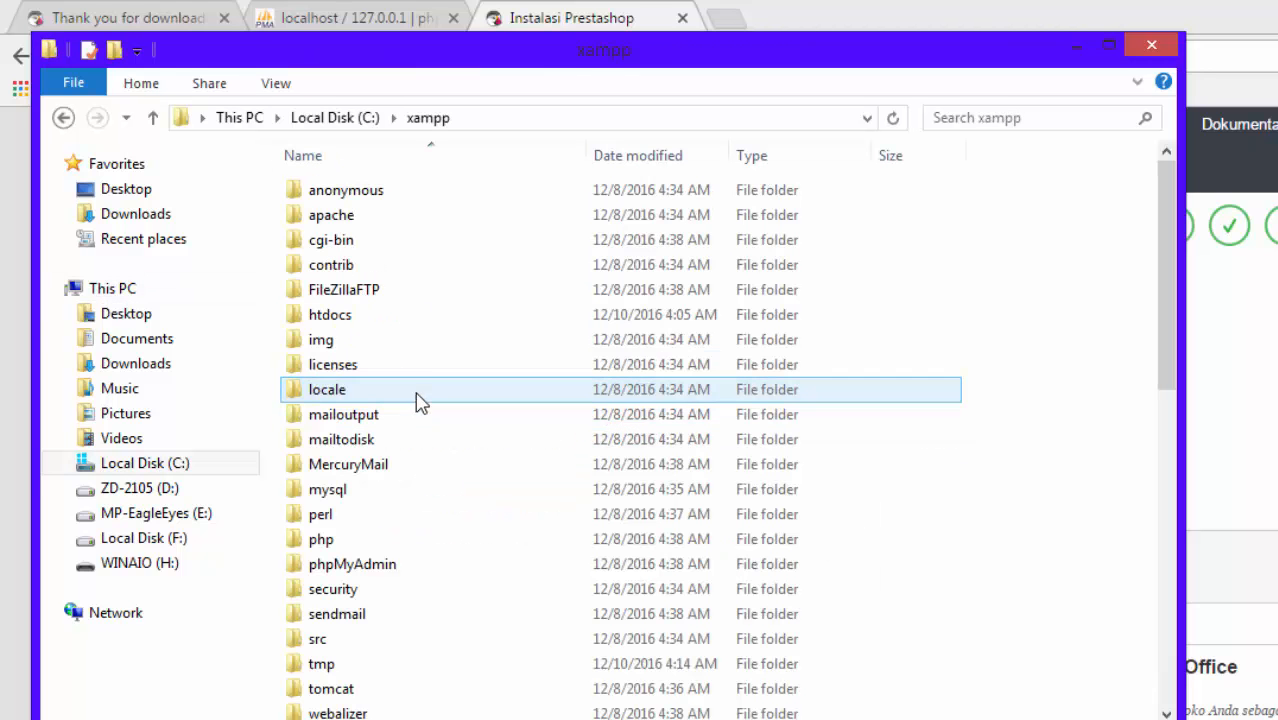
{"action": "double_click", "coordinate": [496, 320]}
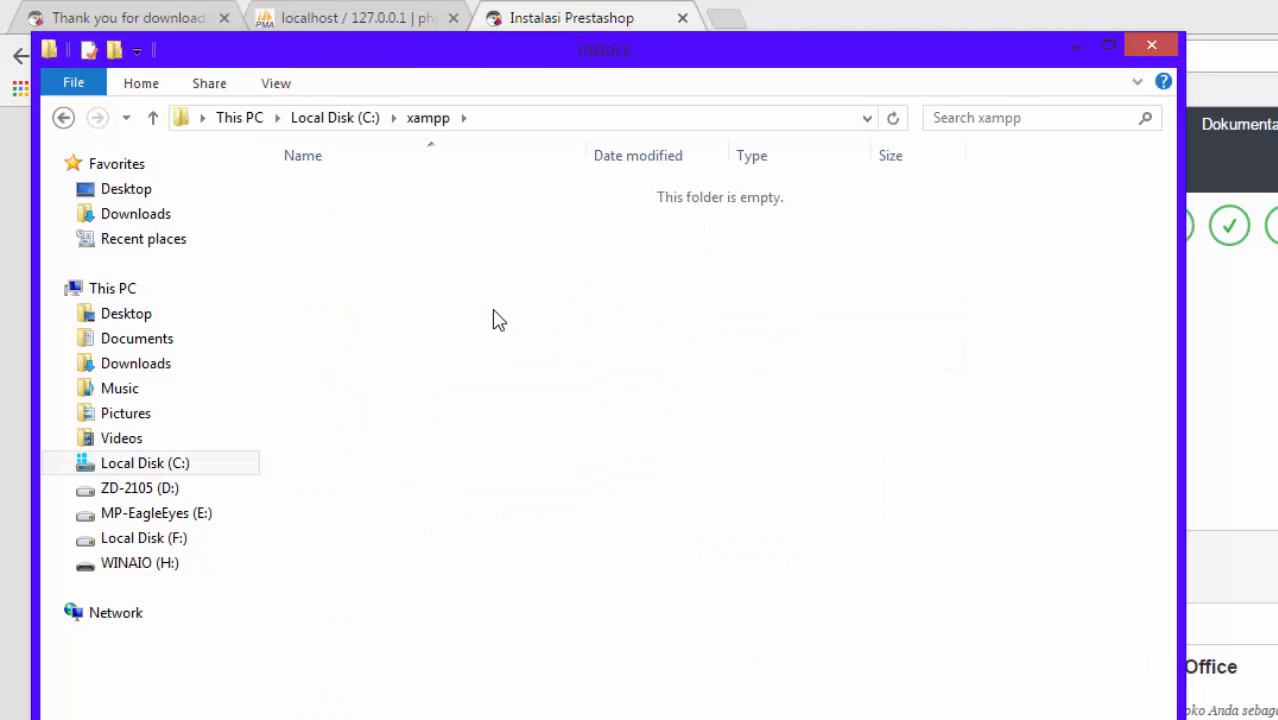
{"action": "double_click", "coordinate": [612, 326]}
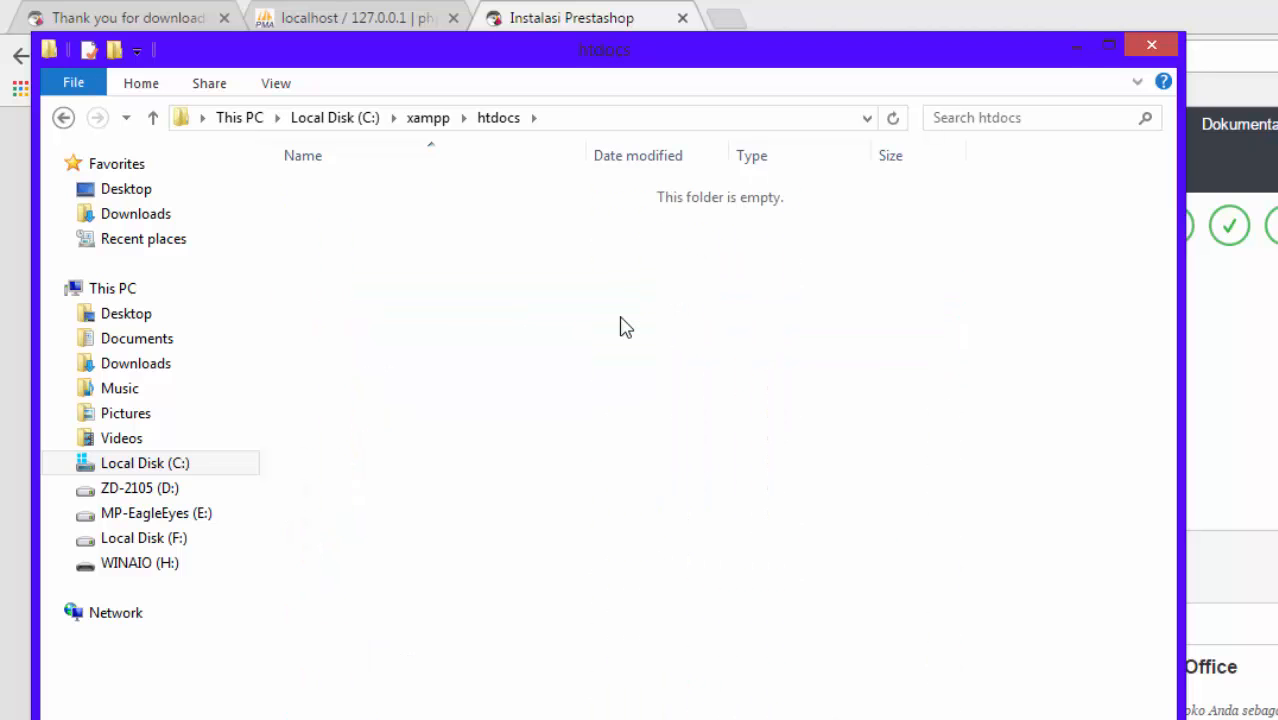
{"action": "right_click", "coordinate": [612, 372]}
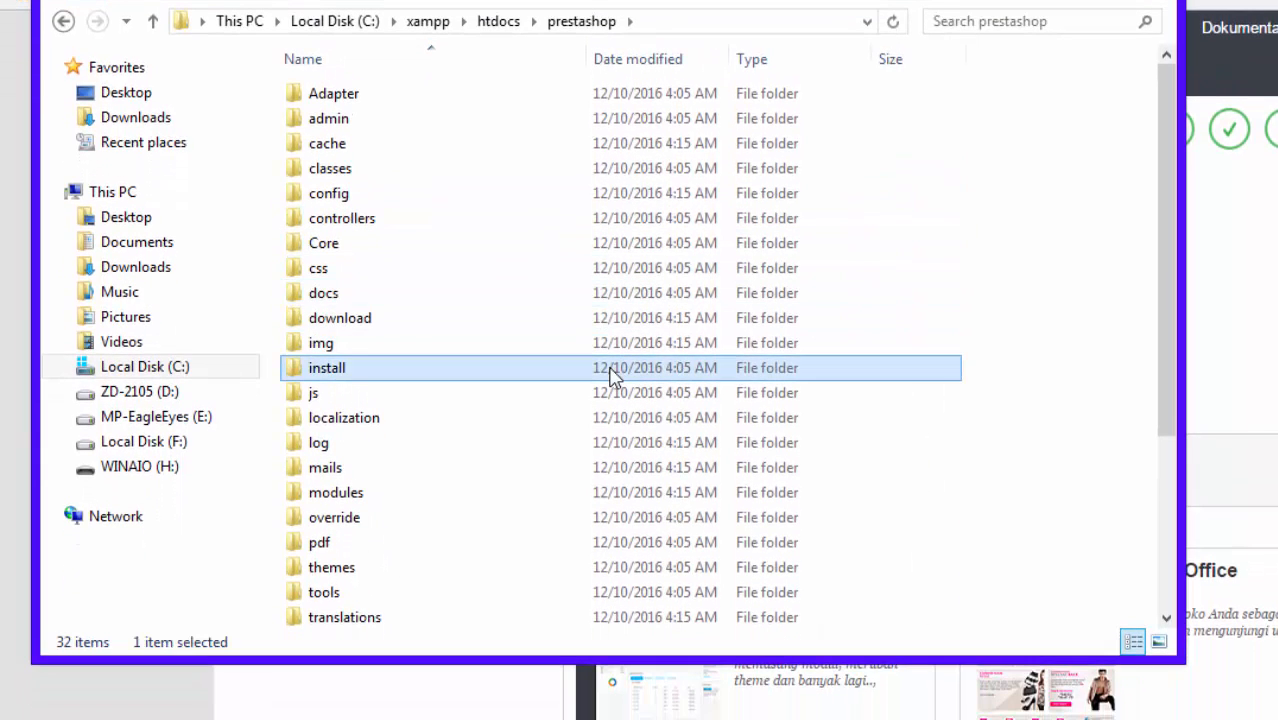
{"action": "left_click", "coordinate": [716, 701]}
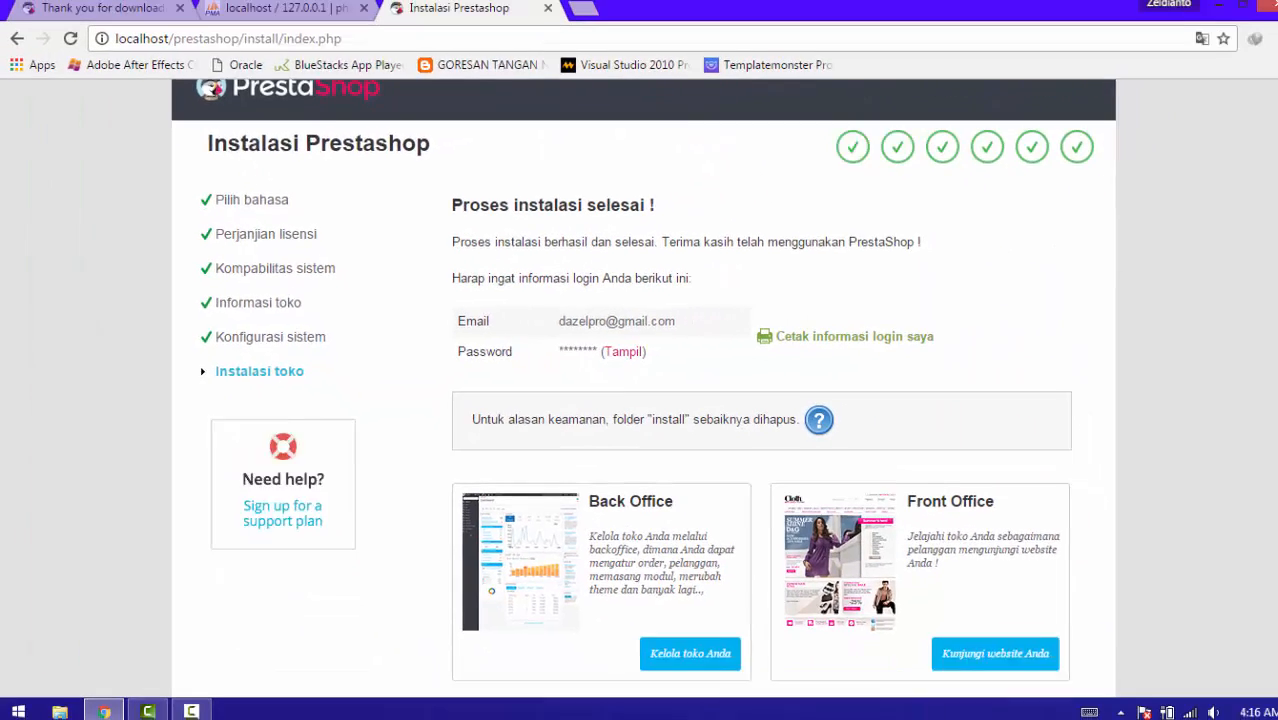
Open the storefront in a new tab, go to T-SHIRTS, then return to the completion page.
{"action": "scroll", "coordinate": [1274, 218], "scroll_direction": "down", "scroll_amount": 1}
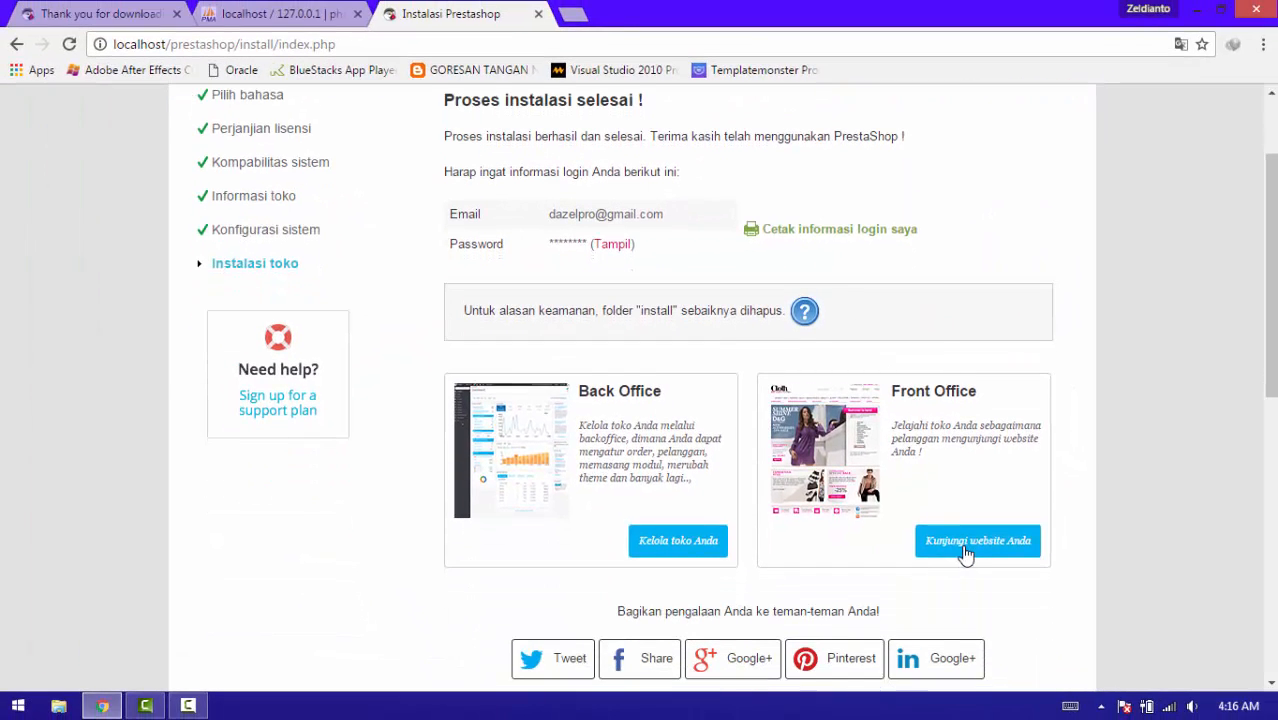
{"action": "left_click", "coordinate": [965, 552]}
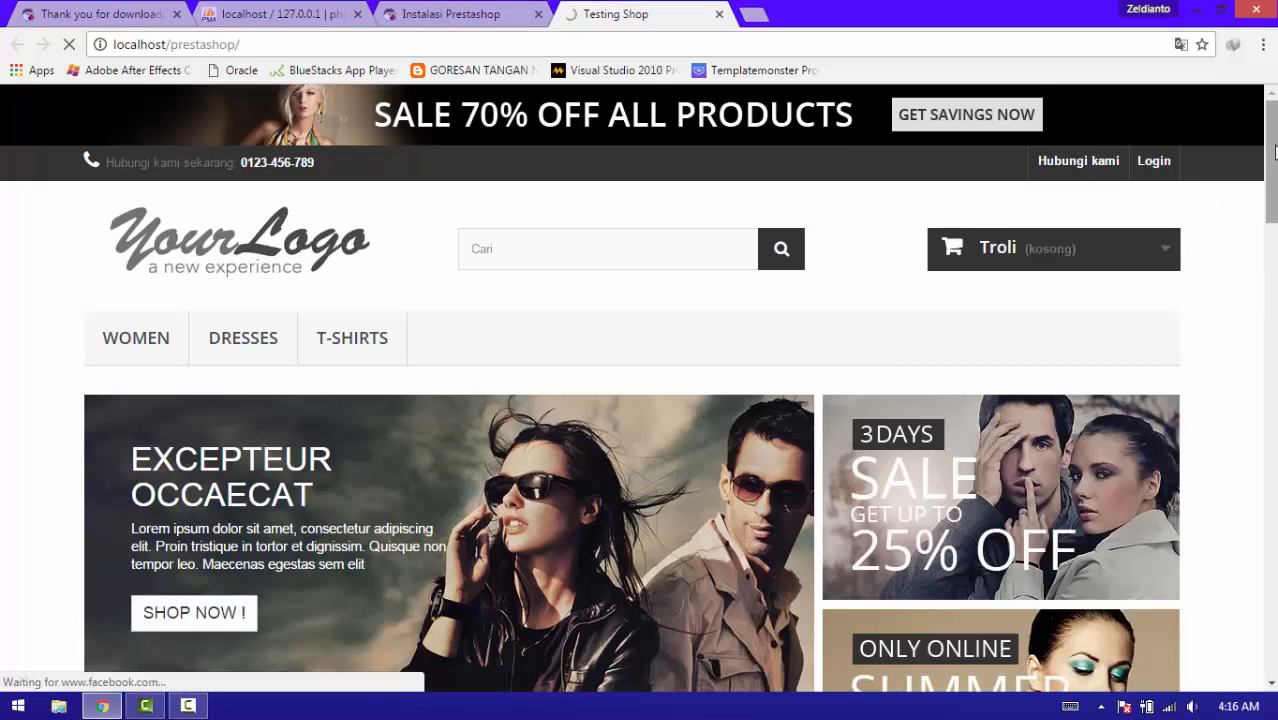
{"action": "scroll", "coordinate": [1273, 160], "scroll_direction": "down", "scroll_amount": 3}
{"action": "scroll", "coordinate": [1273, 297], "scroll_direction": "down", "scroll_amount": 6}
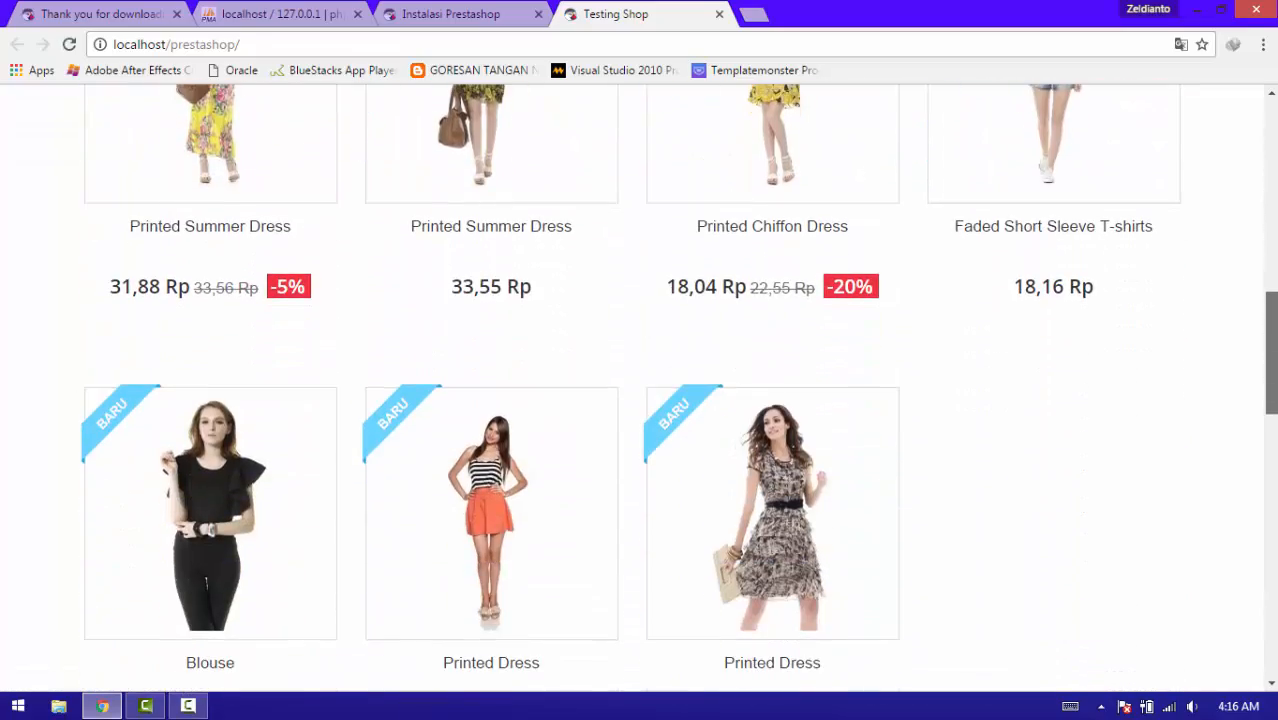
{"action": "scroll", "coordinate": [640, 400], "scroll_direction": "up", "scroll_amount": 8}
{"action": "scroll", "coordinate": [640, 400], "scroll_direction": "down", "scroll_amount": 10}
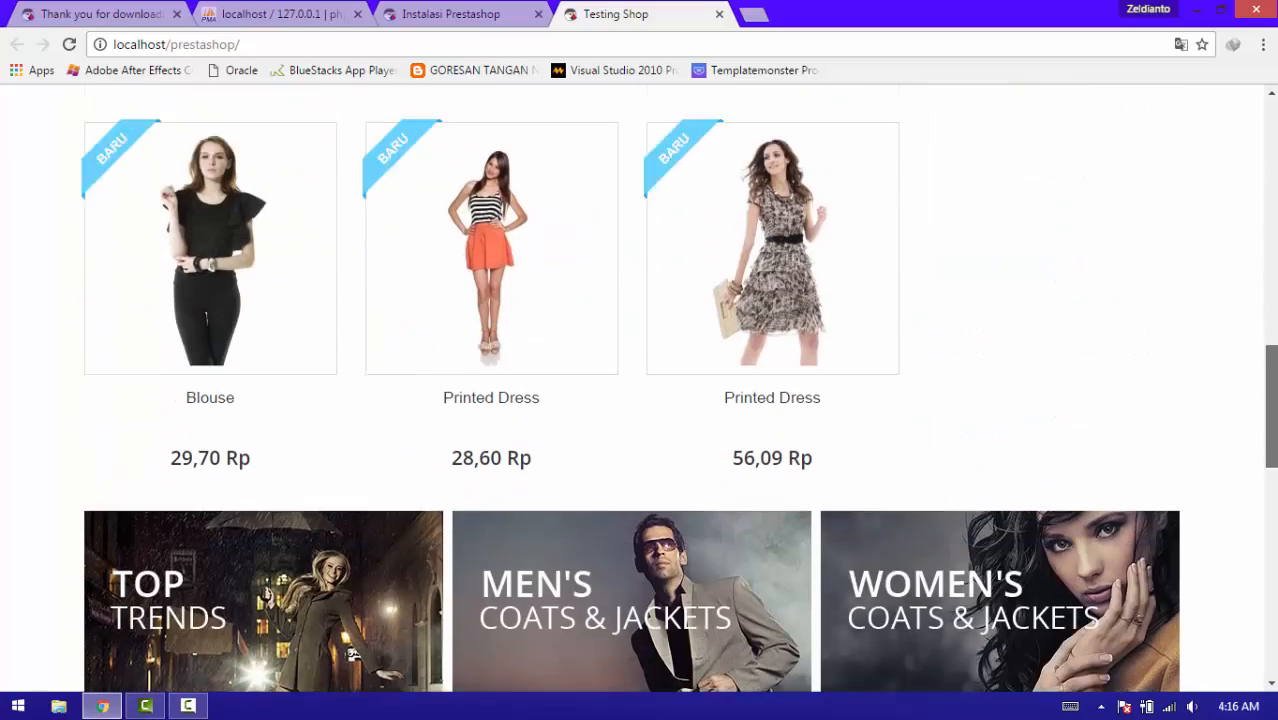
{"action": "scroll", "coordinate": [1246, 220], "scroll_direction": "up", "scroll_amount": 12}
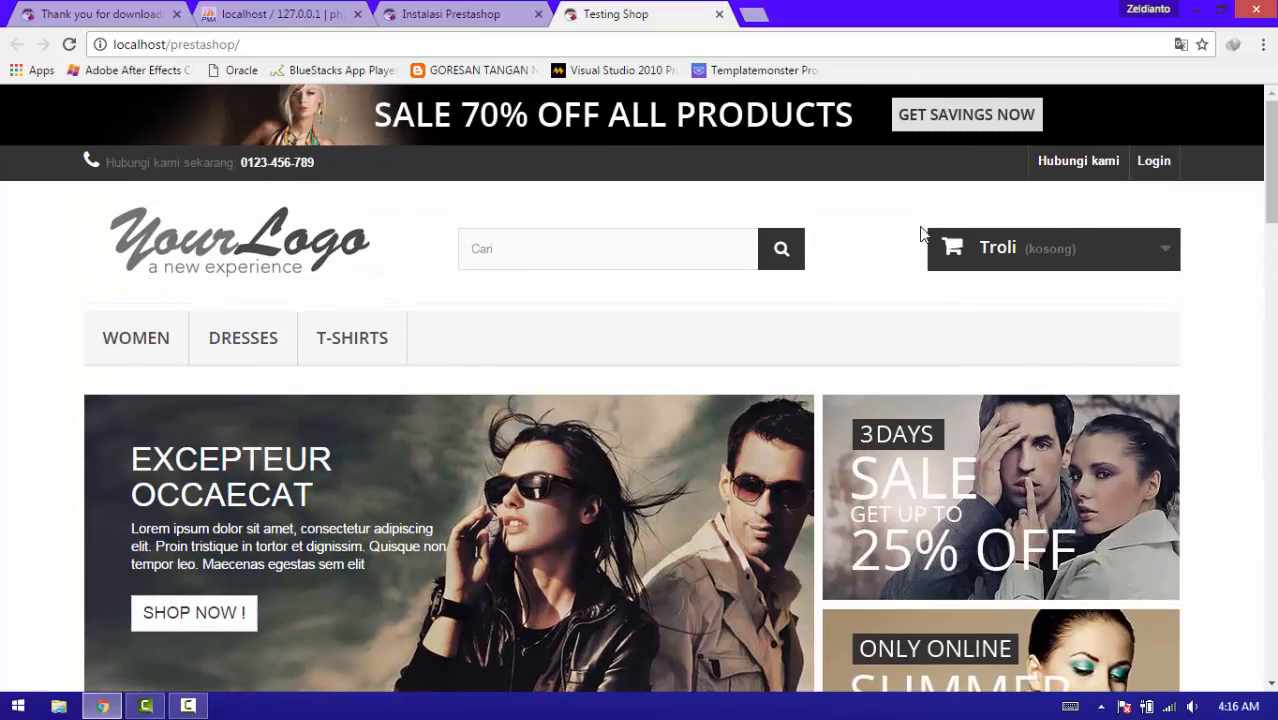
{"action": "left_click", "coordinate": [350, 345]}
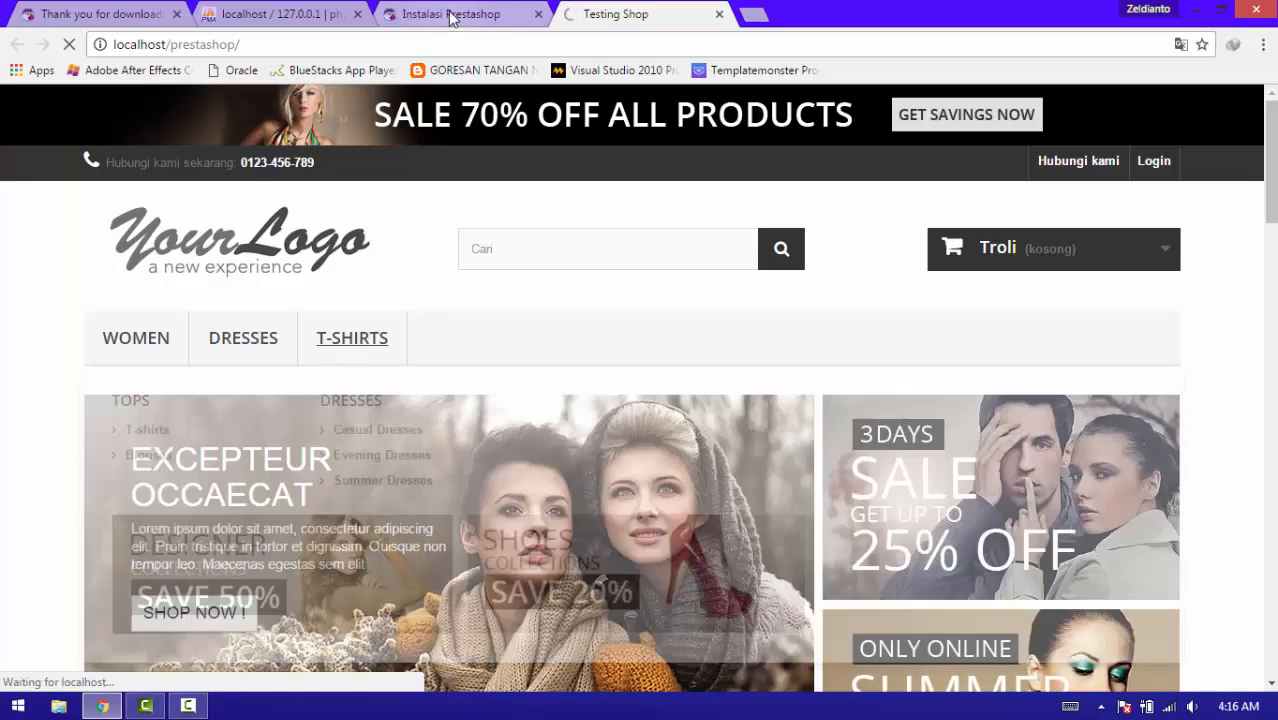
{"action": "left_click", "coordinate": [452, 16]}
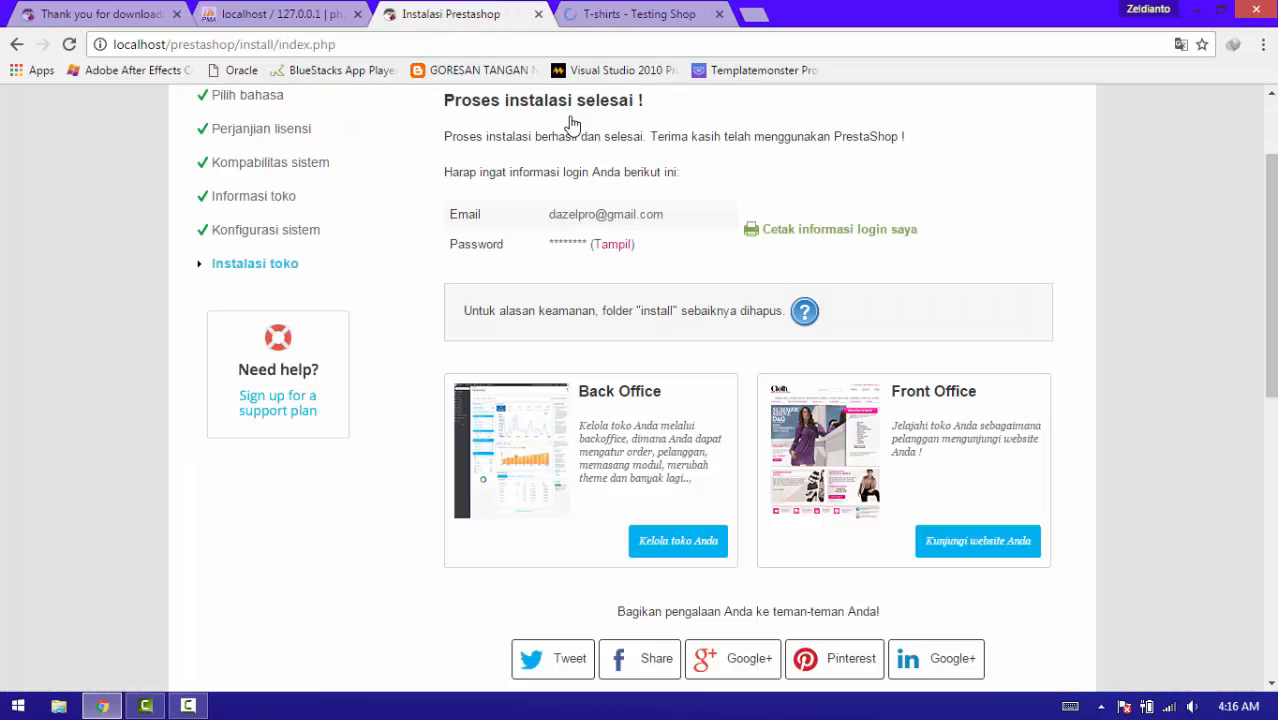
Log in to the back office with the saved admin e-mail, then switch to the T-shirts tab.
{"action": "scroll", "coordinate": [1268, 250], "scroll_direction": "down", "scroll_amount": 2}
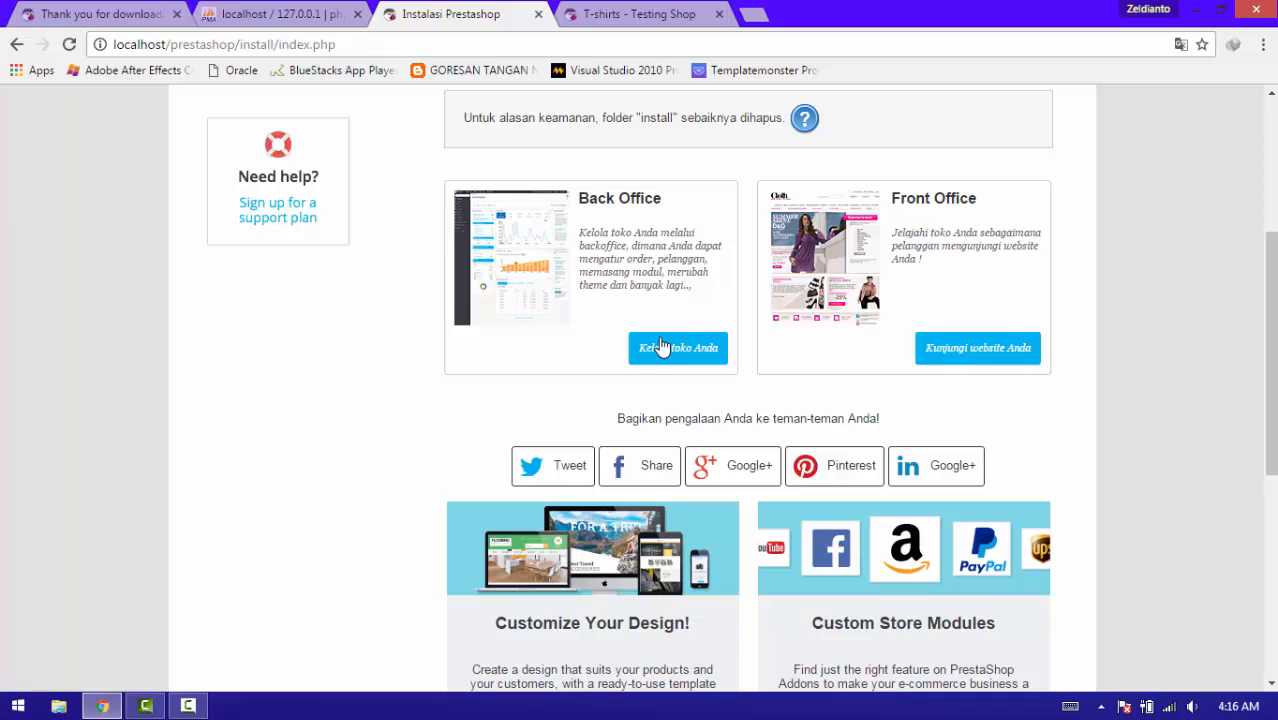
{"action": "left_click", "coordinate": [677, 350]}
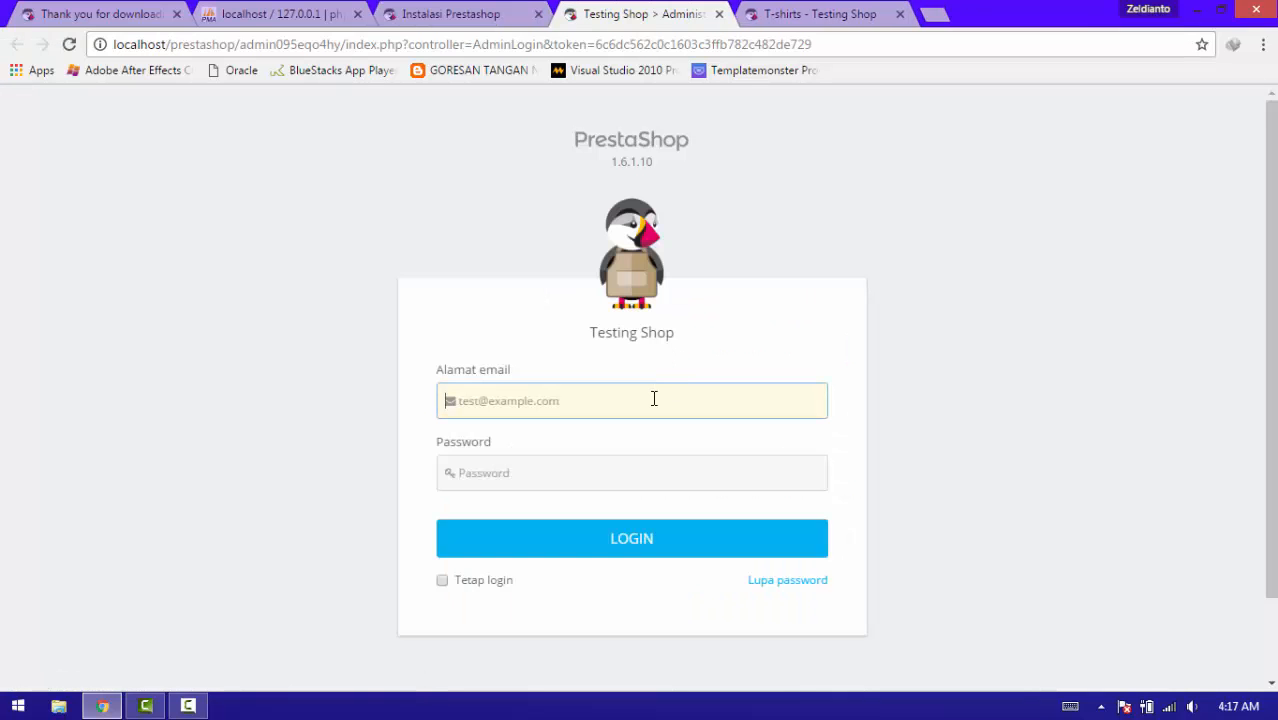
{"action": "left_click", "coordinate": [656, 406]}
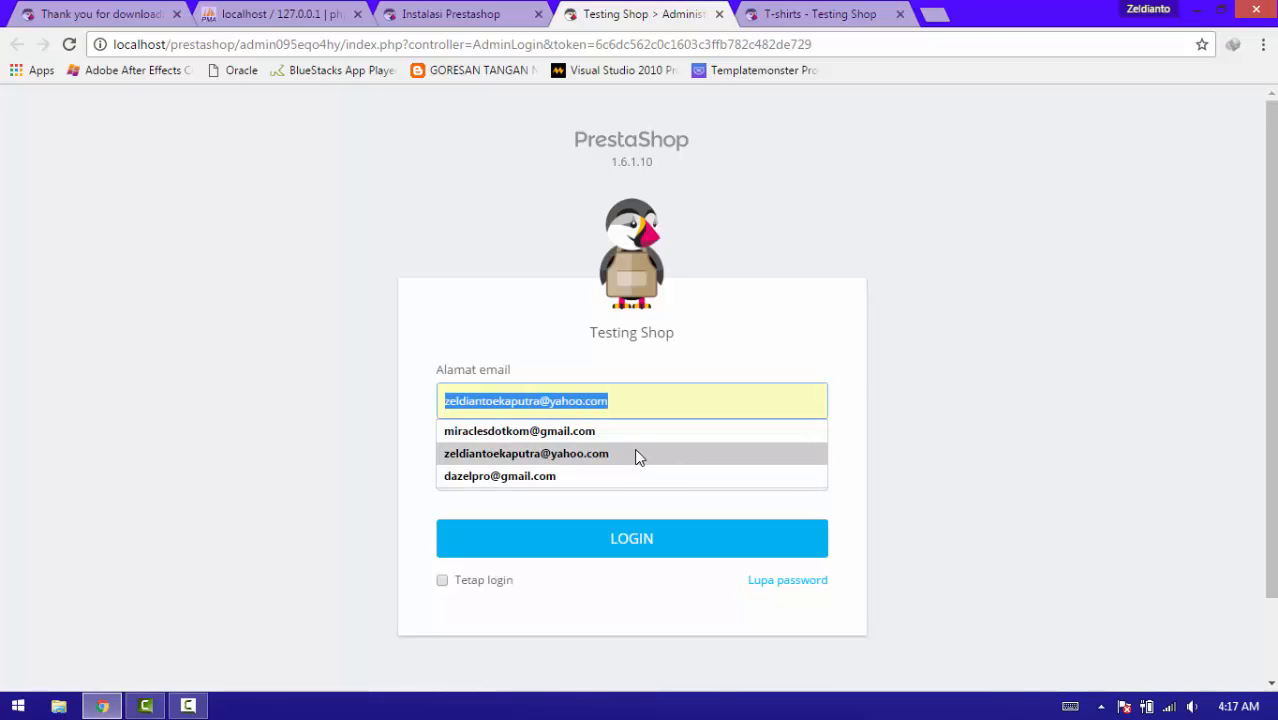
{"action": "left_click", "coordinate": [624, 478]}
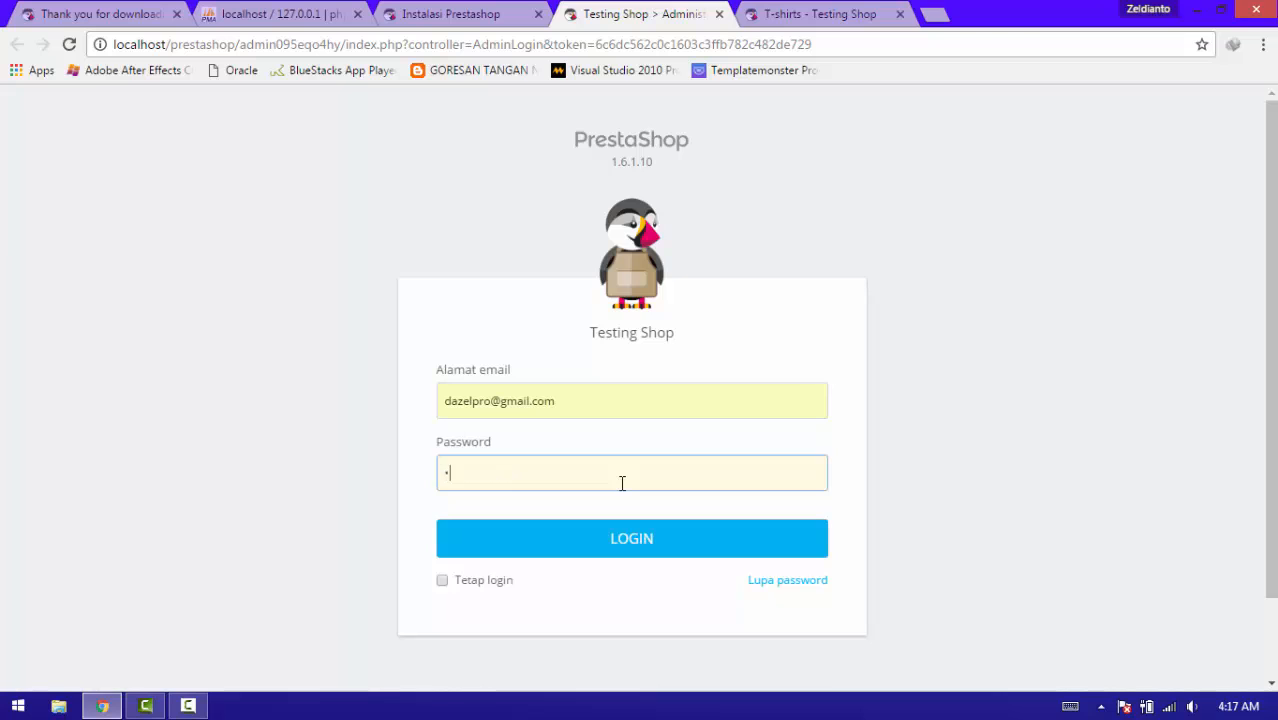
{"action": "key", "text": "Return"}
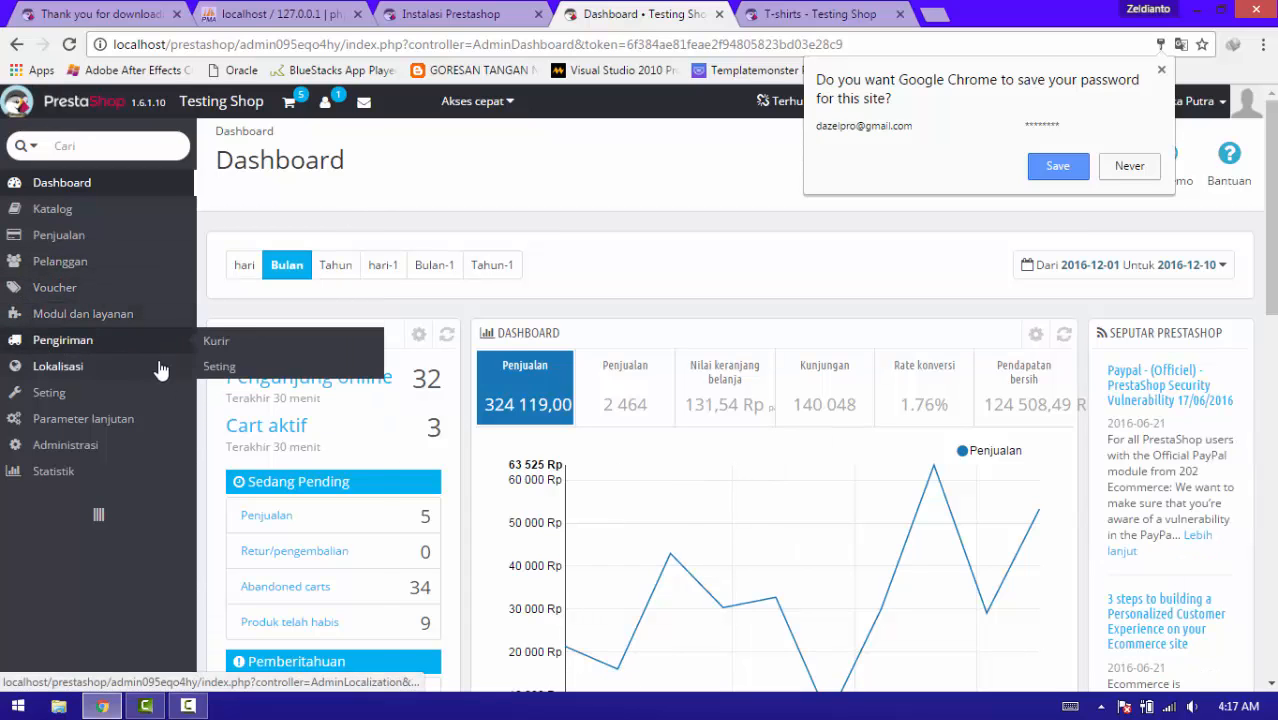
{"action": "mouse_move", "coordinate": [152, 398]}
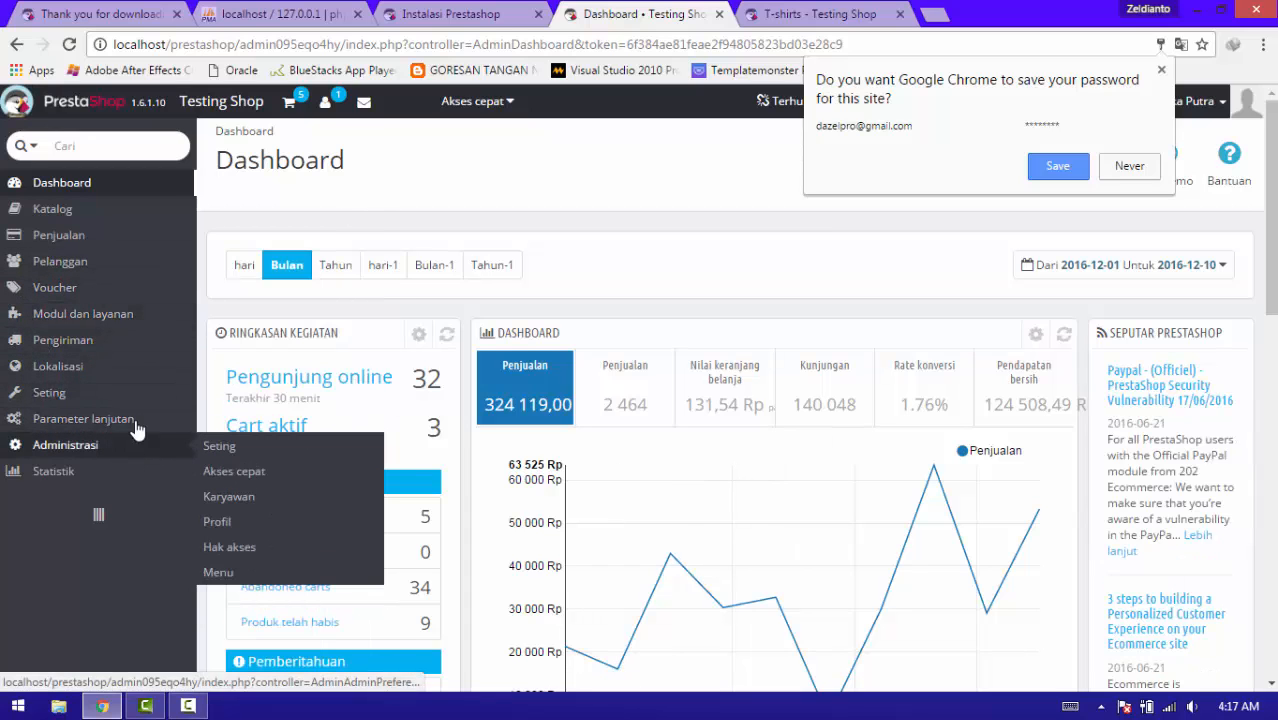
{"action": "left_click", "coordinate": [830, 14]}
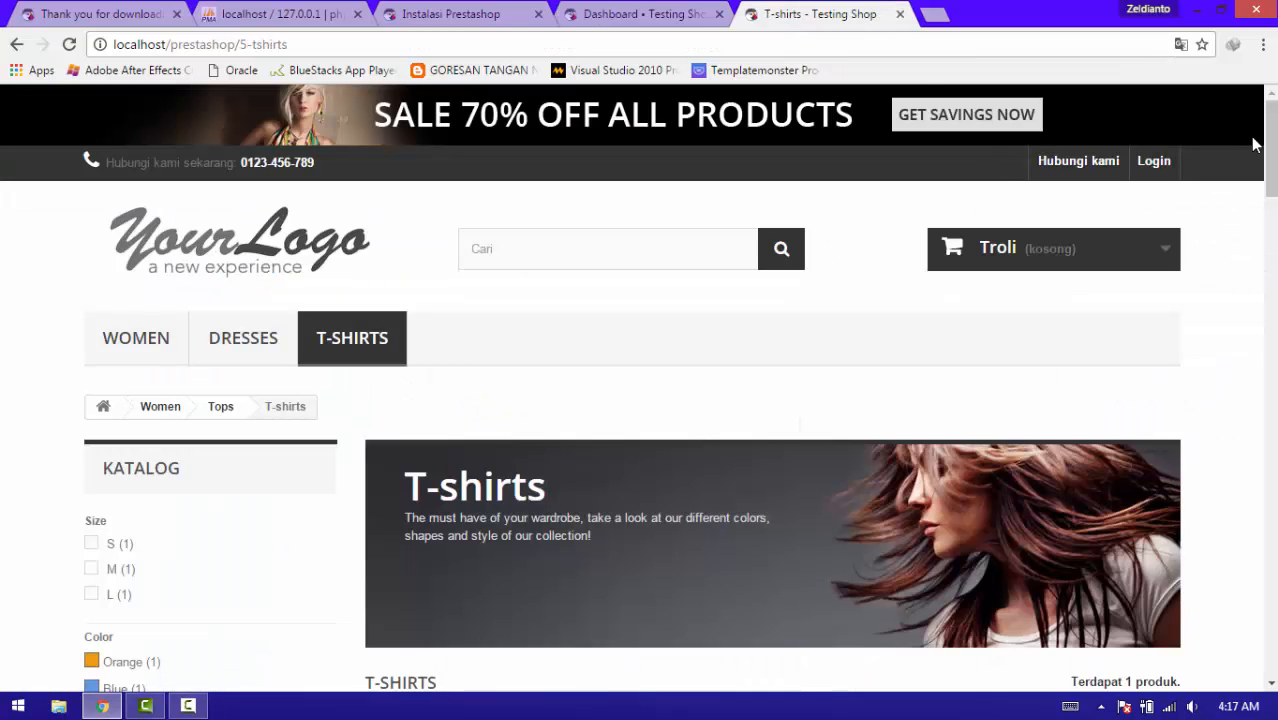
Open the empty Troli cart summary from the T-shirts page, then close Chrome.
{"action": "scroll", "coordinate": [1249, 234], "scroll_direction": "down", "scroll_amount": 5}
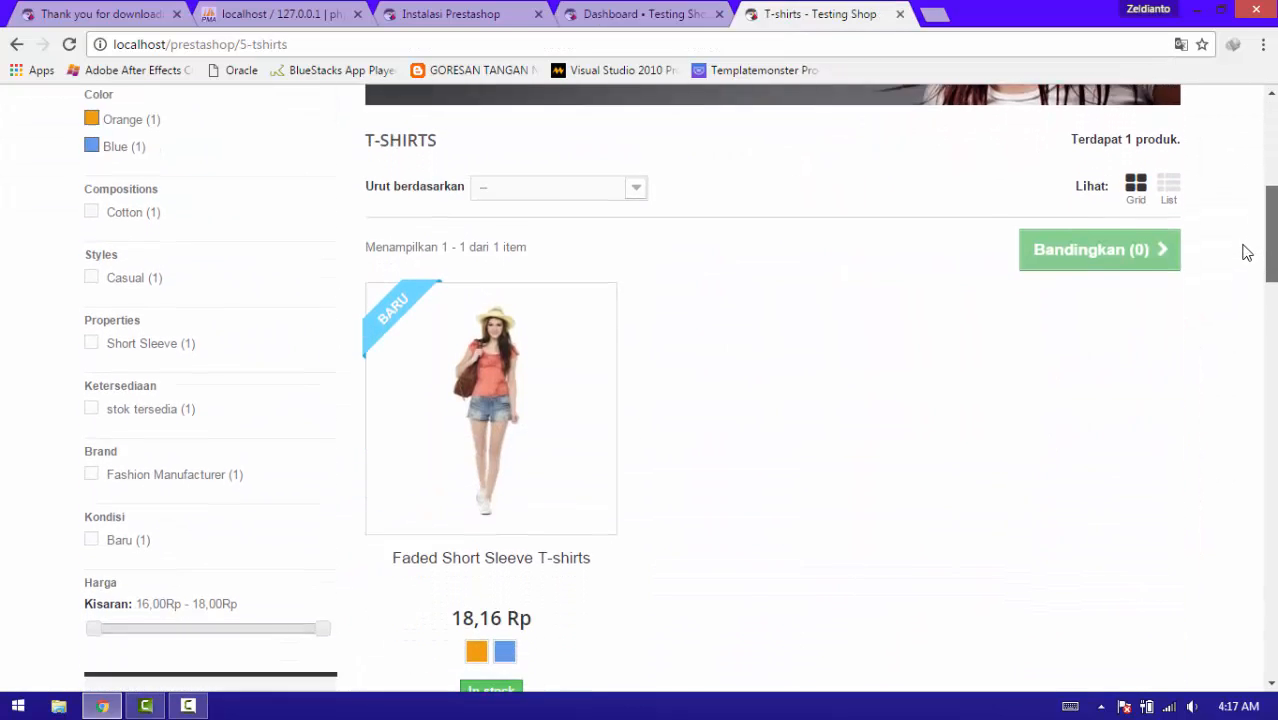
{"action": "left_click_drag", "start_coordinate": [1246, 252], "coordinate": [1273, 130]}
{"action": "double_click", "coordinate": [1244, 286]}
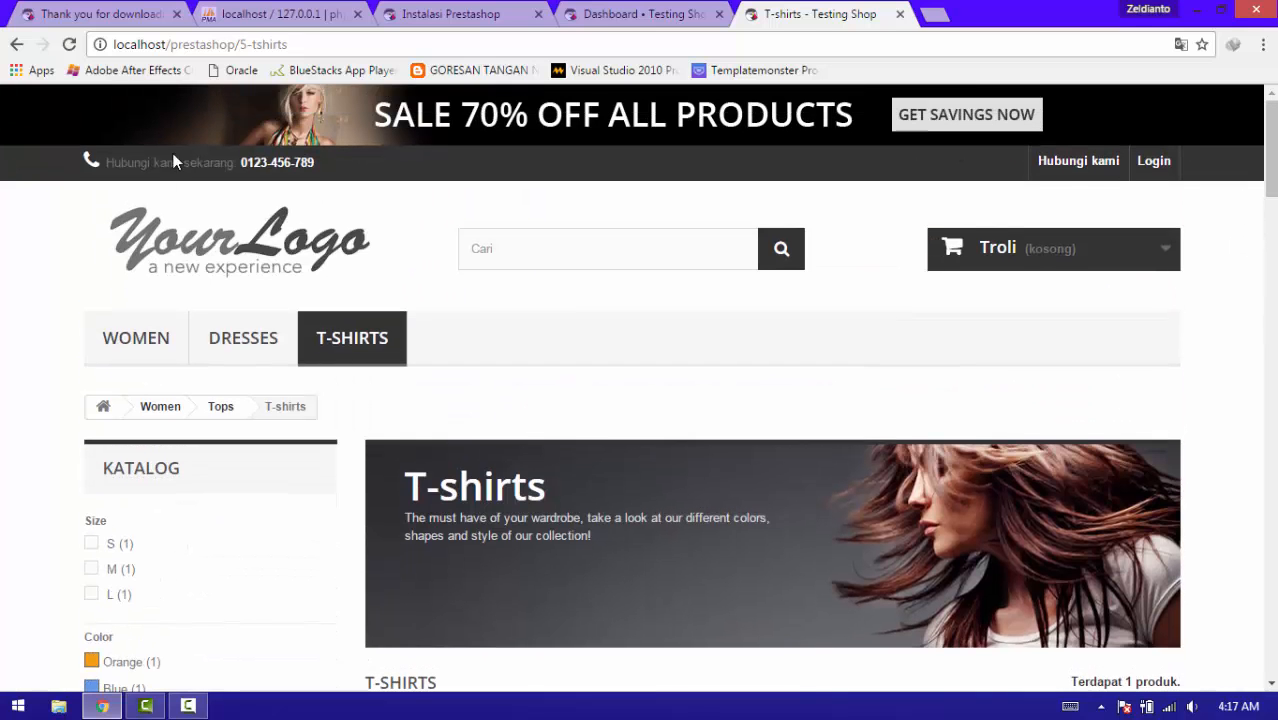
{"action": "left_click", "coordinate": [1273, 349]}
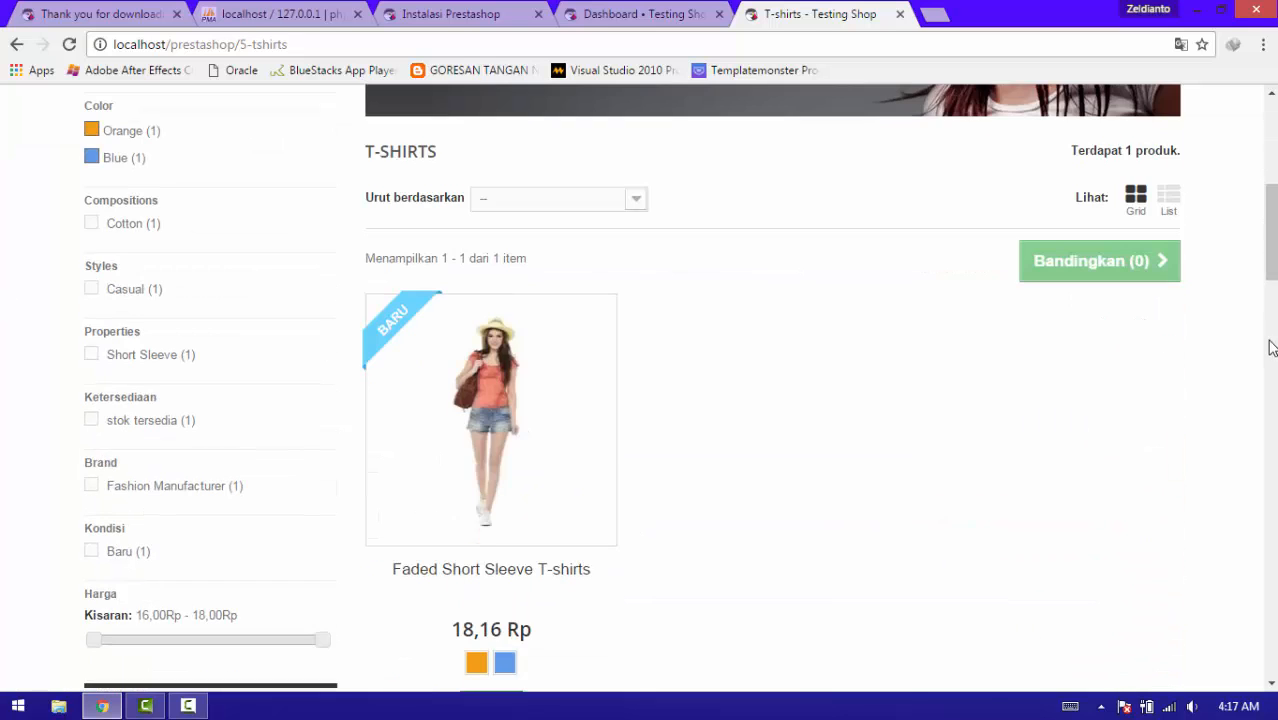
{"action": "left_click", "coordinate": [1274, 347]}
{"action": "left_click", "coordinate": [1274, 377]}
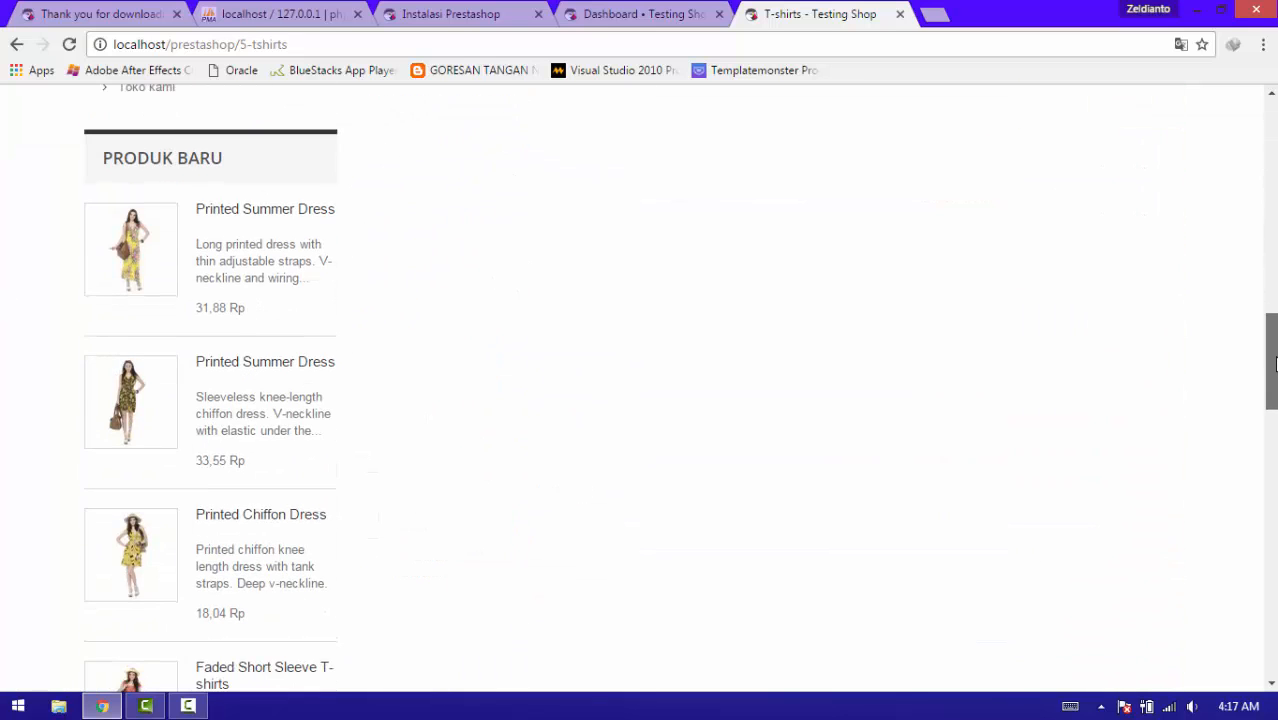
{"action": "scroll", "coordinate": [1274, 362], "scroll_direction": "up", "scroll_amount": 10}
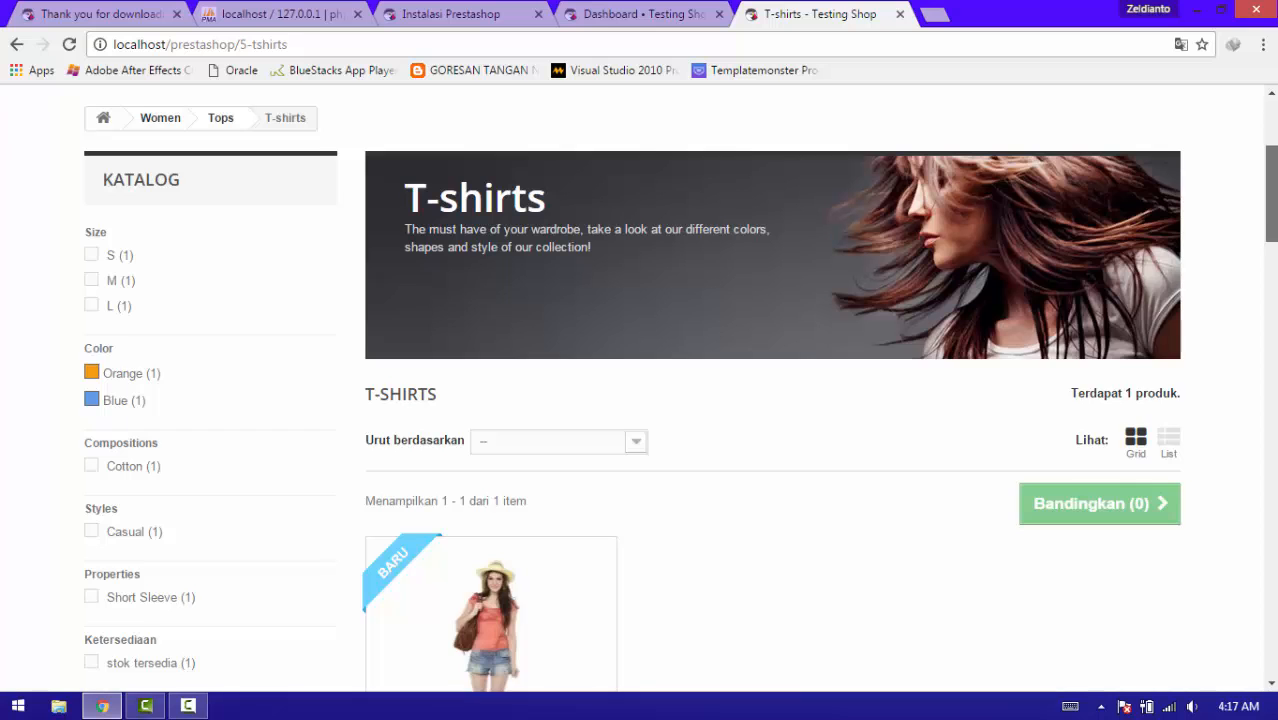
{"action": "scroll", "coordinate": [961, 150], "scroll_direction": "up", "scroll_amount": 2}
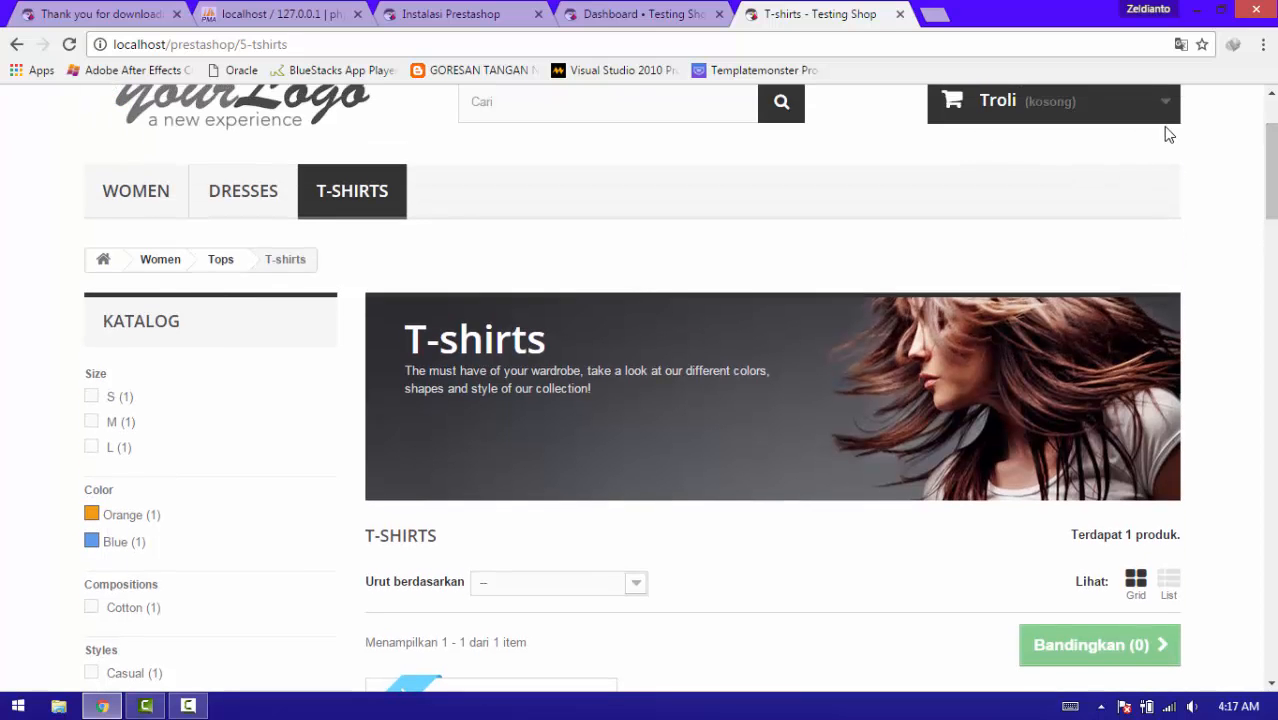
{"action": "left_click", "coordinate": [1163, 116]}
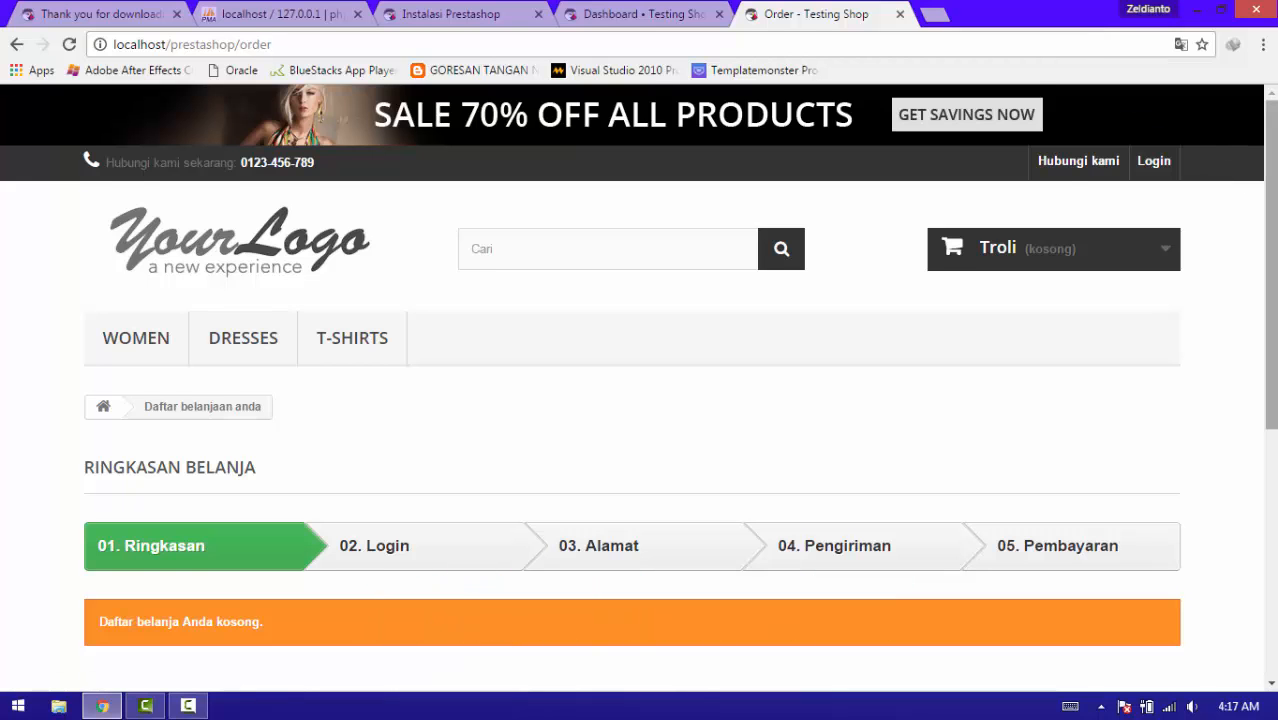
{"action": "mouse_move", "coordinate": [1273, 263]}
{"action": "left_mouse_down"}
{"action": "mouse_move", "coordinate": [1273, 311]}
{"action": "mouse_move", "coordinate": [1273, 258]}
{"action": "left_mouse_up"}
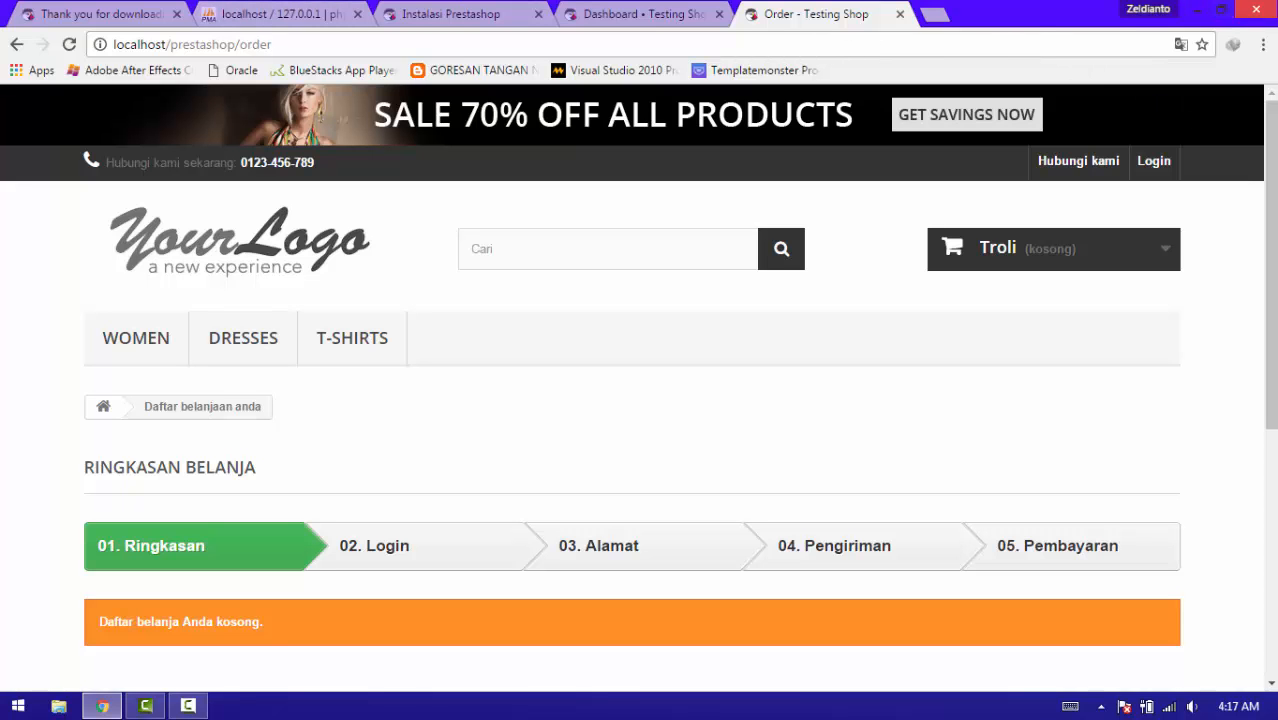
{"action": "left_click", "coordinate": [1254, 12]}
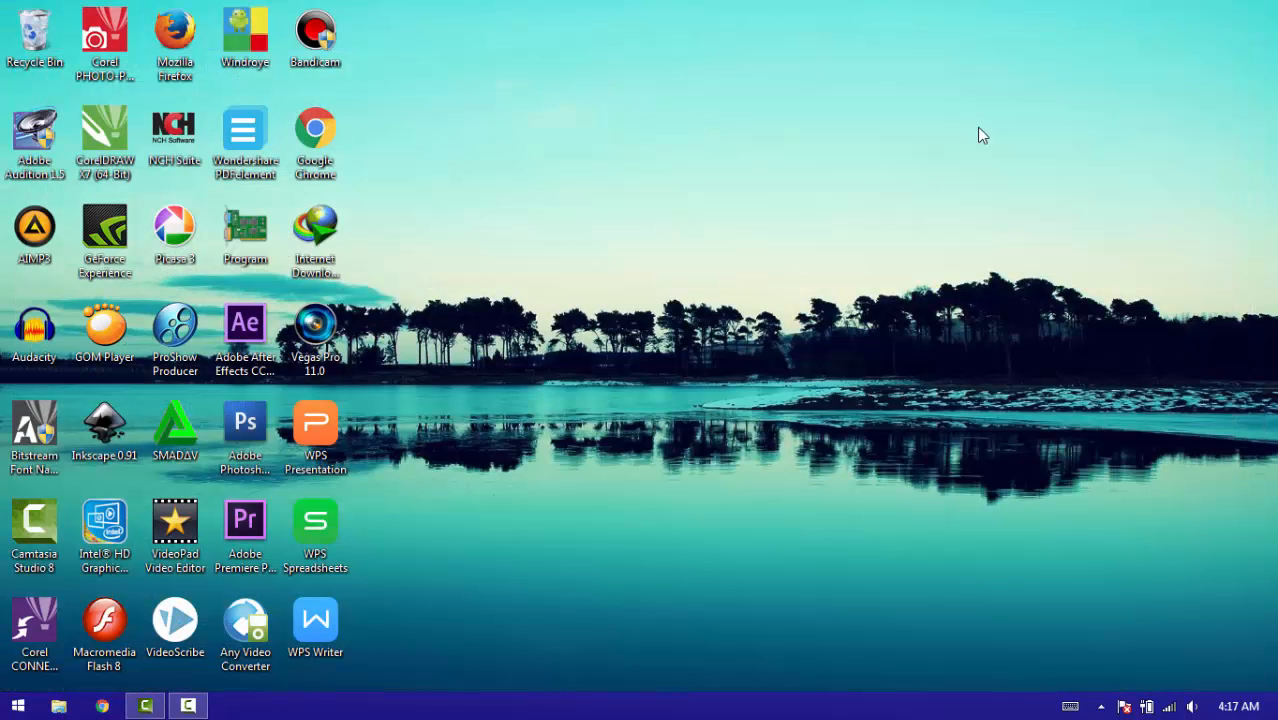